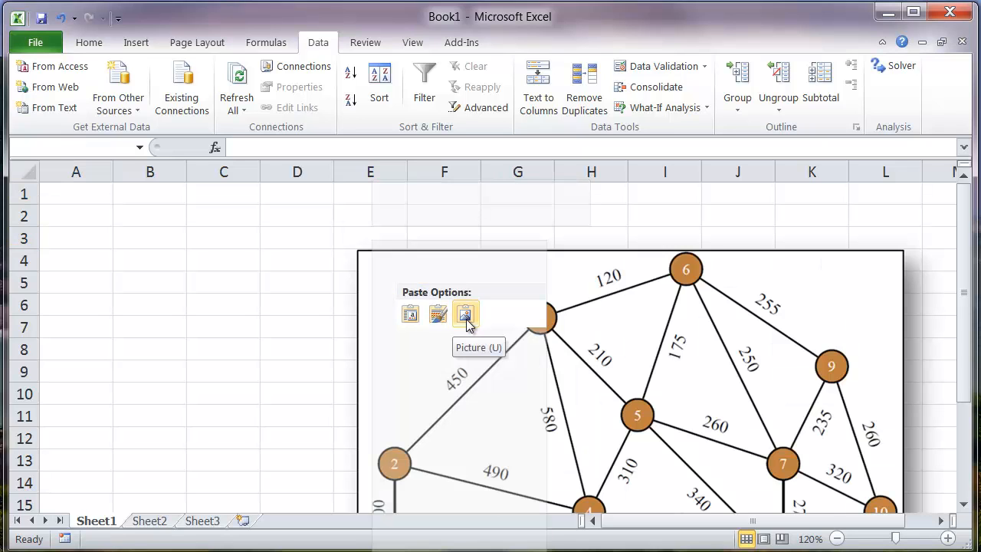
Paste the network diagram as a picture and move it up so its frame starts near row 2
click(412, 315)
drag(466, 344, 467, 297)
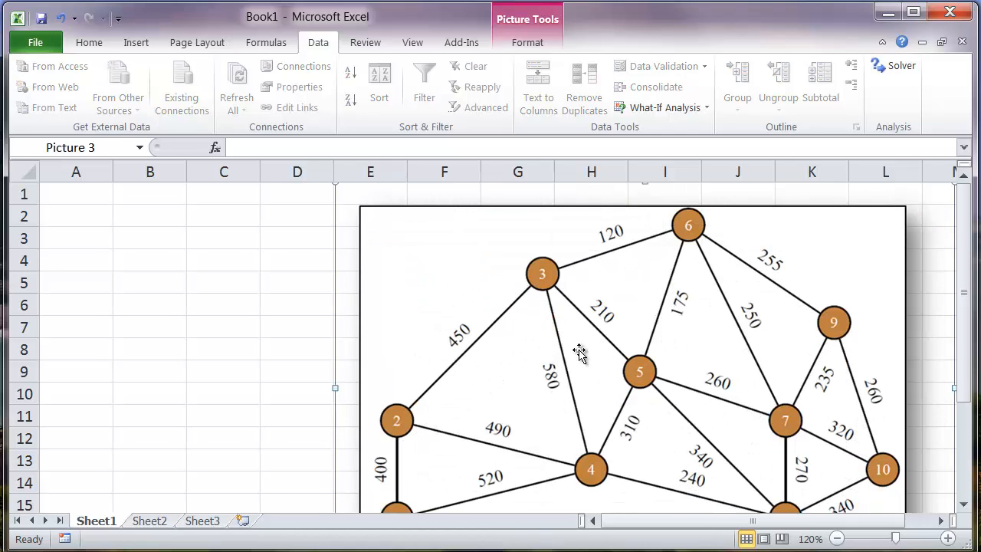
click(836, 538)
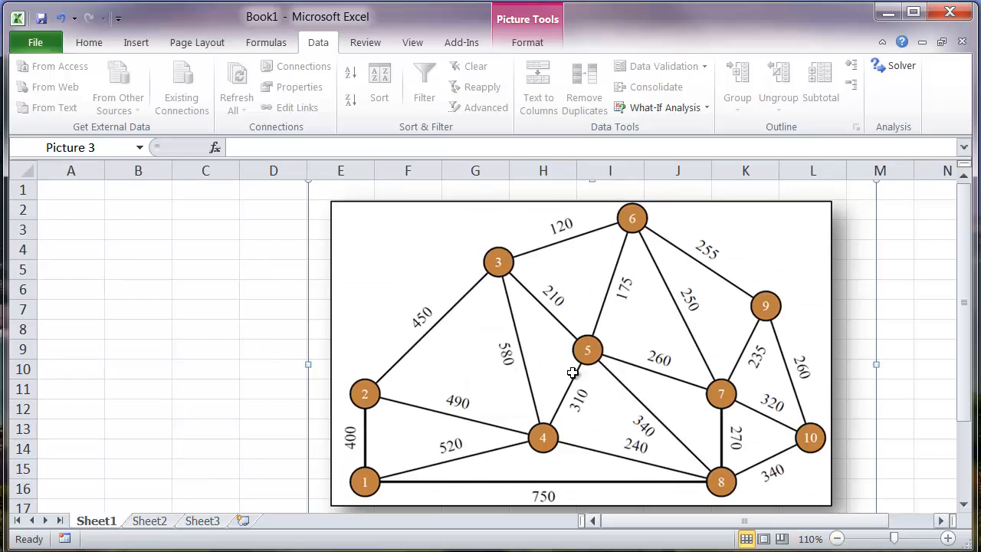
Enter the header Number in A2 with the values 1 and 2 in A3 and A4
click(93, 213)
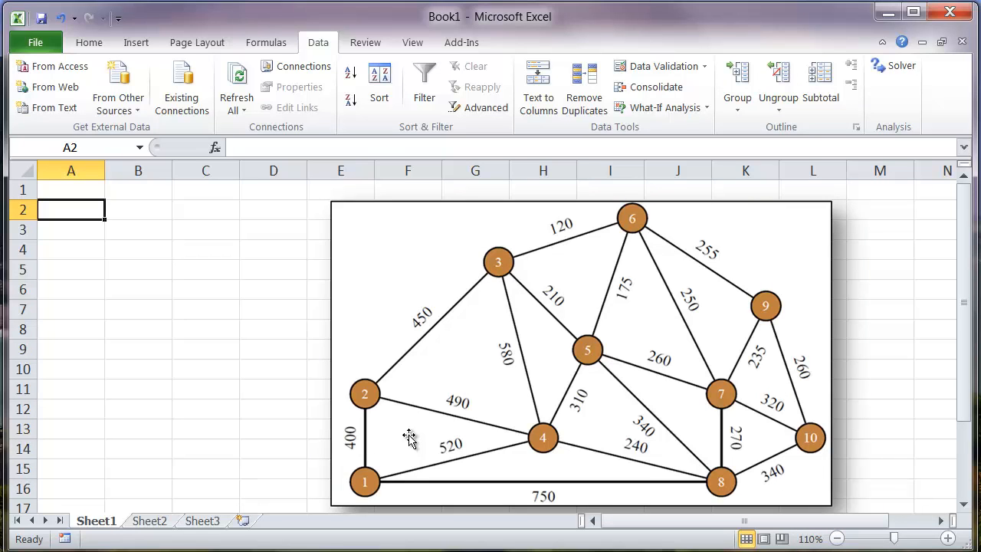
key(Up)
key(Down)
text(n)
key(BackSpace)
text(N)
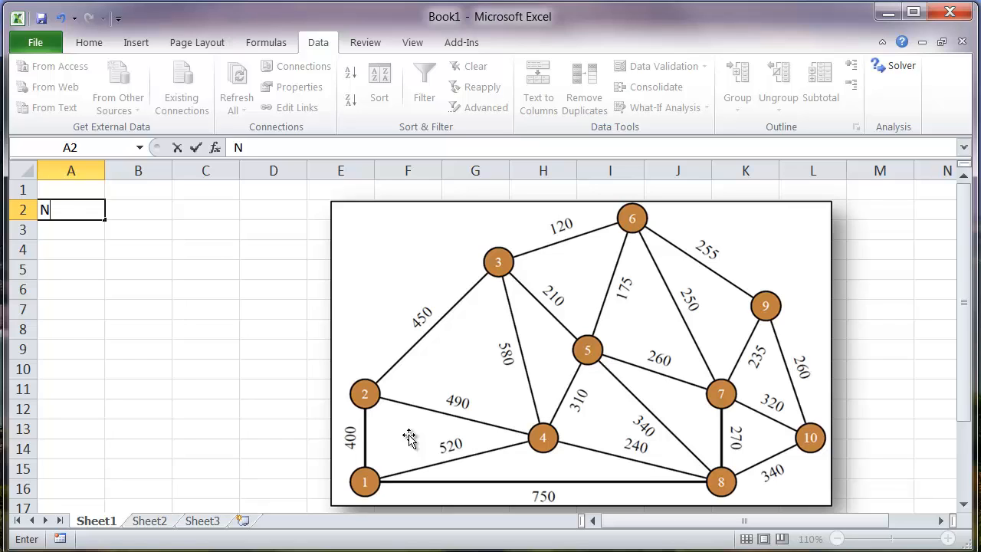
text(umber)
key(Return)
text(1)
key(Return)
text(2)
key(Return)
Replace the header in A2 with # and autofit the width of column A
key(Up)
key(Up)
key(Up)
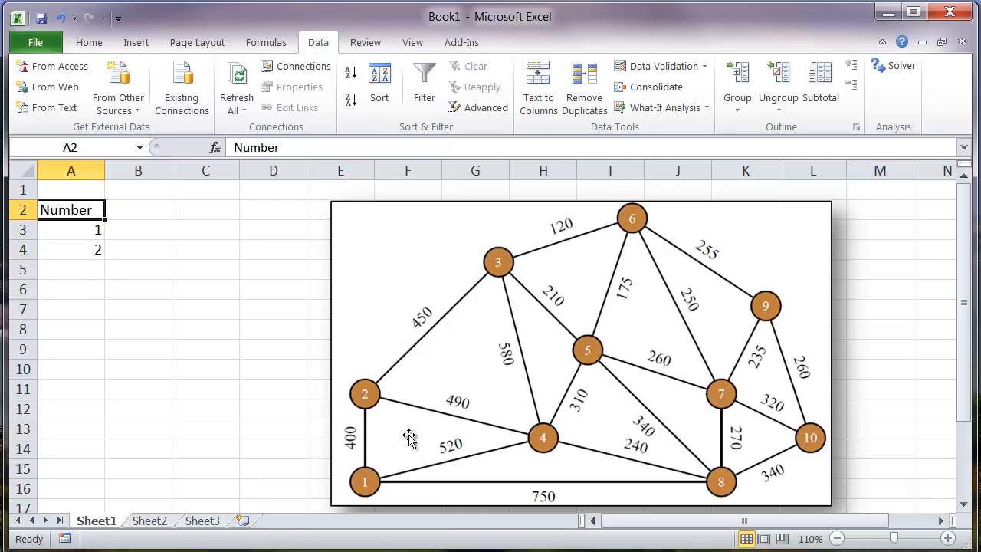
text(#)
key(Return)
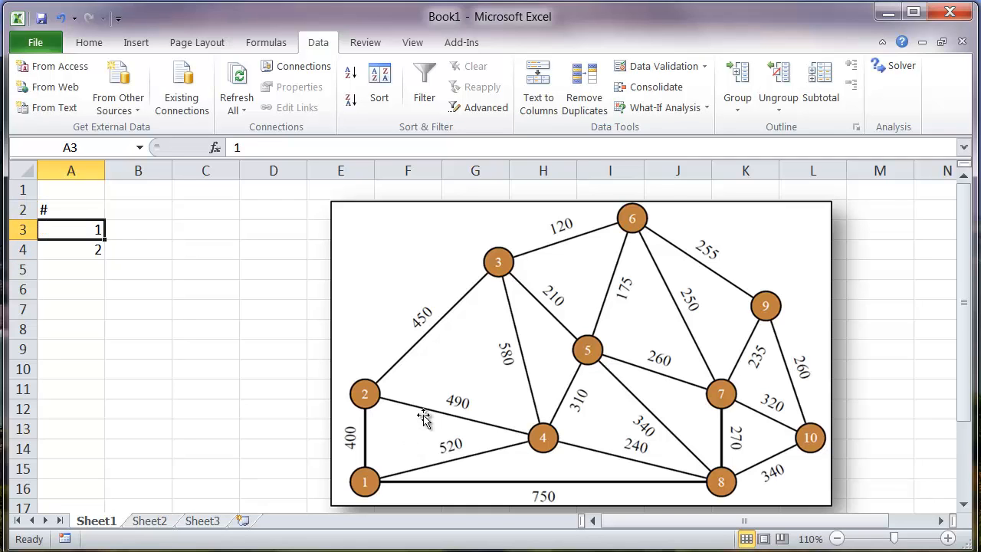
double_click(105, 170)
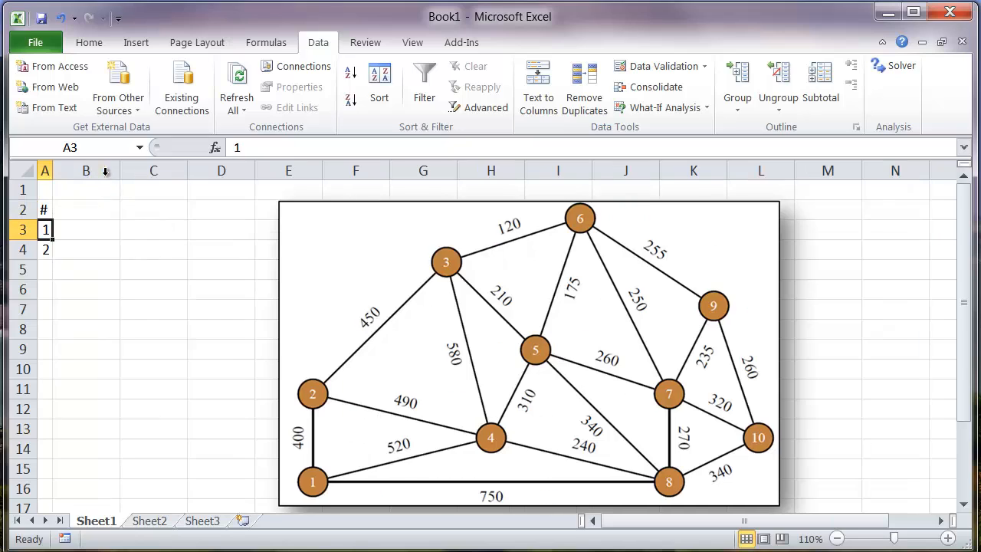
Extend the 1, 2 number series from A3:A4 down column A through row 16
click(45, 269)
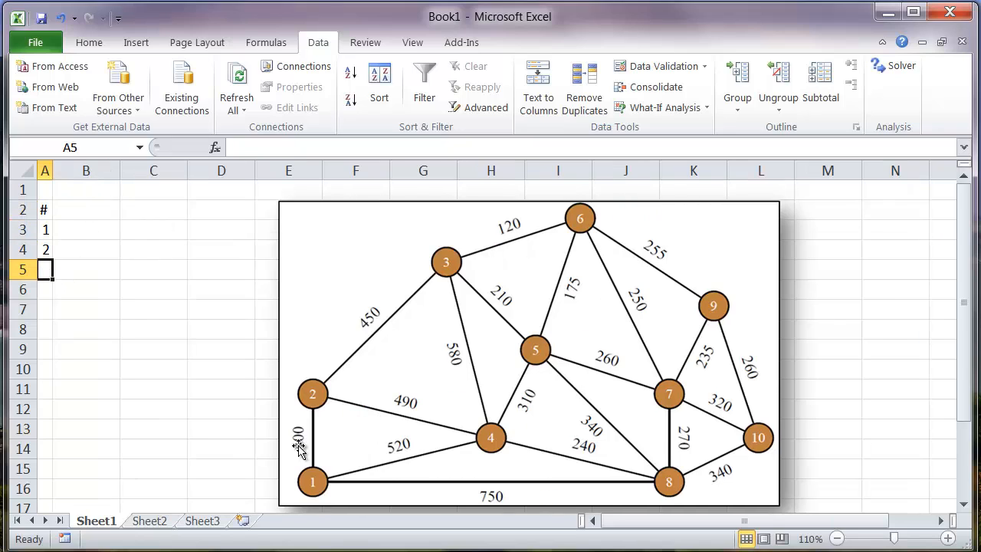
click(45, 228)
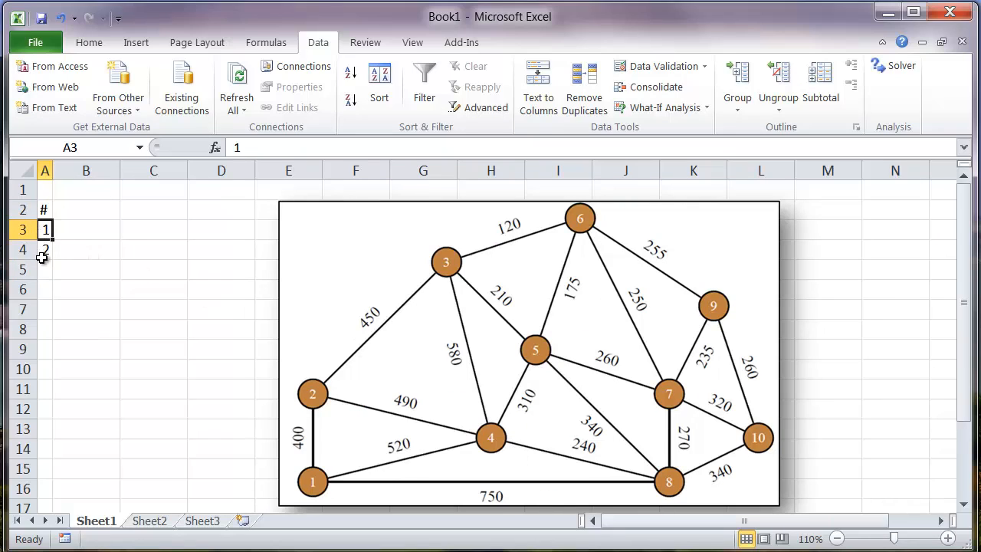
drag(45, 230, 53, 506)
Add the column headers from in B2 and to in C2
click(77, 212)
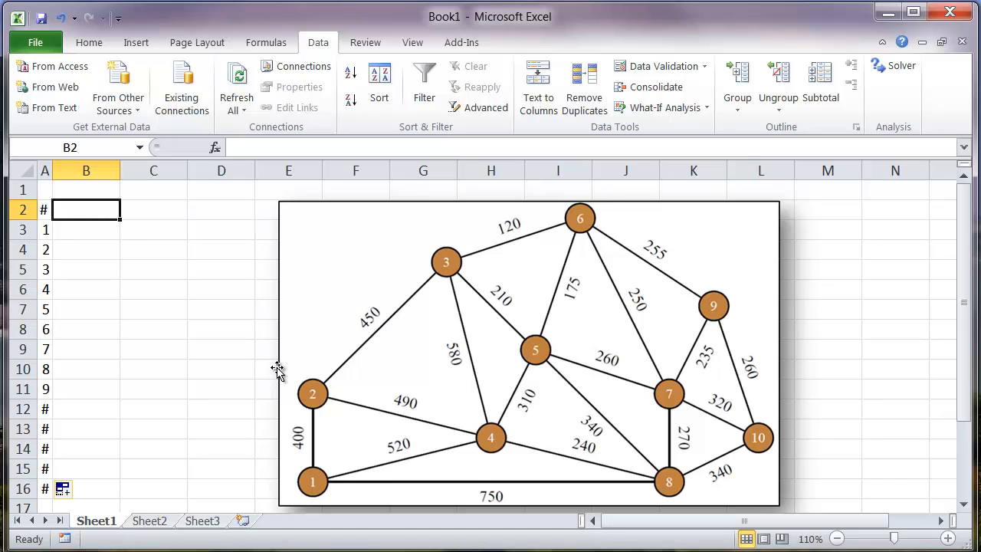
text(from)
key(Tab)
text(to)
key(Tab)
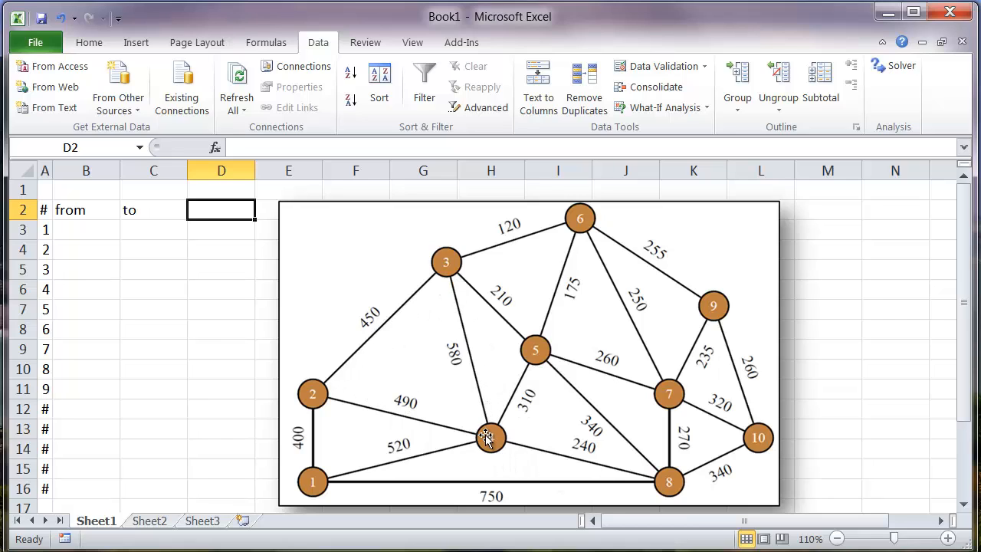
click(104, 233)
click(138, 231)
click(81, 236)
click(140, 244)
click(157, 229)
click(91, 213)
click(157, 214)
Add the column header distance in D2
click(208, 213)
text(distance)
key(Return)
Fill row 3 with the arc from node 1 to node 2 and its distance of 400
key(Left)
key(Left)
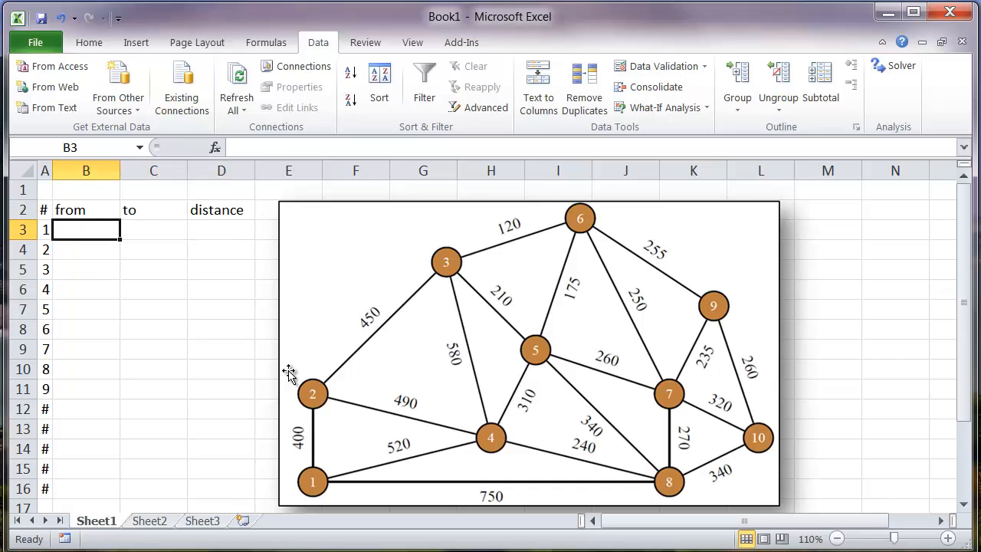
text(1)
key(Return)
key(Up)
key(Down)
key(Up)
key(Right)
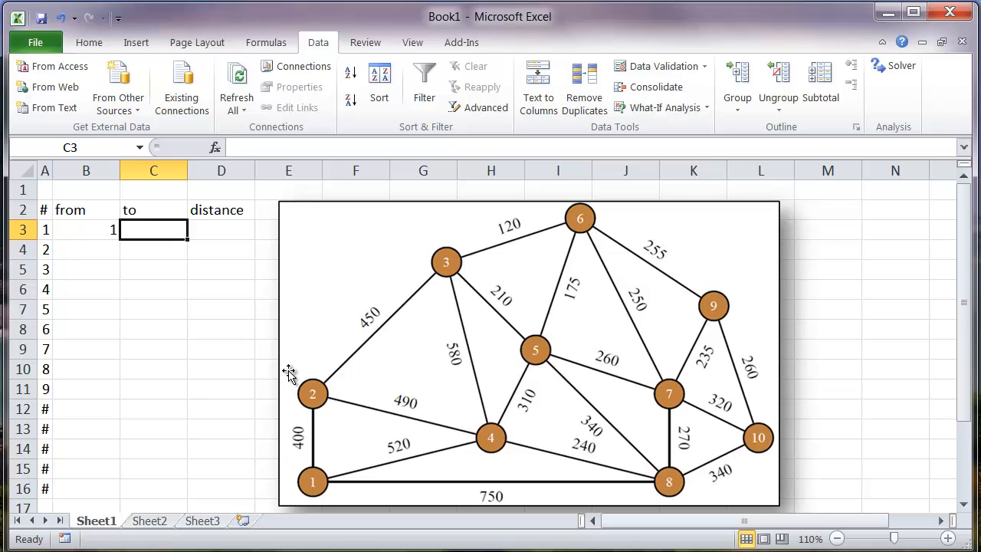
text(2)
key(Tab)
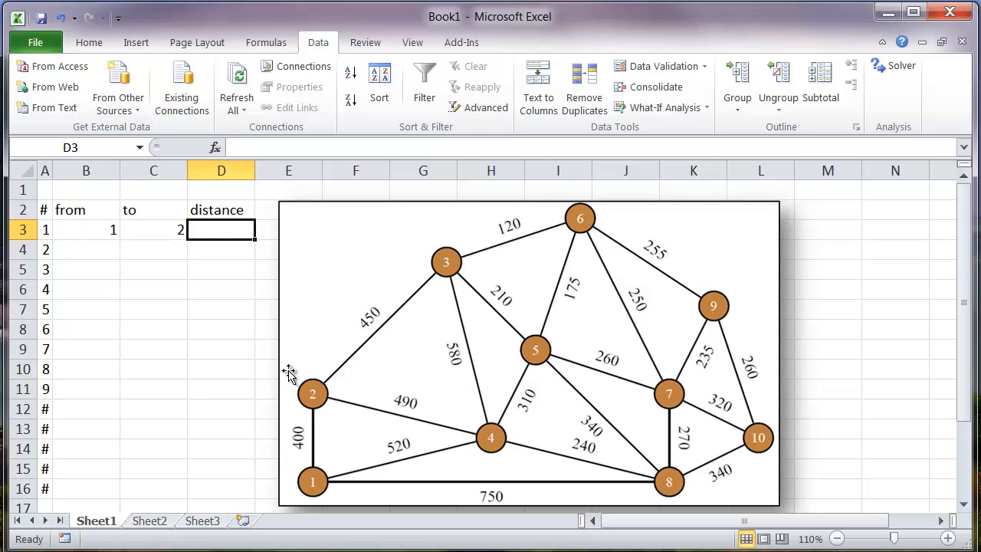
text(400)
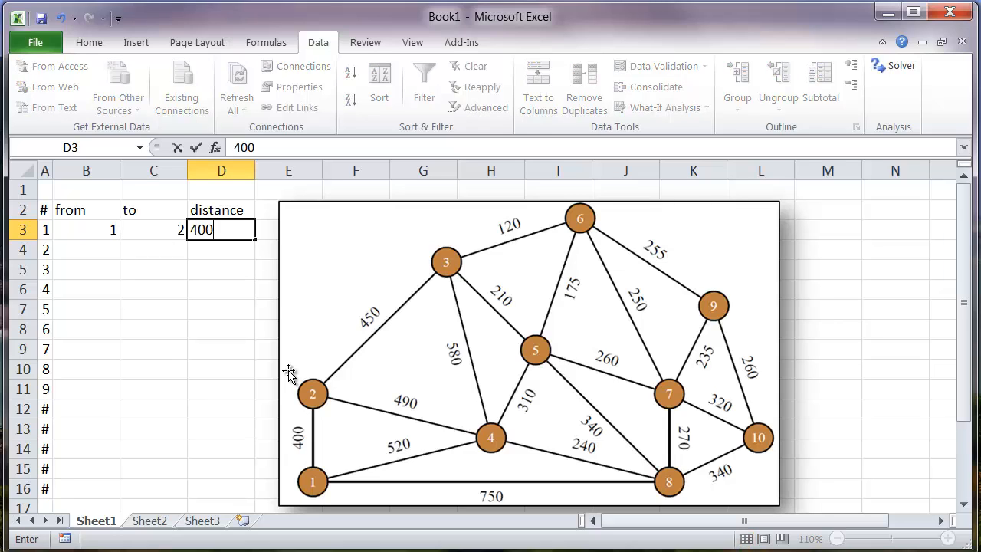
key(Return)
Fill row 4 with the arc from node 1 to node 4 and its distance of 520
key(Left)
key(Left)
text(1)
key(Tab)
text(4)
key(Tab)
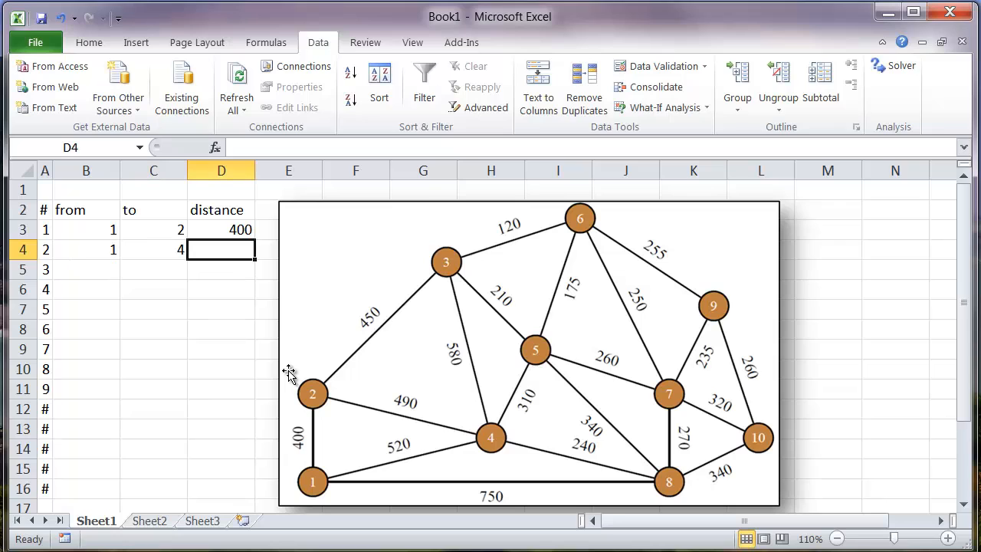
text(520)
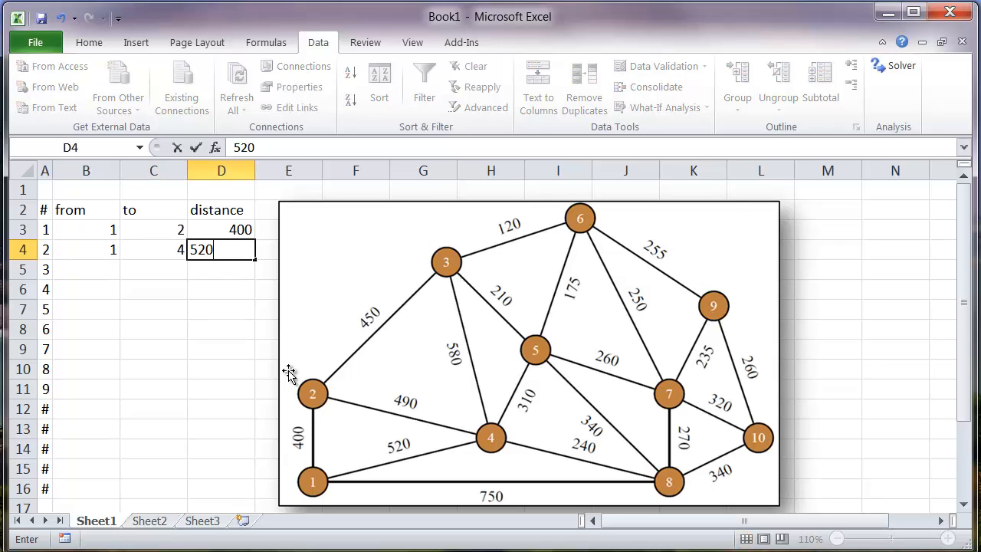
key(Return)
Fill row 5 with the arc from node 1 to node 8 and its distance of 750
key(Left)
key(Left)
text(1)
key(Tab)
text(8)
key(Tab)
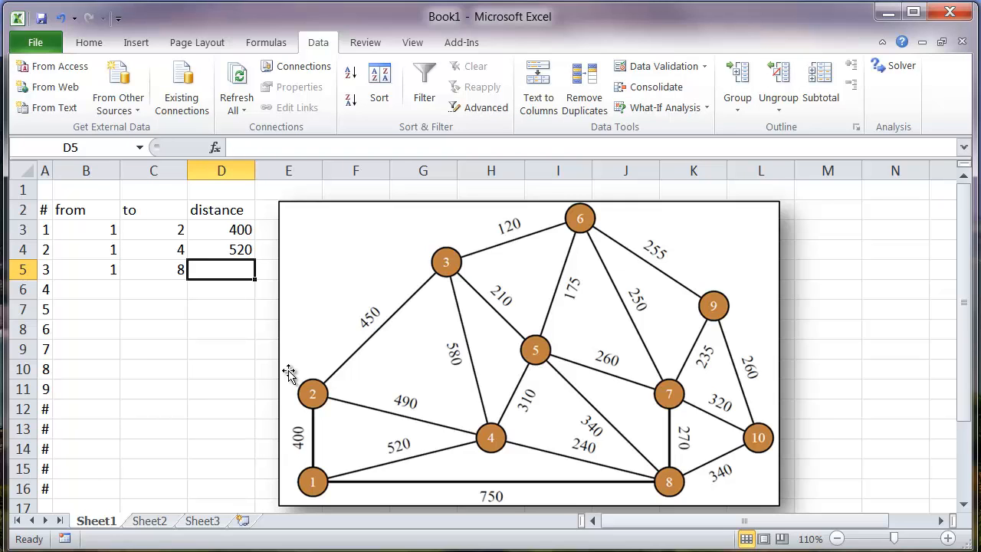
text(750)
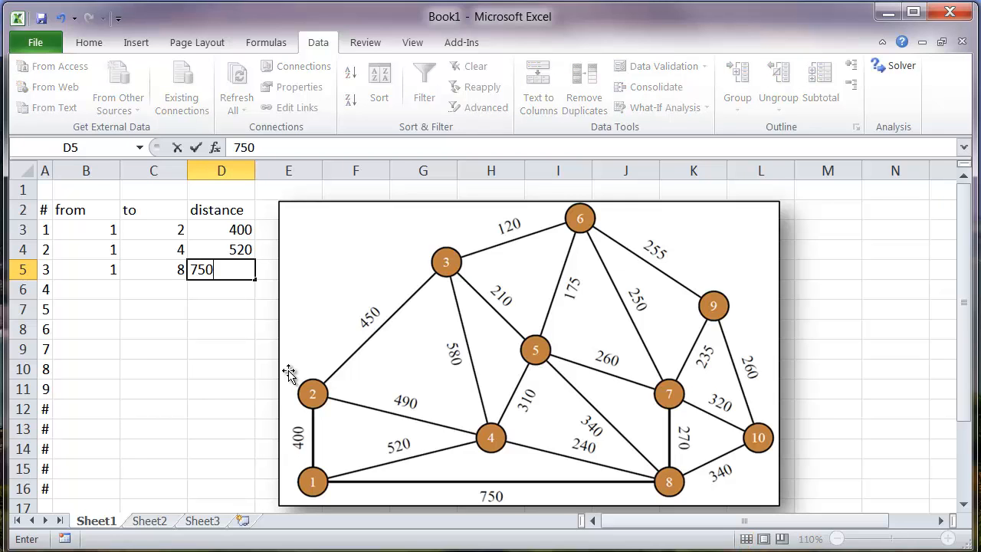
key(Return)
Enter the from and to nodes for arcs 2 to 3 and 2 to 4 in rows 6 and 7
key(Left)
key(Left)
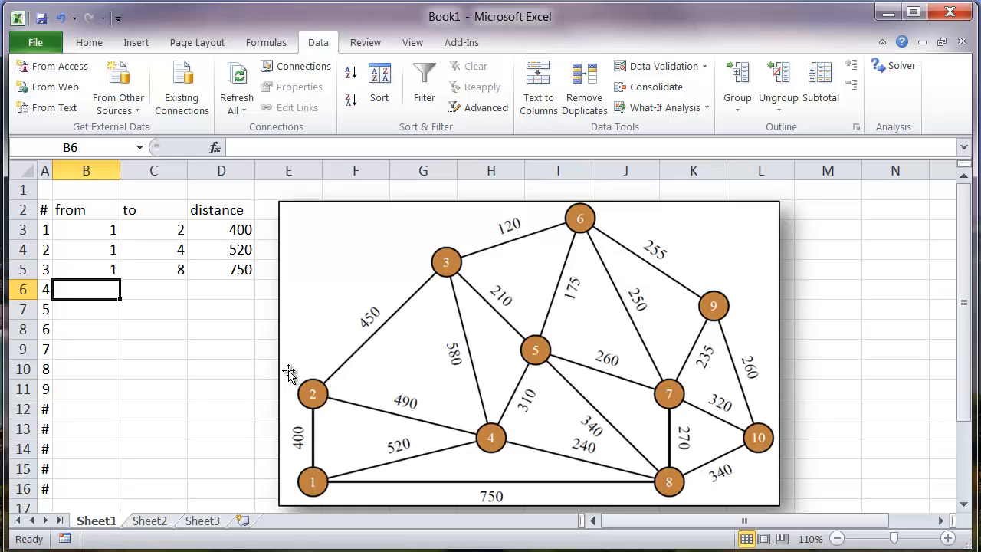
text(2)
key(Tab)
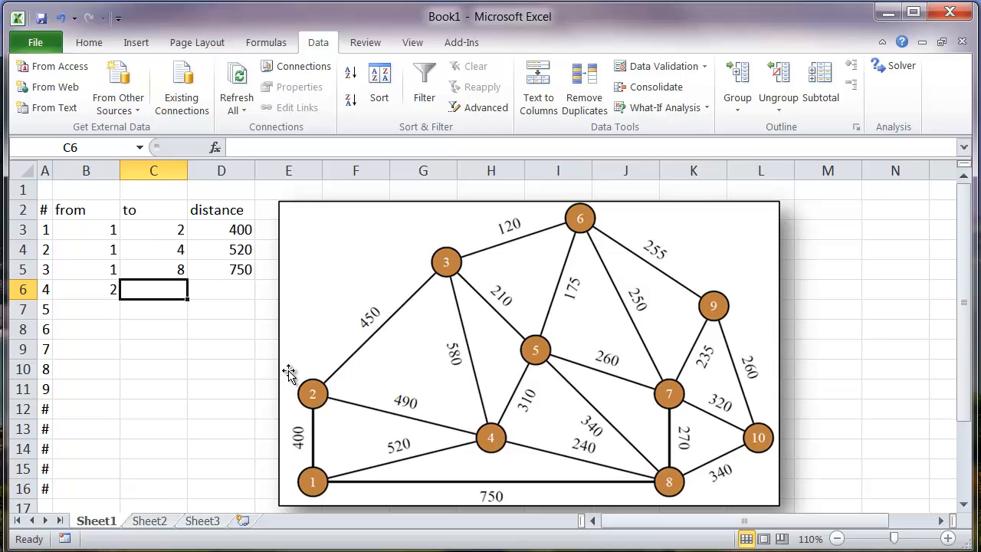
text(3)
key(Return)
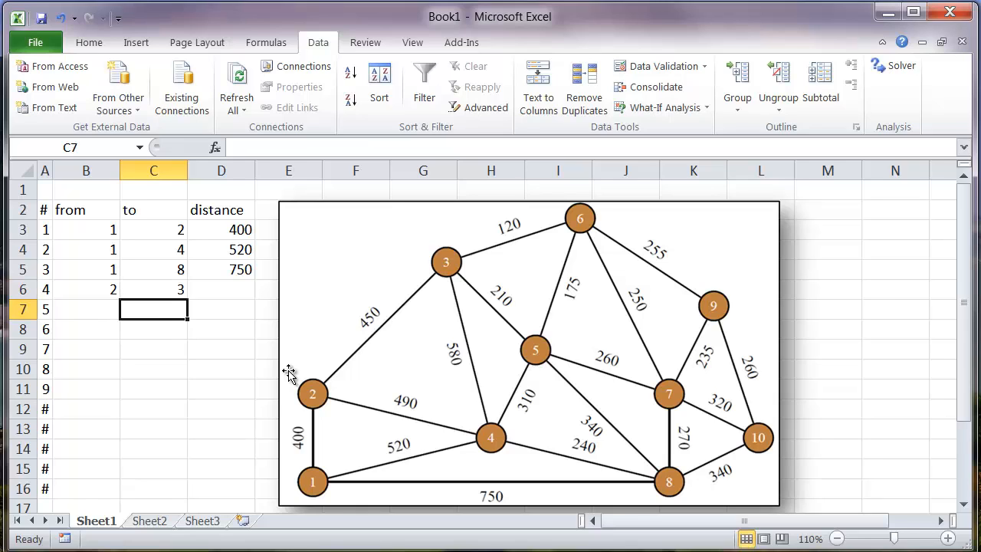
text(4)
key(Return)
key(Up)
key(Left)
text(2)
key(Tab)
Enter the distances 450 in D6 and 490 in D7 for the arcs from node 2
key(Right)
key(Up)
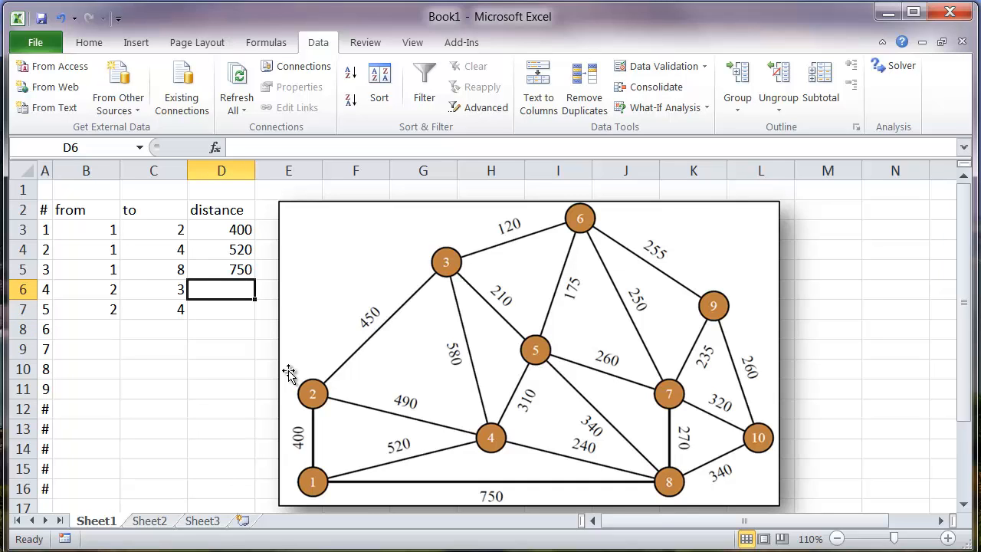
text(450)
key(Return)
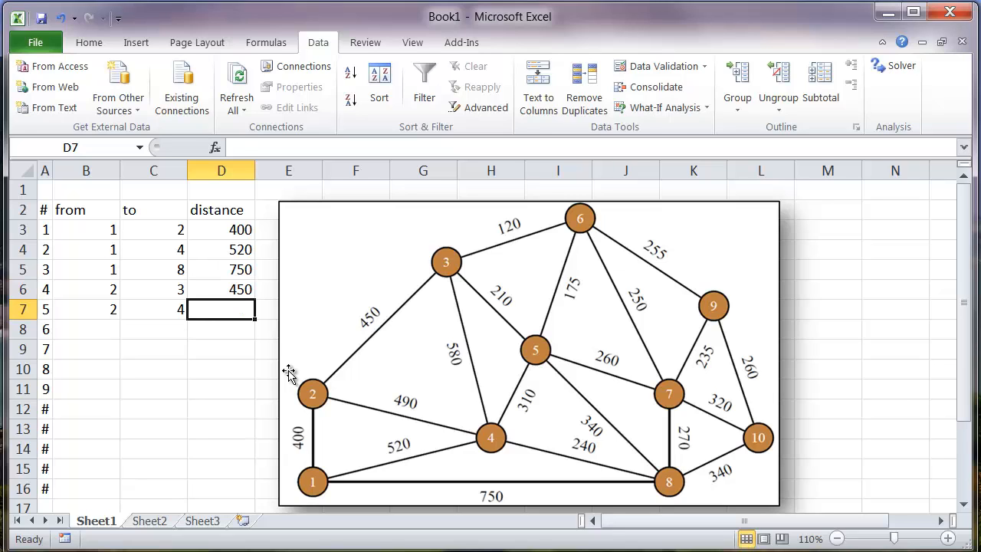
text(490)
key(Return)
Enter 3 as the from node in B8, leaving the arc number in A8 intact
key(Left)
key(Left)
key(Left)
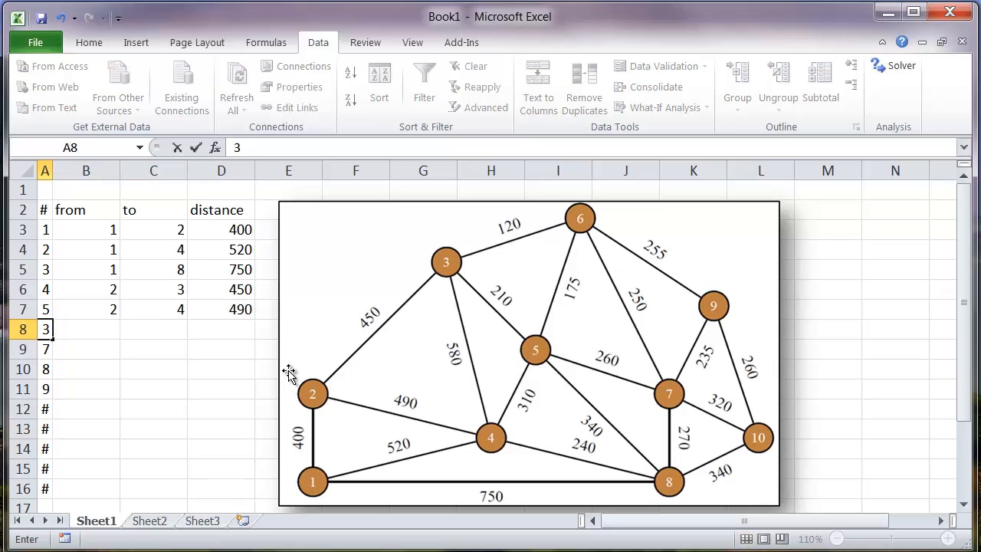
key(Right)
text(3)
key(Tab)
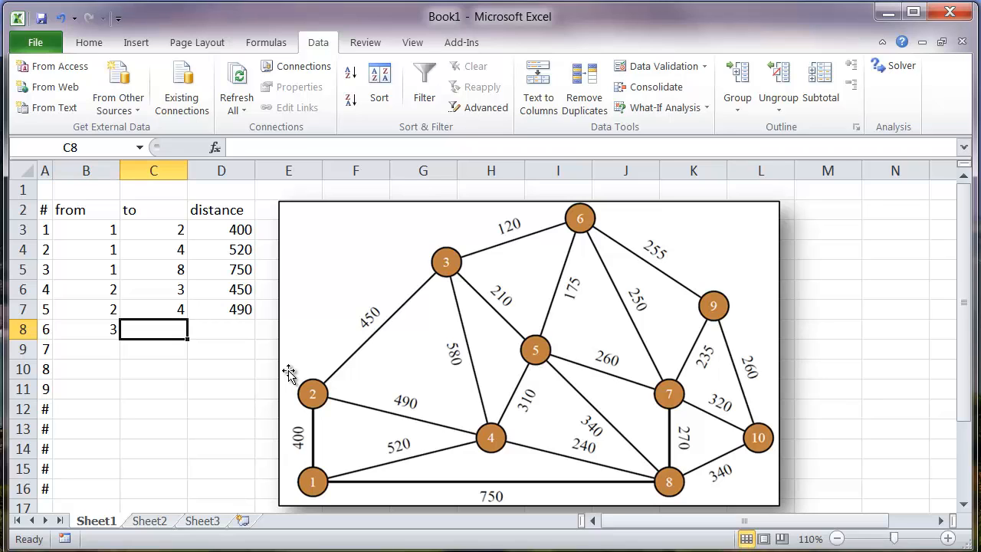
Enter the to nodes 4, 5 and 6 in C8:C10 and clear the misplaced 6 from C11
text(4)
key(Down)
text(5)
key(Down)
key(Down)
text(6)
key(Up)
text(6)
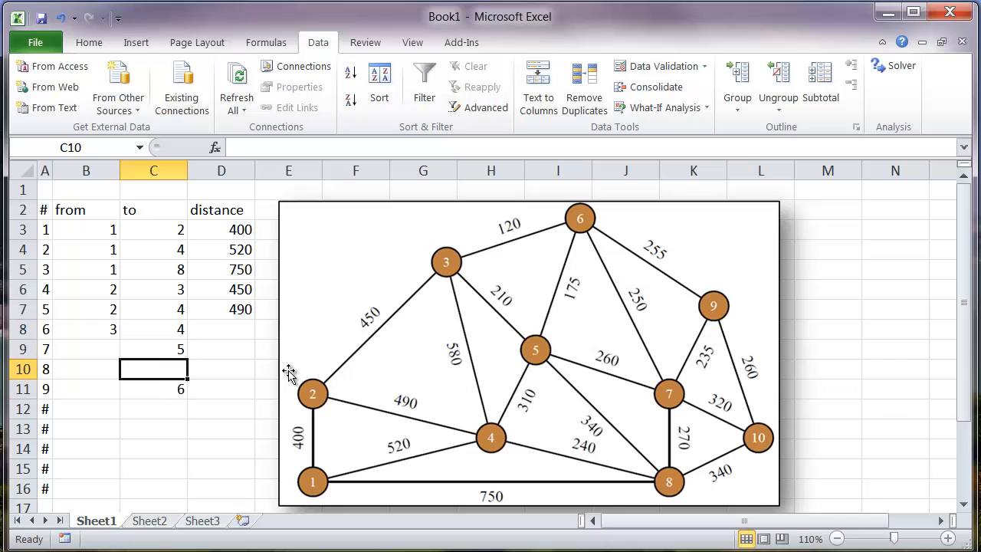
key(Down)
key(Delete)
Enter the distances 580, 210 and 120 in D8:D10 for the arcs from node 3
key(Up)
key(Right)
key(Up)
key(Up)
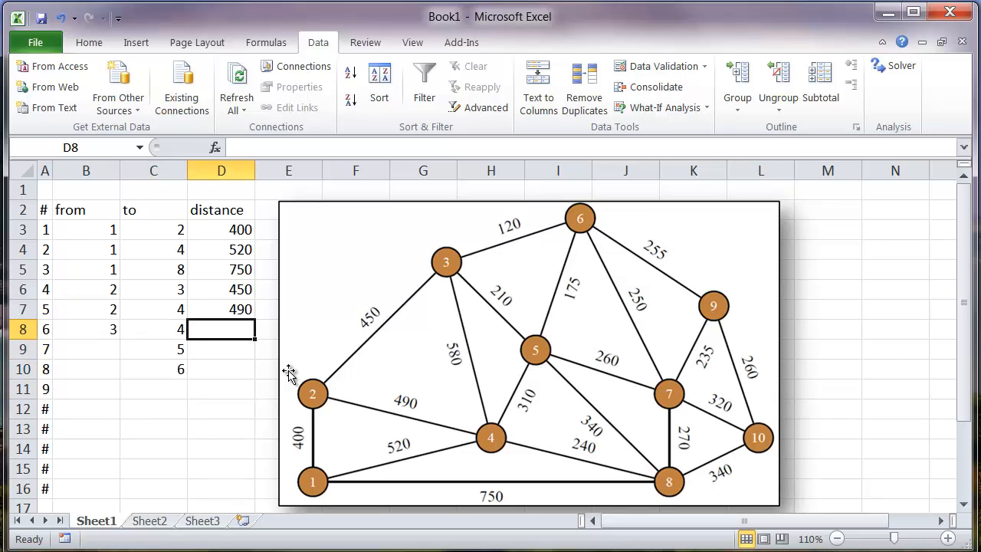
text(580)
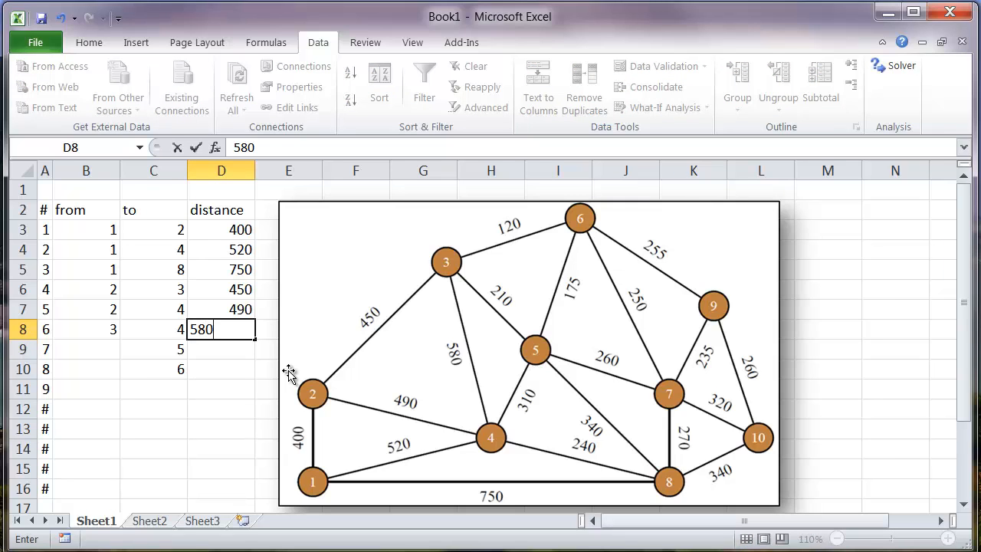
key(Return)
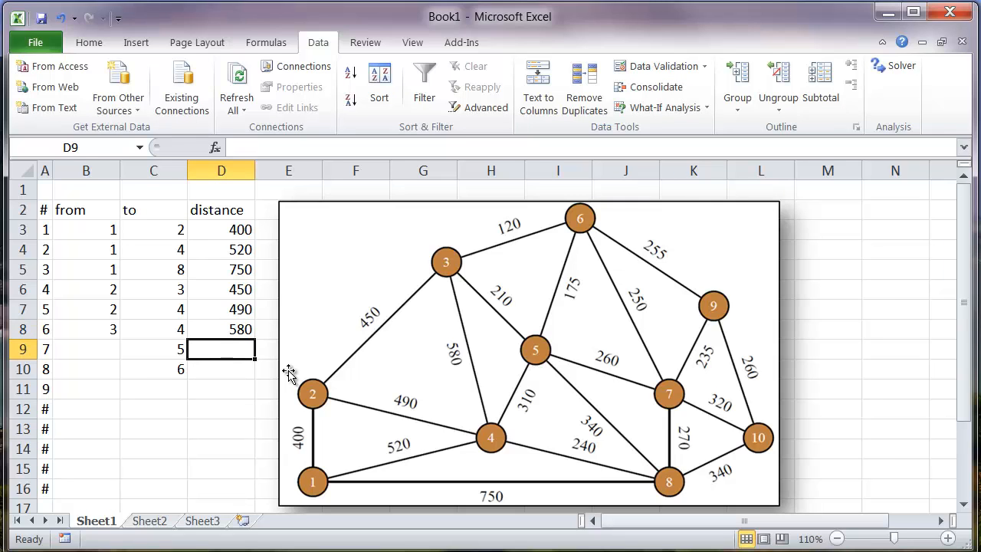
text(210)
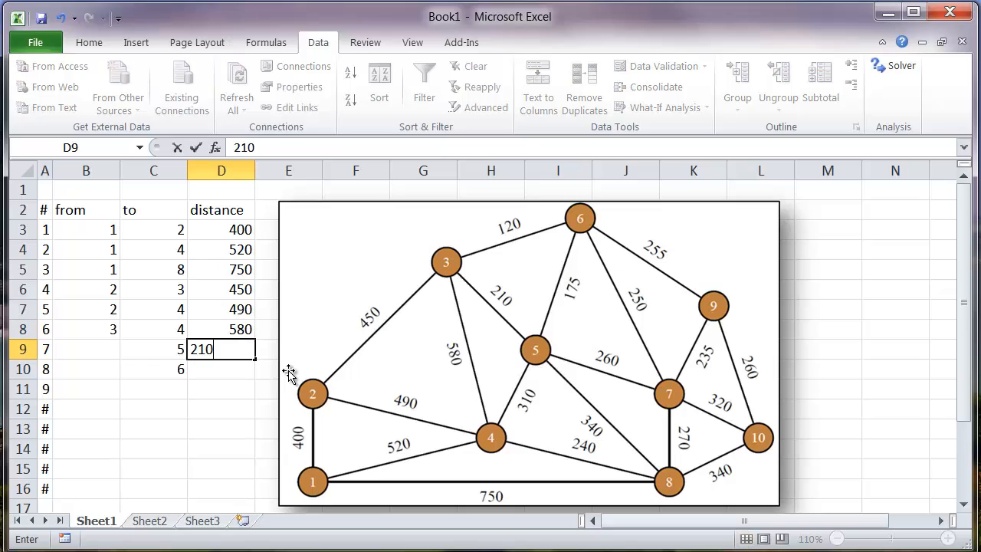
key(Return)
text(120)
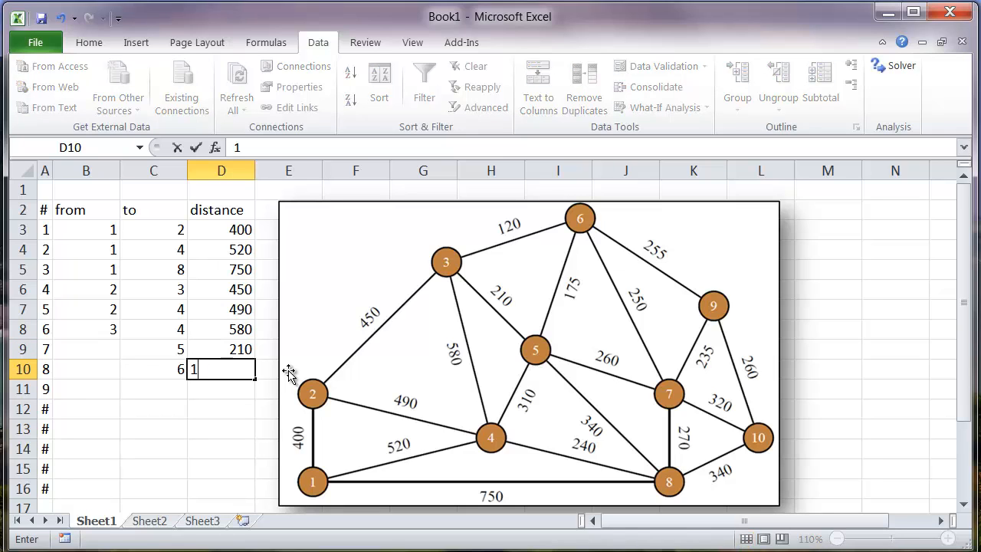
key(Return)
Copy the from node 3 in B8 down to B9 and B10
key(Left)
key(Left)
key(Left)
key(Up)
key(Up)
key(Right)
key(Up)
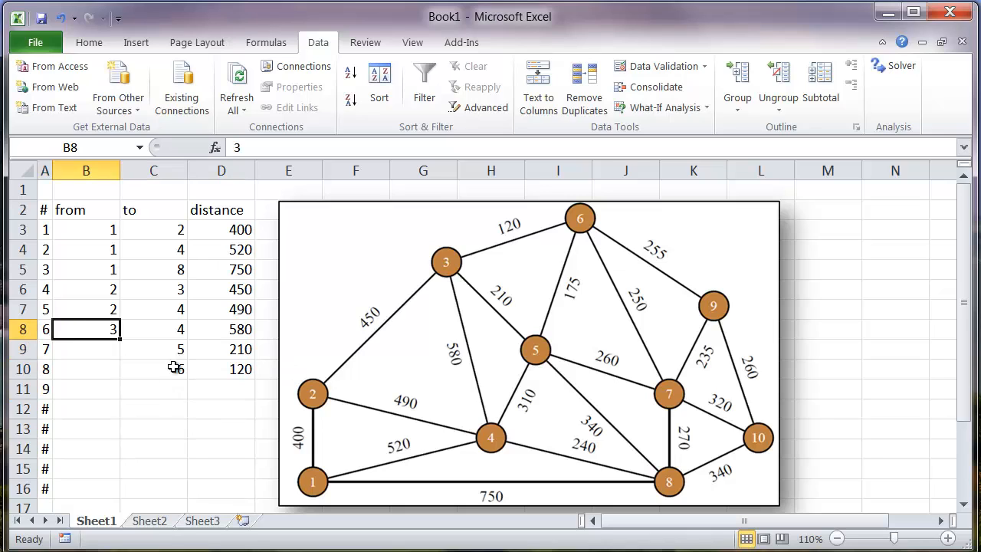
drag(121, 337, 111, 376)
Enter 4 as the from node in B11
click(103, 389)
text(4)
key(Tab)
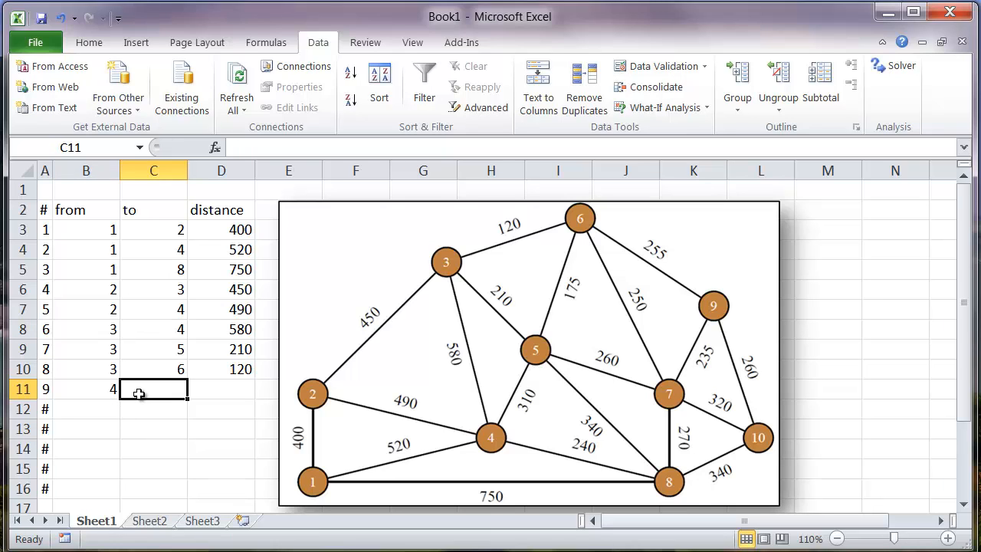
Enter the to nodes 5 and 8 in C11:C12 and the from node 4 in B12
key(Left)
key(Up)
key(Down)
key(Right)
key(Left)
key(Right)
text(5)
key(Return)
text(6)
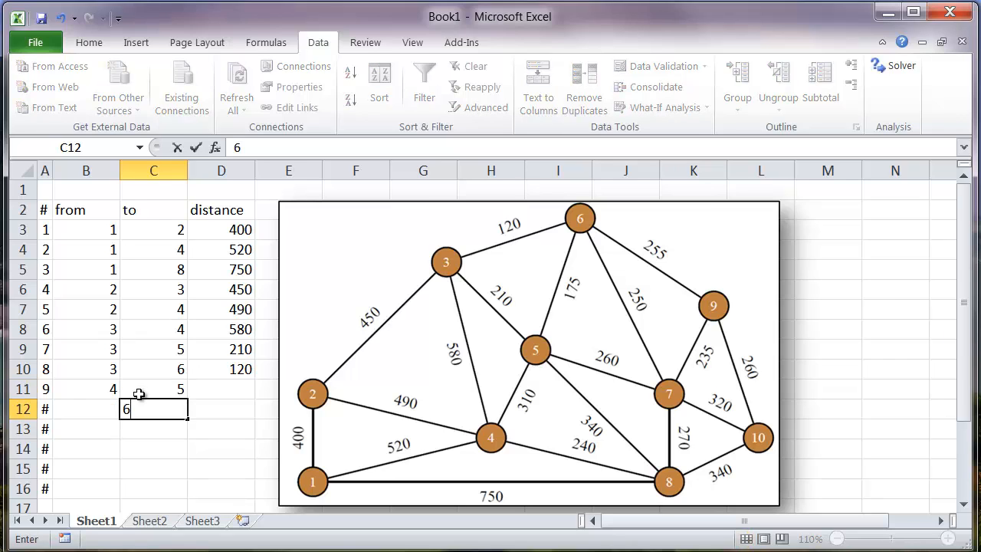
key(BackSpace)
text(8)
key(Left)
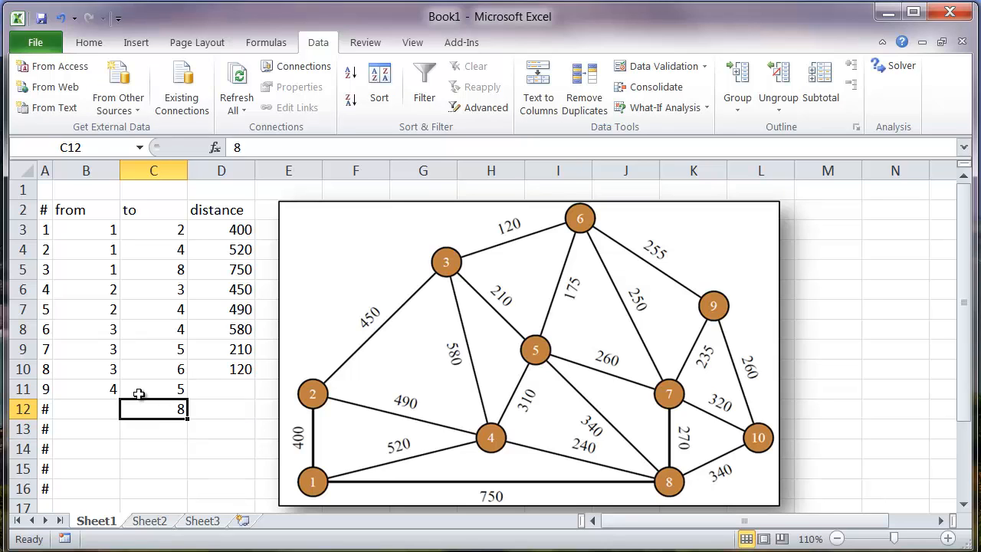
text(4)
key(Right)
Enter the distances 310 and 240 in D11:D12 for the arcs from node 4
key(Right)
key(Up)
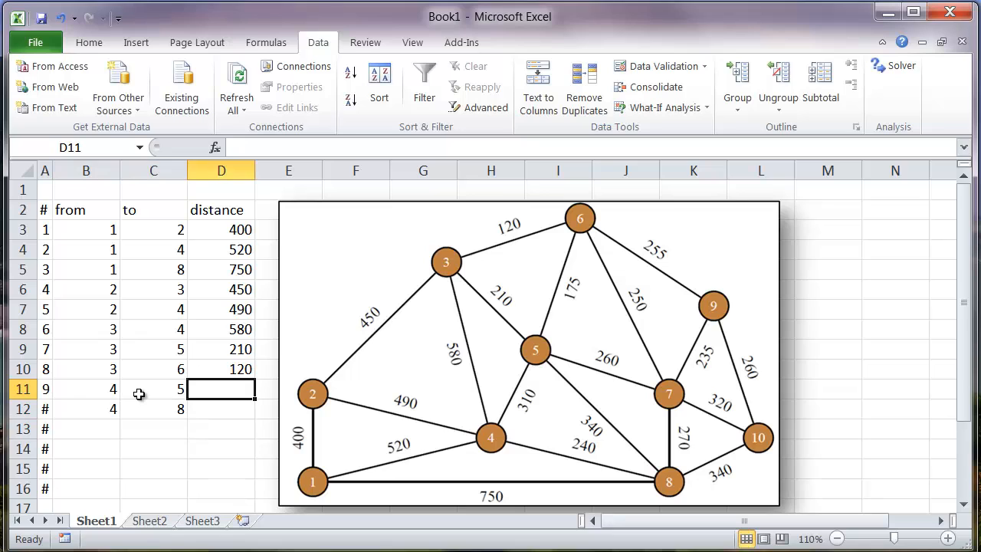
text(310)
key(Return)
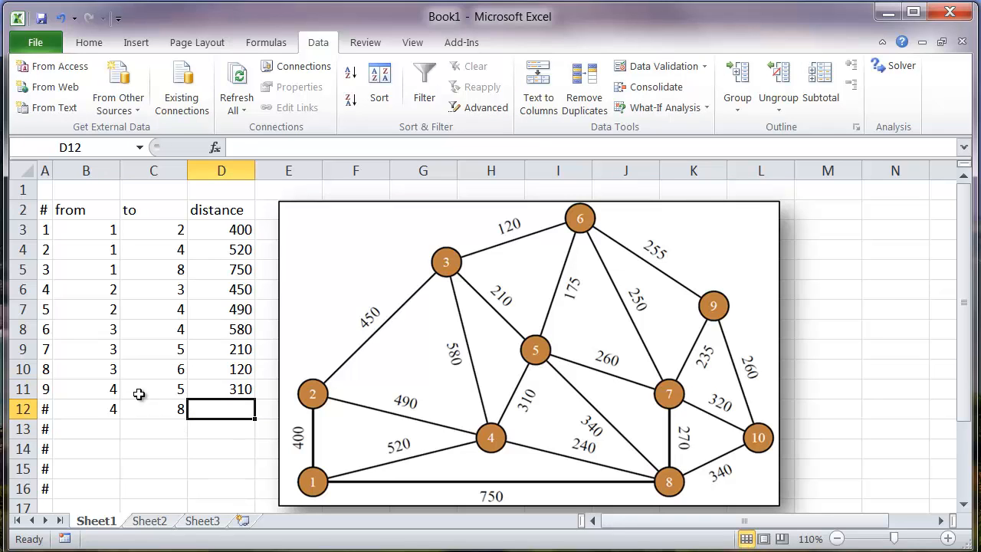
text(240)
key(Return)
Enter 5 as the from node in B13 and the to nodes 6, 7 and 8 in C13:C15
key(Left)
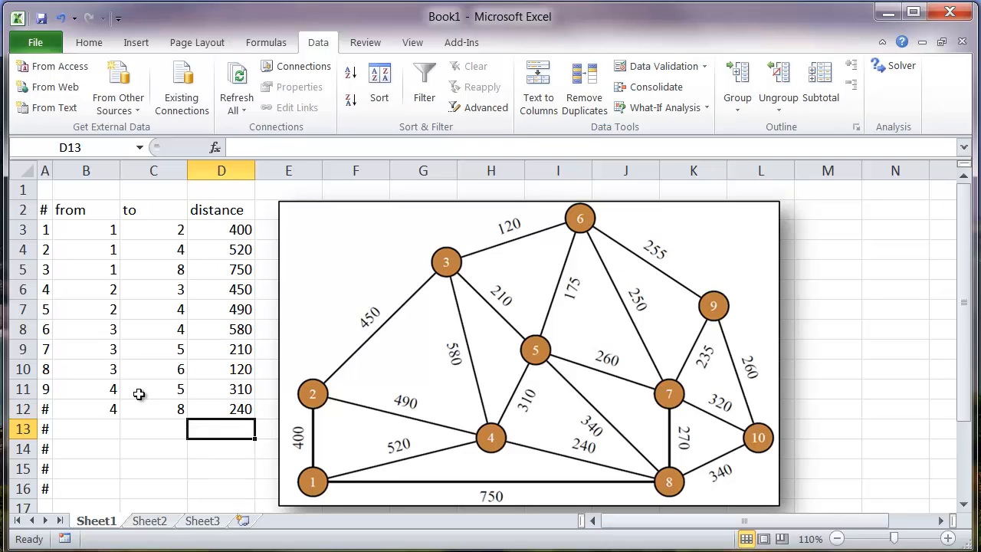
key(Left)
text(5)
key(Tab)
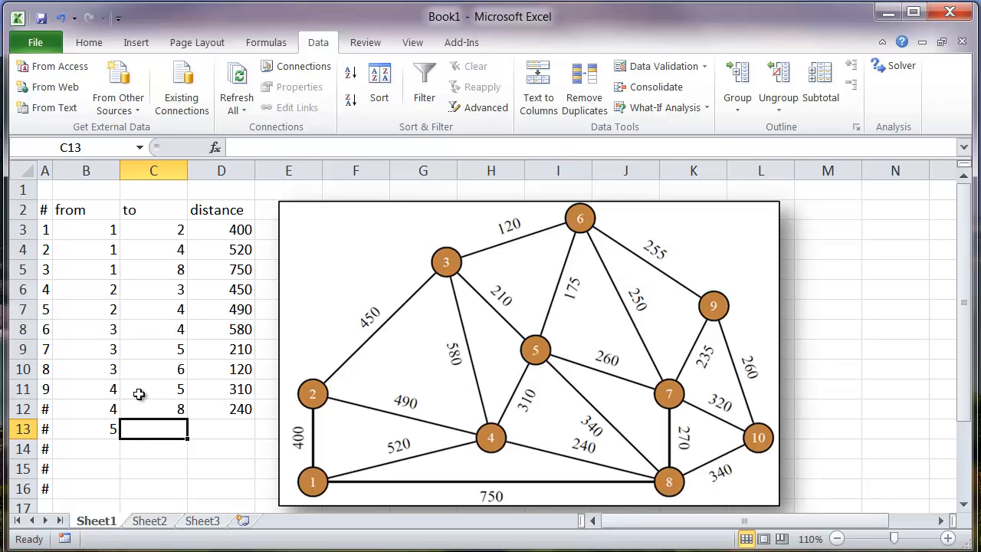
text(6)
key(Tab)
key(Return)
text(7)
key(Return)
text(8)
key(Tab)
Enter the distances 175, 260 and 340 in D13:D15 for the arcs from node 5
key(Up)
key(Up)
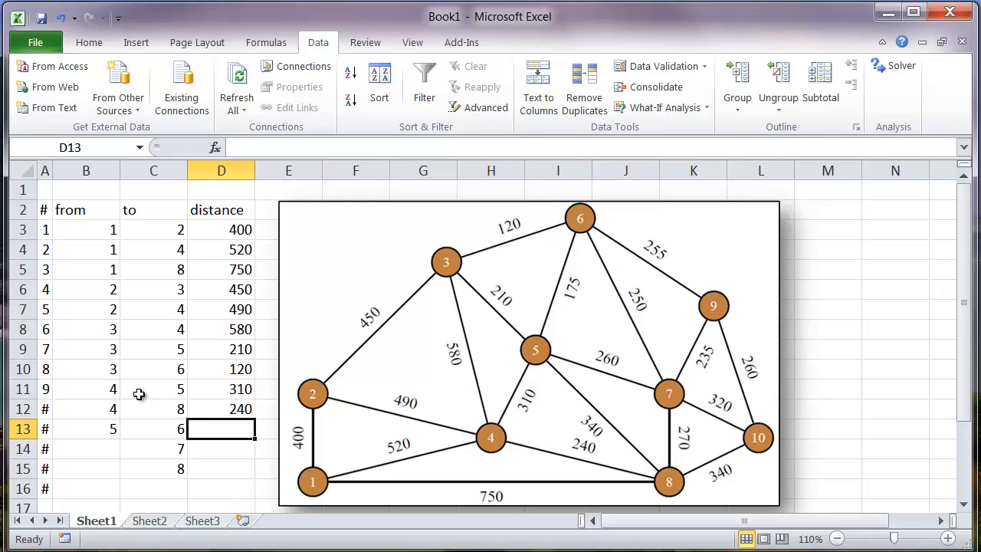
text(175)
key(Return)
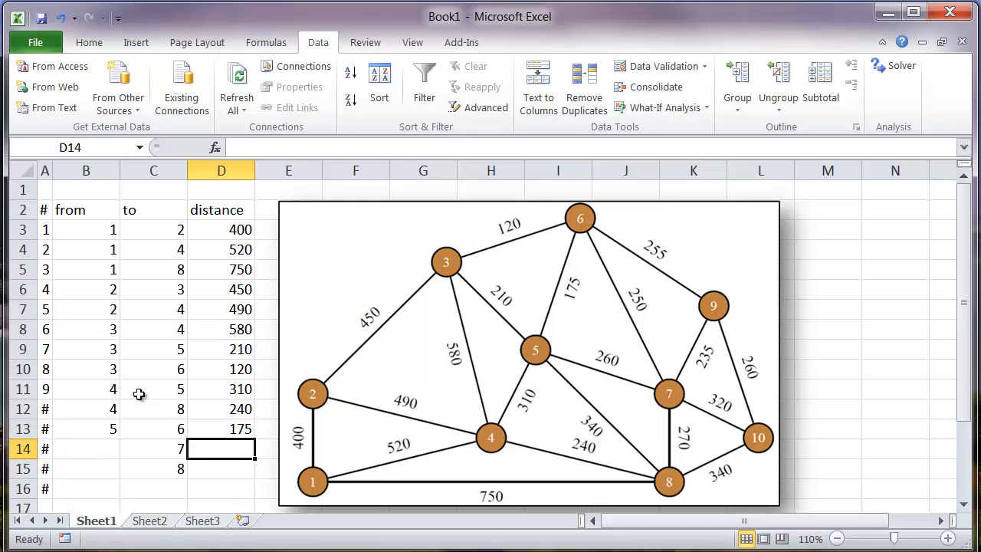
text(260)
key(Return)
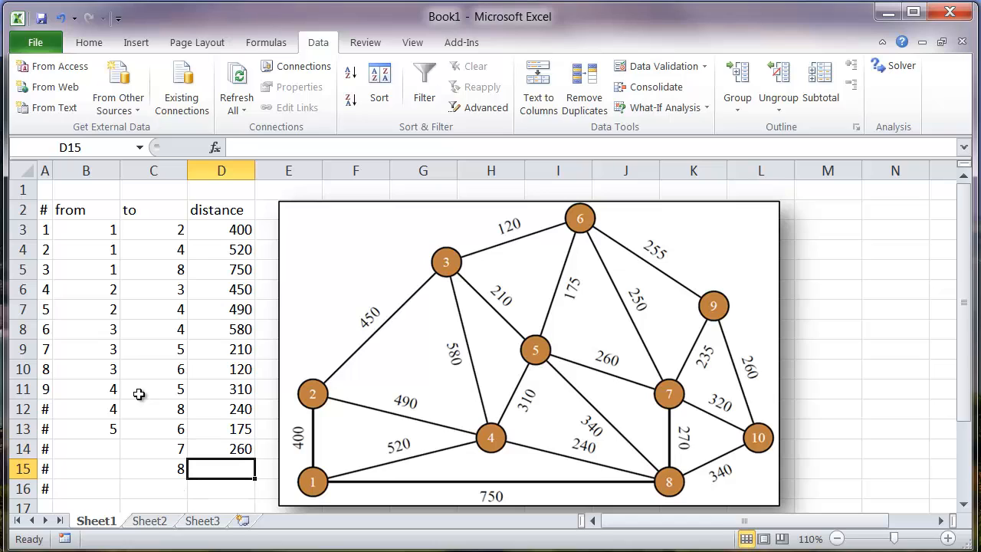
text(340)
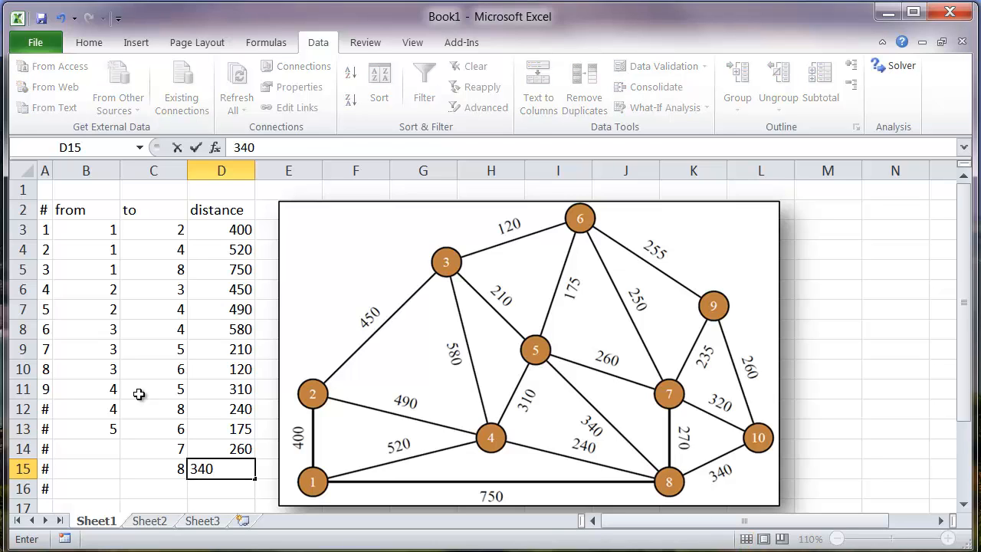
key(Return)
Copy the from node 5 in B13 down to B14 and B15, and autofit the width of column A
key(Left)
key(Left)
key(Up)
key(Up)
key(Up)
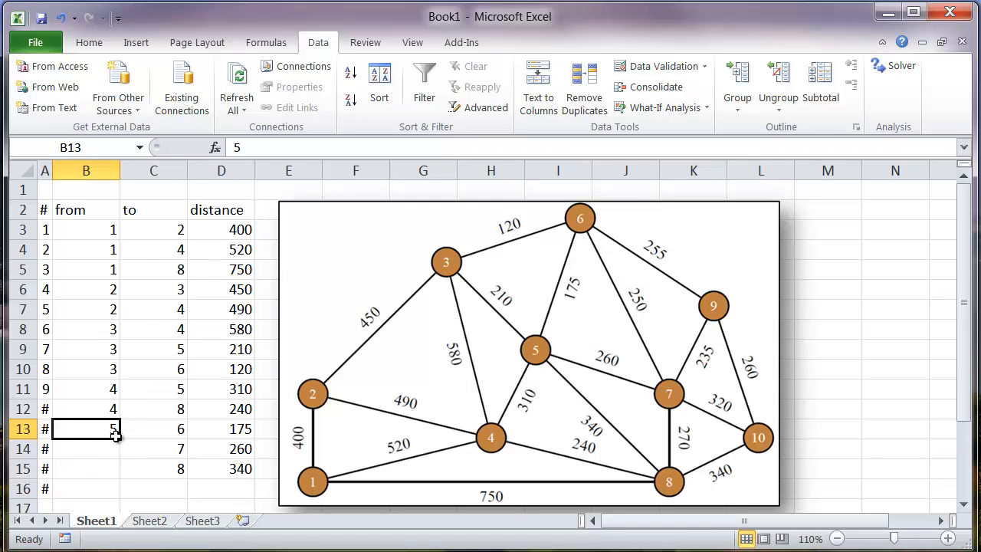
drag(120, 438, 124, 475)
click(92, 461)
double_click(50, 170)
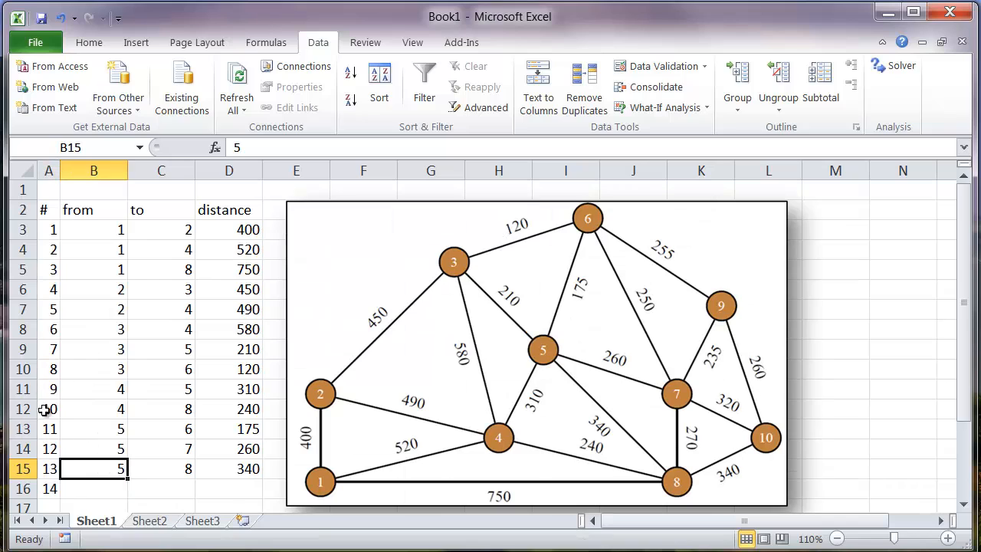
Enter 6 as the from node in B16 and the to nodes 7 and 9 in C16:C17
click(115, 486)
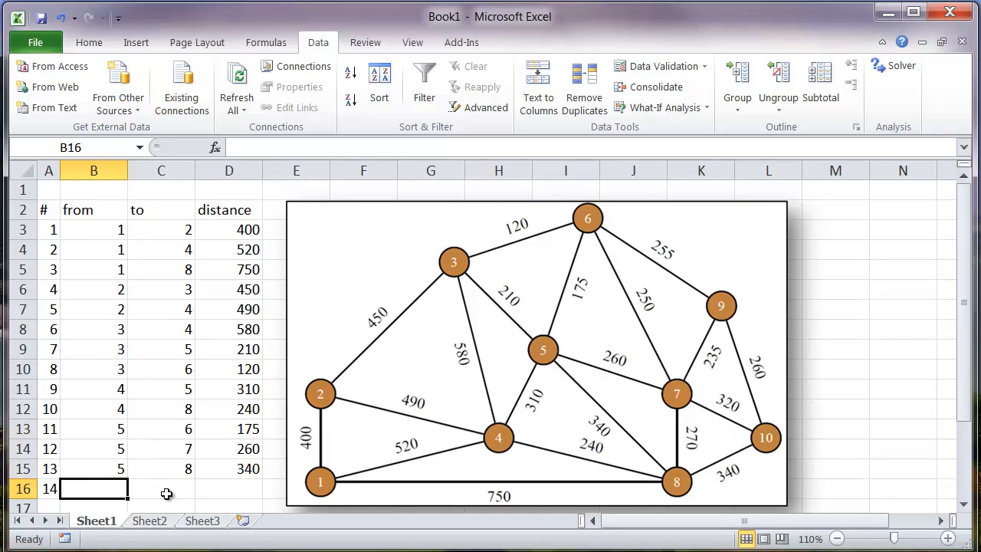
text(6)
key(Right)
key(Left)
key(Right)
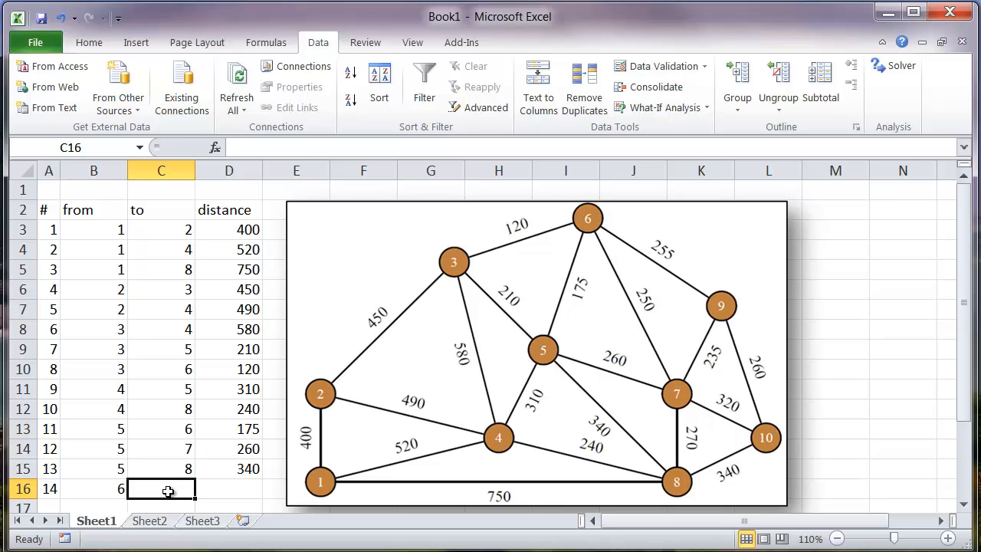
text(7)
key(Return)
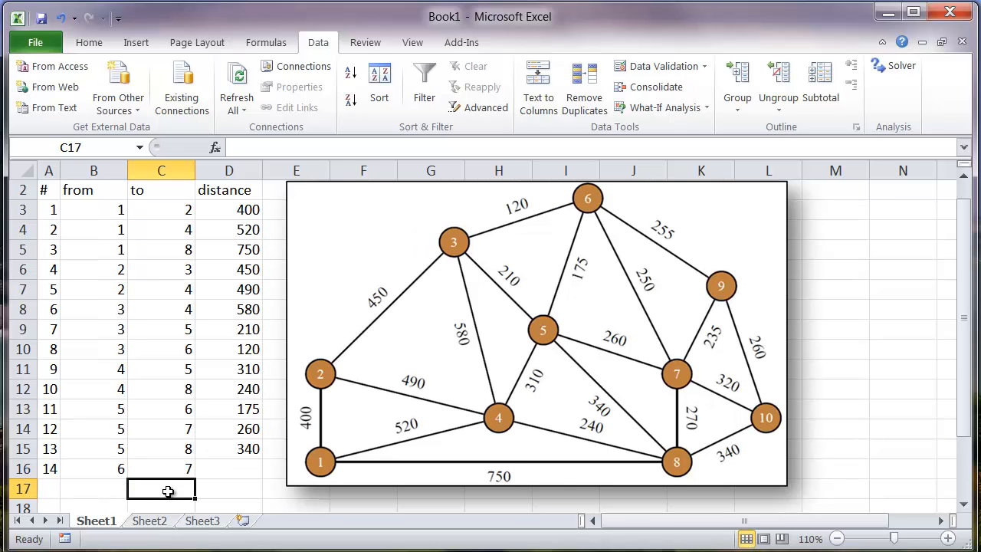
text(9)
key(Tab)
Enter the distances 250 and 255 in D16:D17 for the arcs from node 6
key(Up)
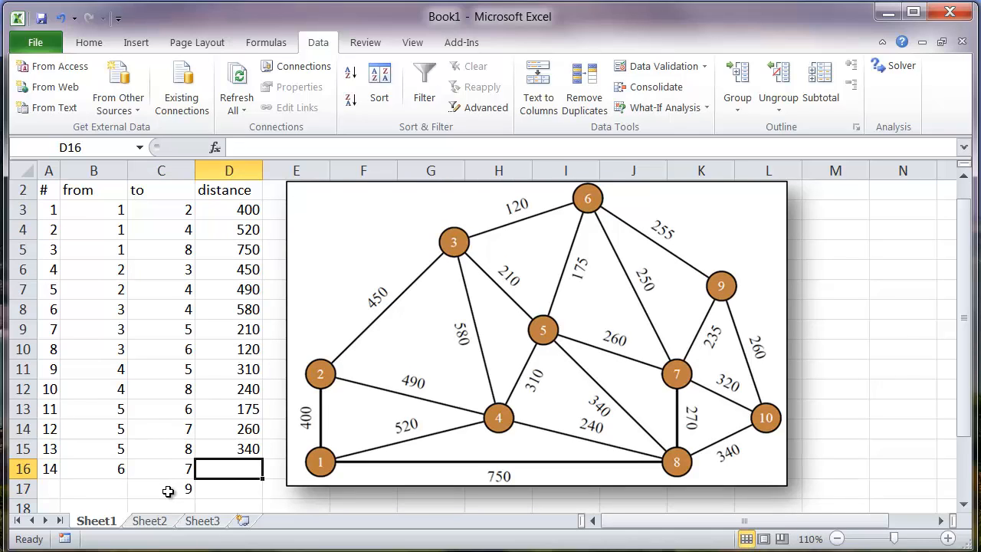
text(250)
key(Return)
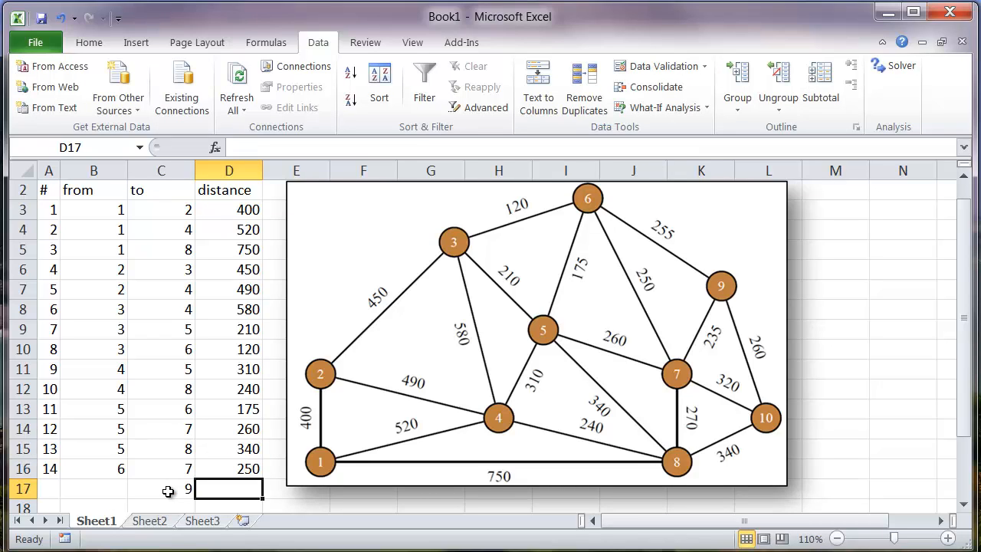
text(255)
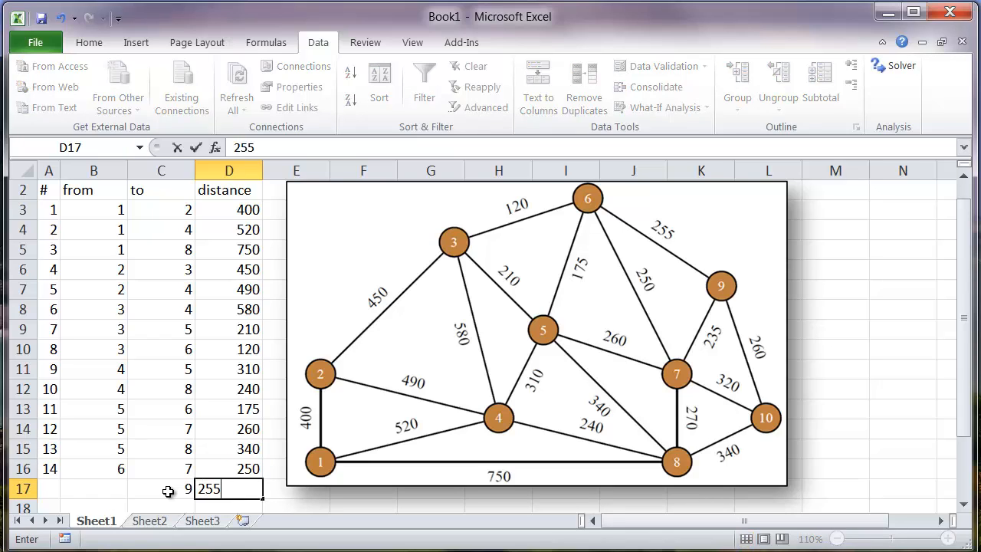
key(Left)
Copy the from node 6 in B16 down to B17
key(Up)
key(Left)
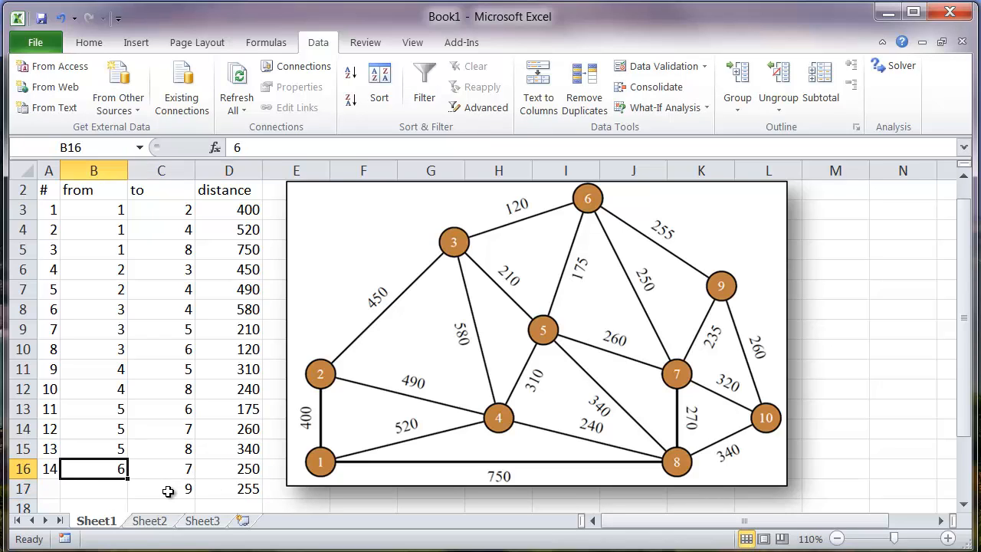
drag(128, 478, 126, 488)
click(91, 464)
Extend the arc numbering in column A down to 20 in A22
scroll(91, 464, down, 3)
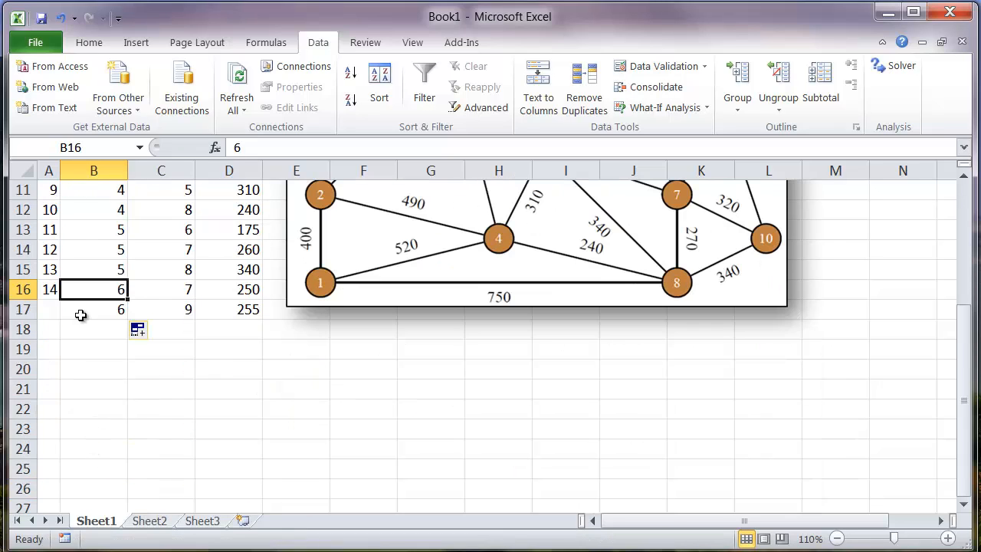
drag(51, 273, 62, 422)
click(109, 334)
Move the network diagram down the sheet so it sits beside the table's lower rows, starting around row 9
scroll(237, 392, up, 2)
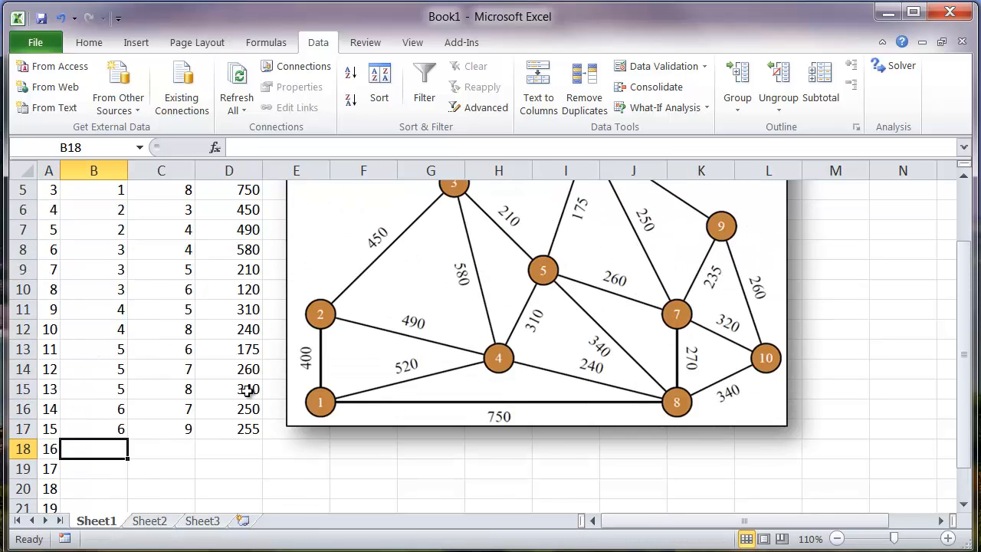
scroll(247, 390, up, 2)
scroll(247, 389, down, 2)
drag(455, 272, 459, 390)
Enter 7 as the from node in B18 and the to nodes 8, 9 and 10 in C18:C20
click(115, 394)
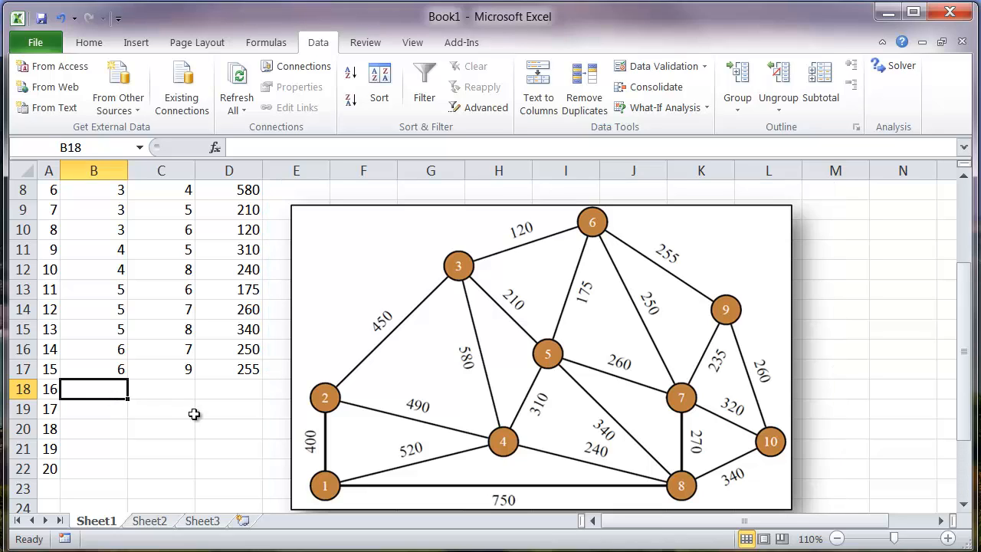
text(7)
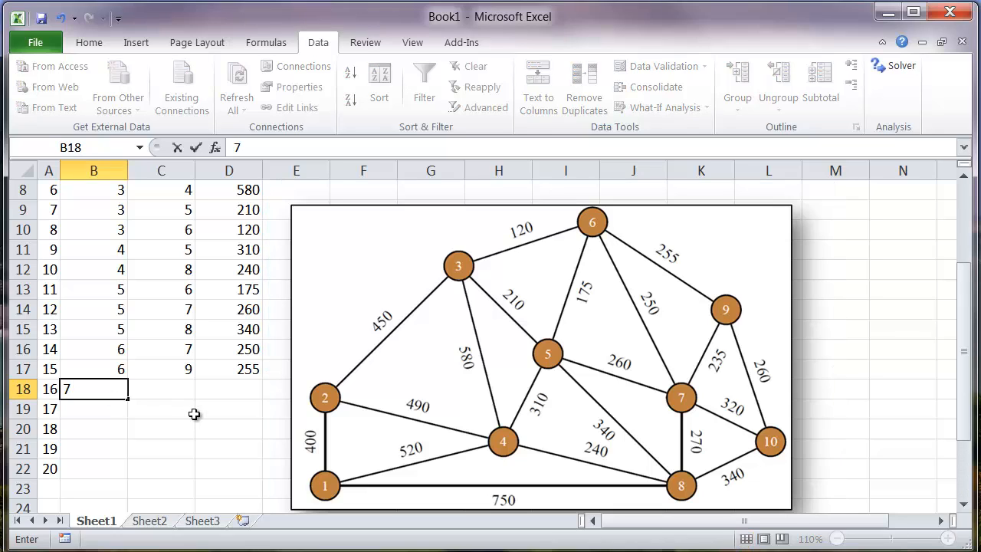
key(Tab)
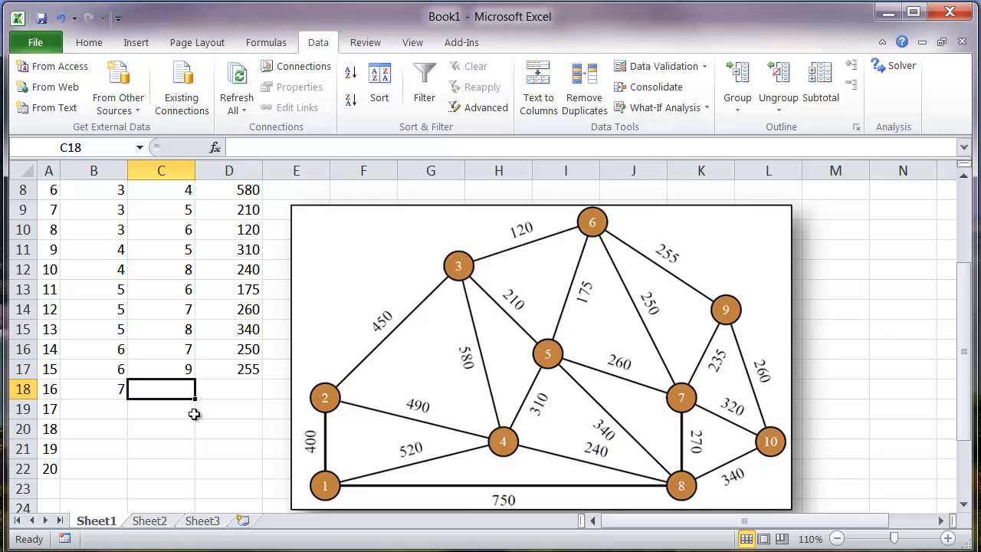
text(8)
key(Return)
text(9)
key(Return)
text(10)
key(Return)
Enter the distances 270, 235 and 320 in D18:D20 for the arcs from node 7
key(Up)
key(Up)
key(Right)
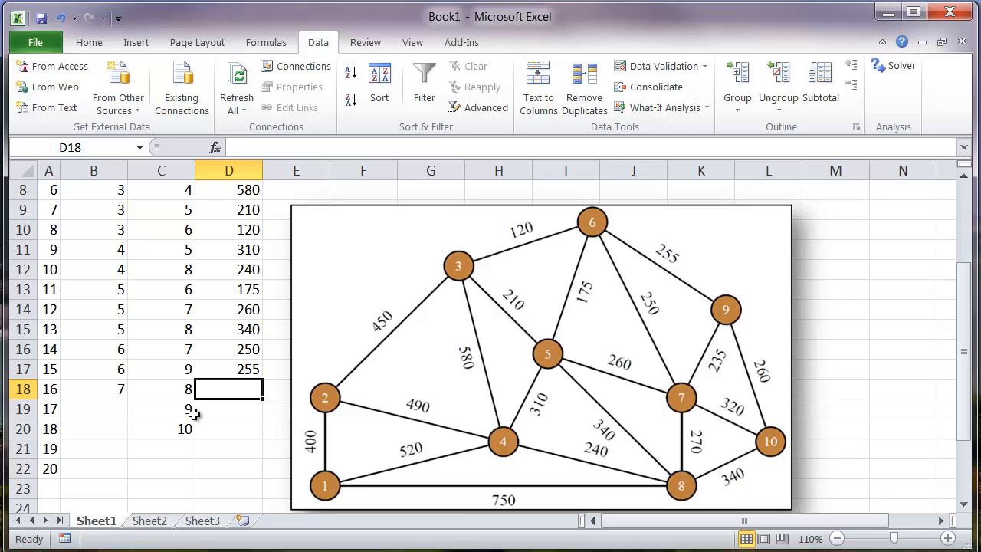
text(270)
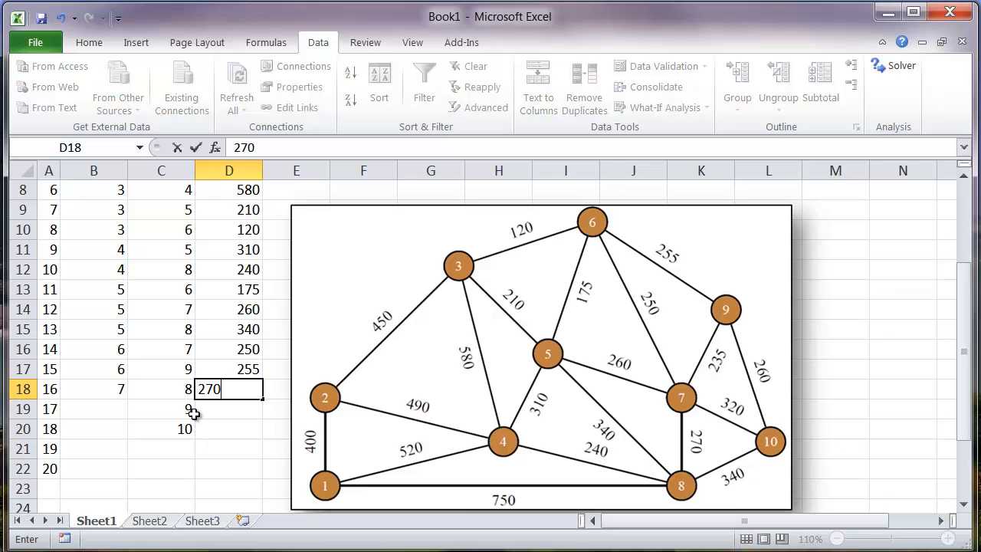
key(Return)
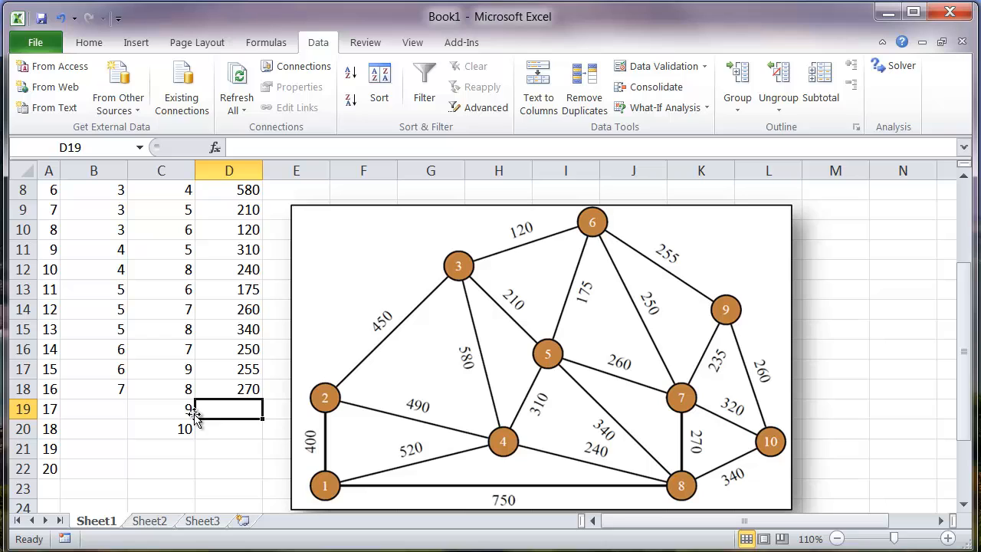
text(235)
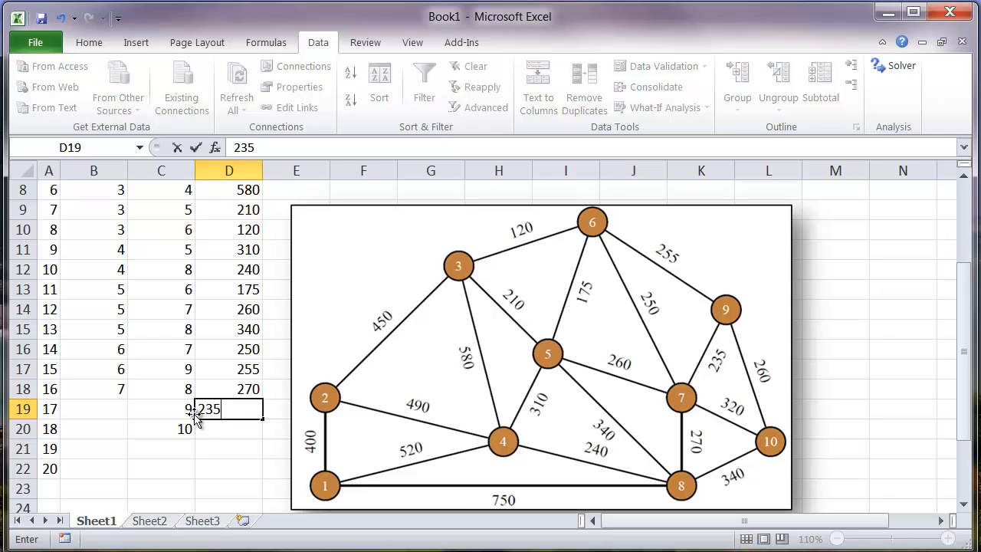
key(Return)
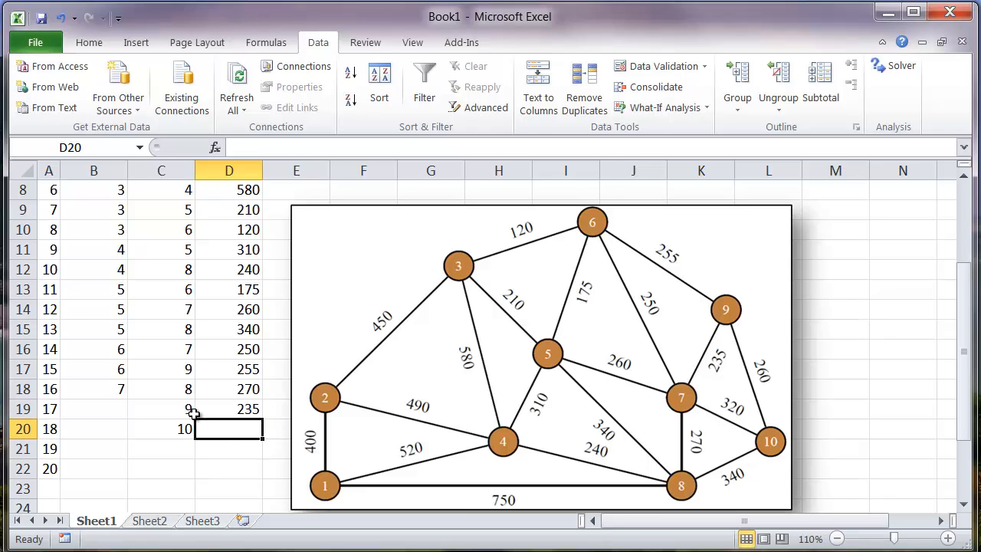
text(320)
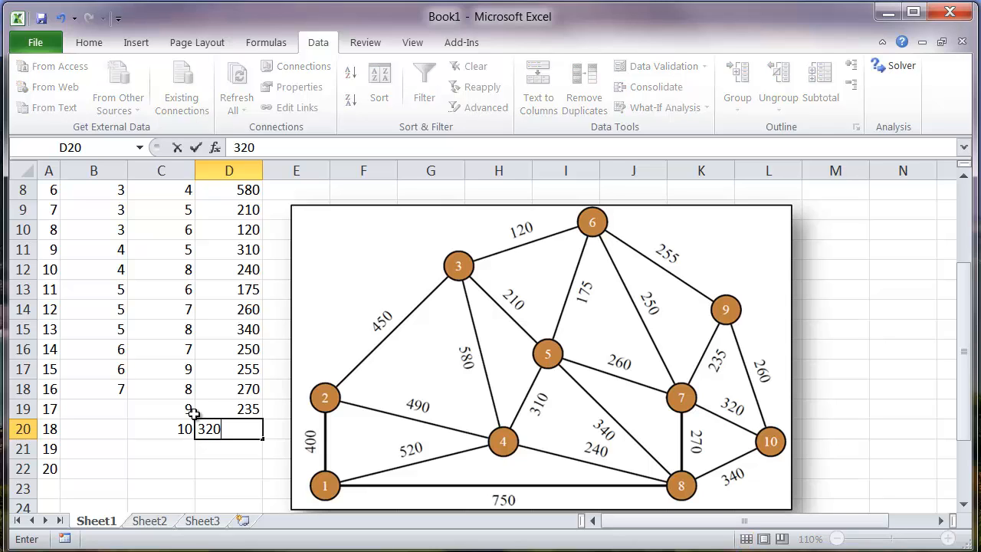
key(Return)
Copy the from node 7 in B18 down to B19 and B20
key(Left)
key(Up)
key(Up)
key(Left)
key(Up)
key(Up)
key(Down)
drag(128, 397, 131, 438)
click(153, 452)
Enter arc 19 in row 21 with from node 8, to node 10 and distance 340
click(109, 451)
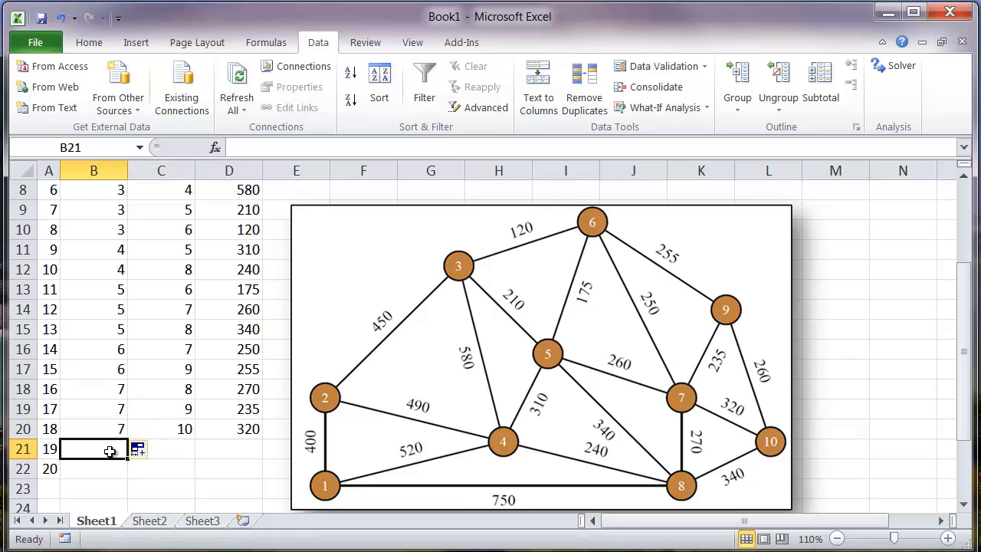
text(8)
key(Tab)
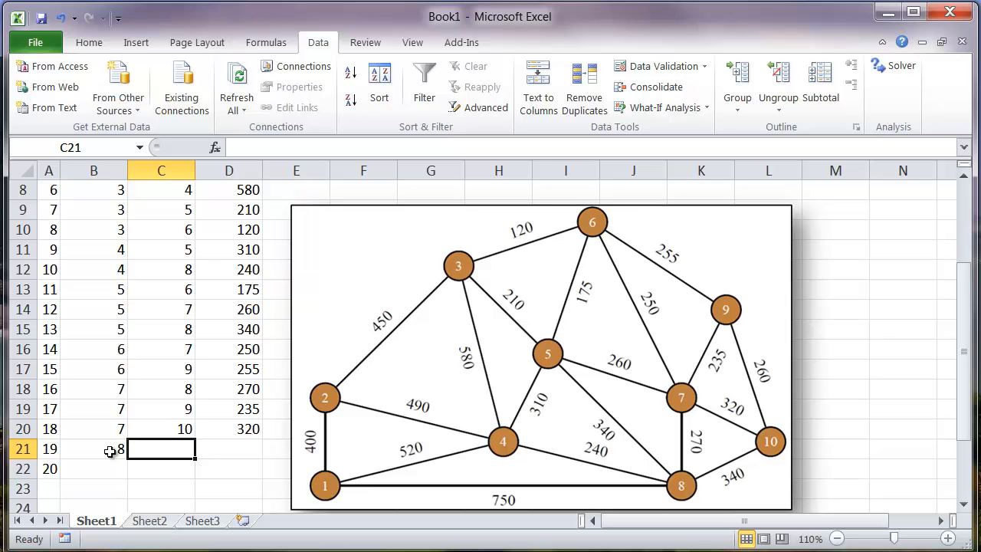
text(10)
key(Tab)
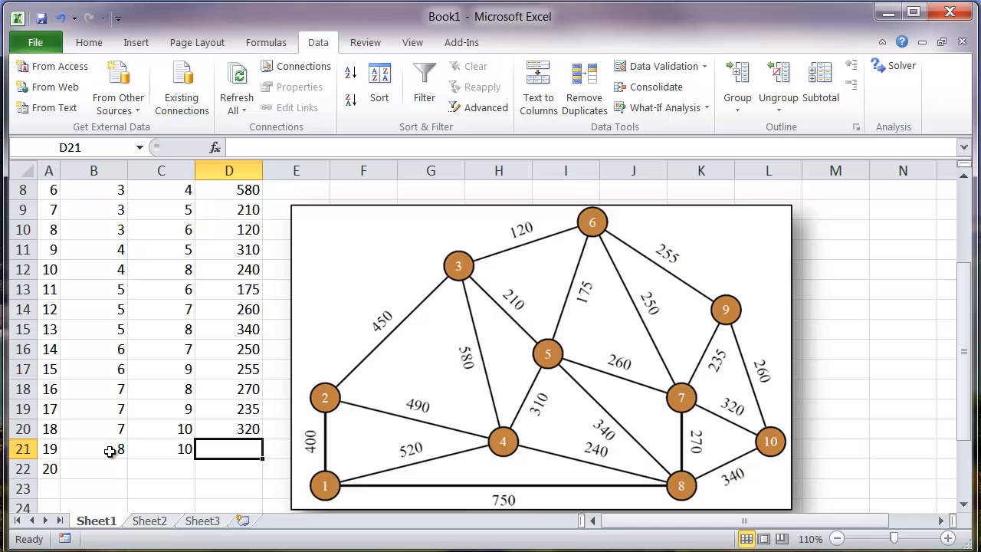
text(340)
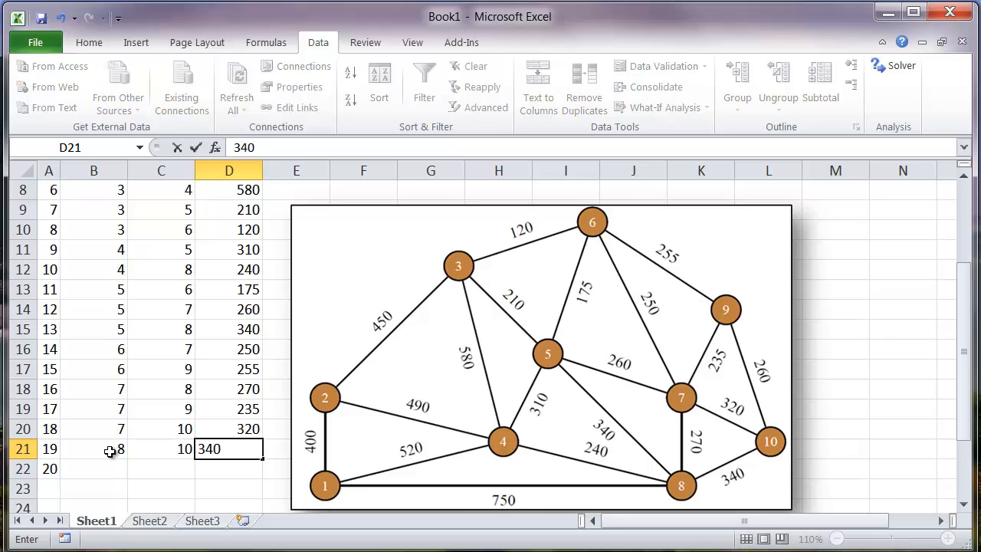
key(Return)
key(Left)
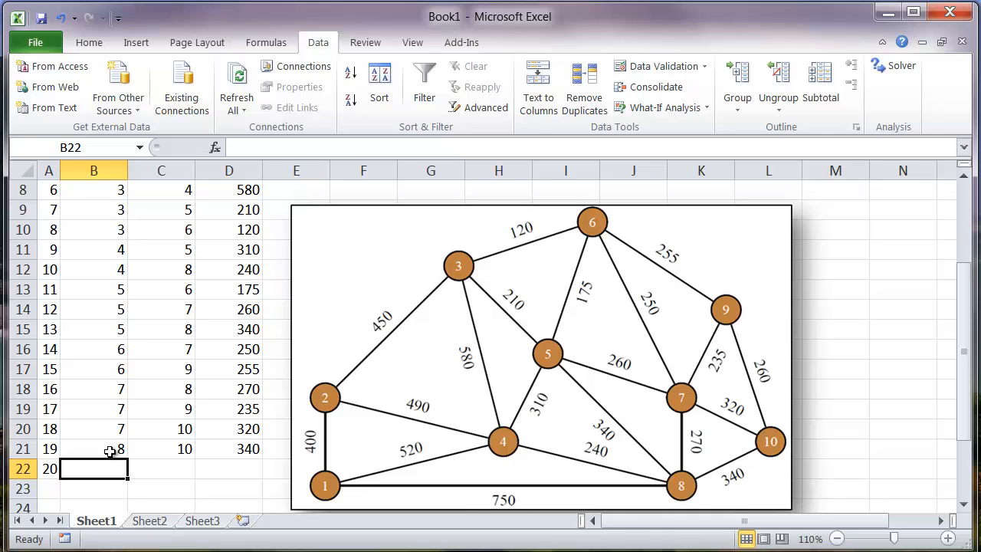
Enter arc 20 in row 22 with from node 9, to node 10 and distance 260
text(9)
key(Tab)
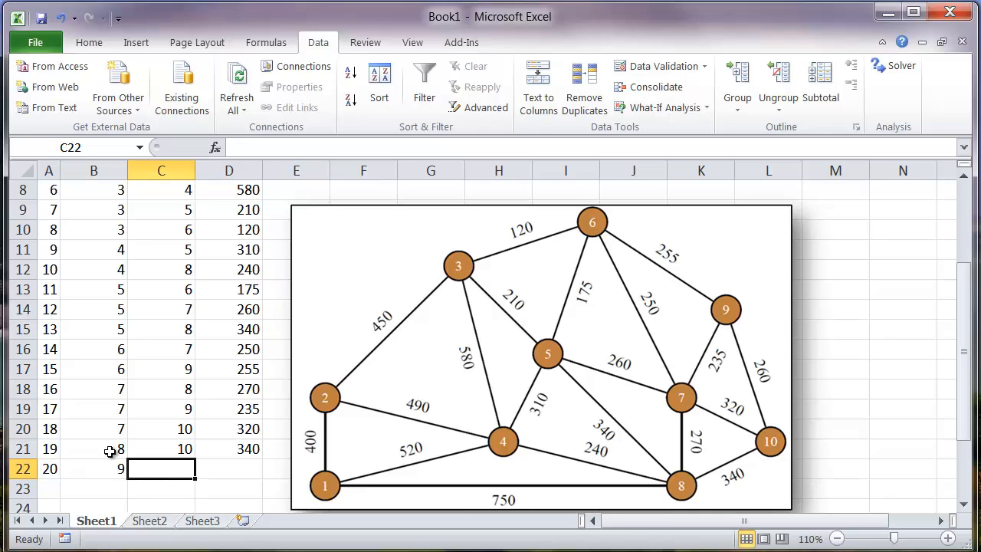
text(10)
key(Tab)
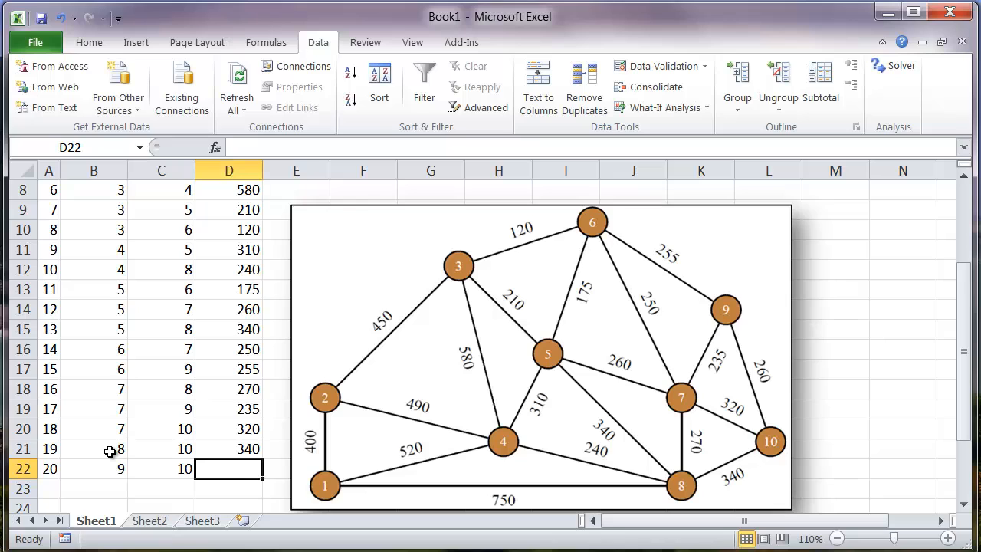
text(260)
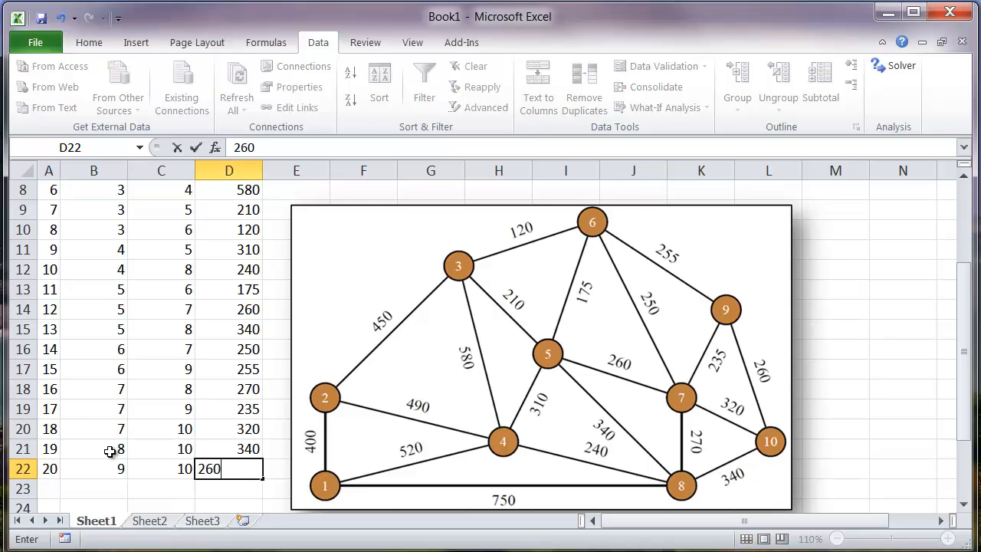
key(Return)
key(Left)
key(Left)
key(Left)
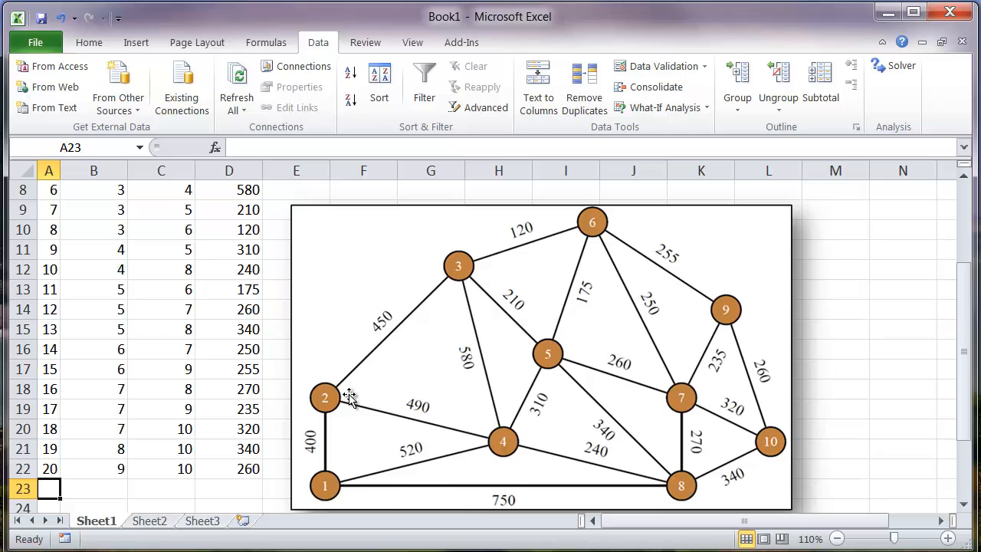
Move the network diagram picture up so it sits beside the first rows of the arc table
scroll(349, 397, up, 3)
drag(394, 381, 413, 247)
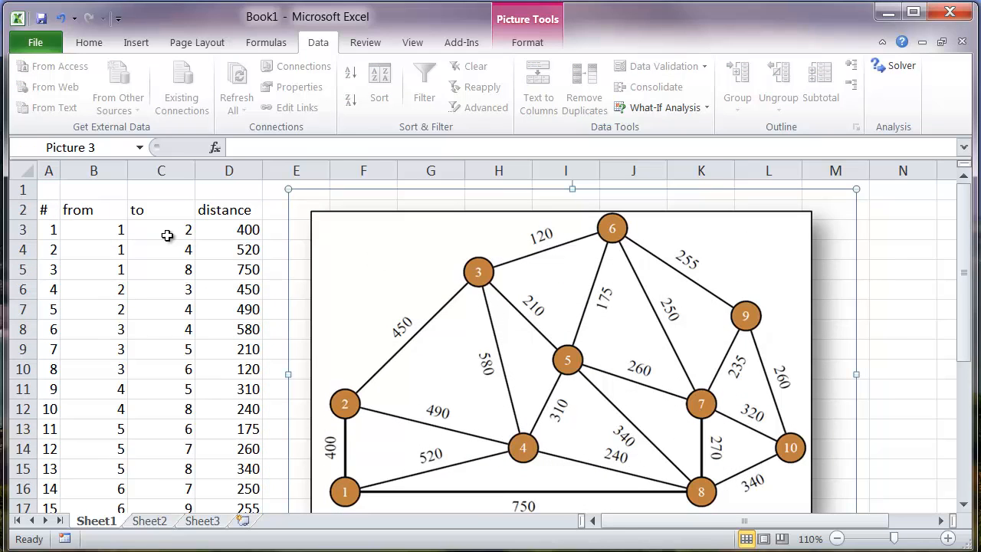
click(48, 214)
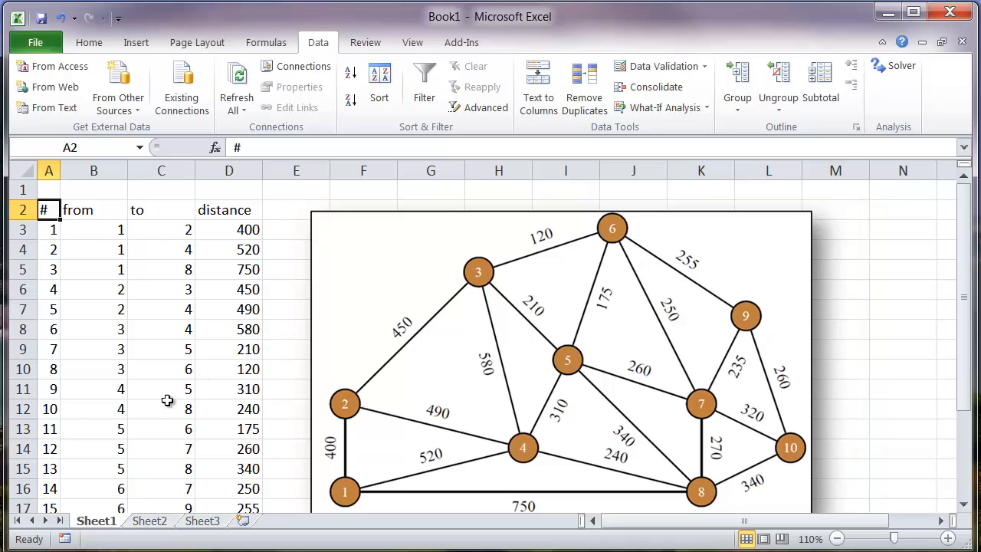
Rename Sheet1 as Task 1
double_click(105, 521)
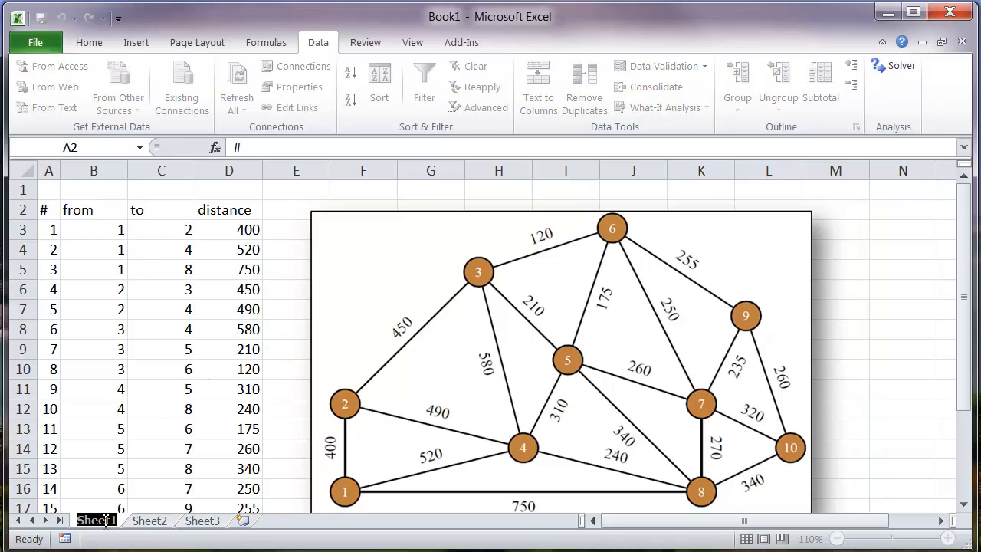
text(Task)
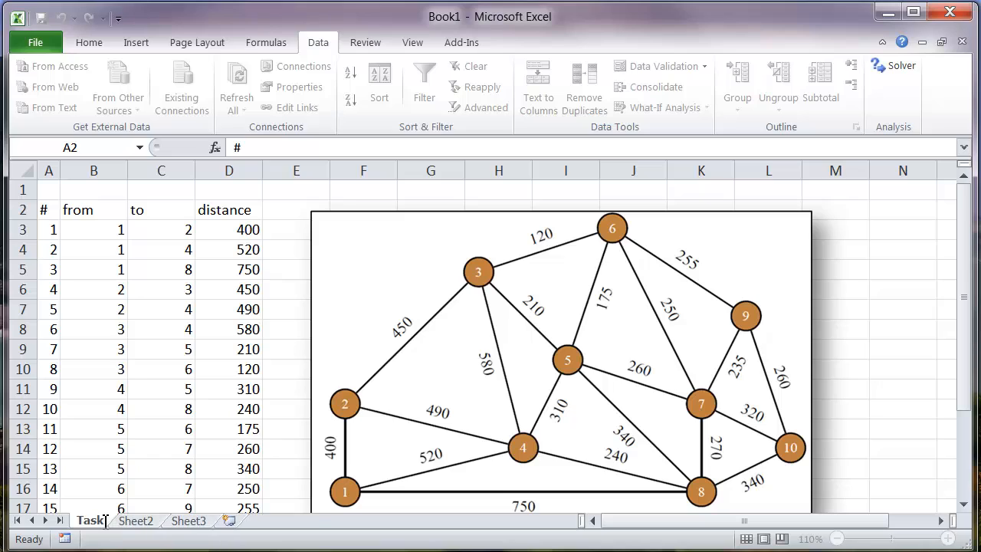
text(1)
key(BackSpace)
key(BackSpace)
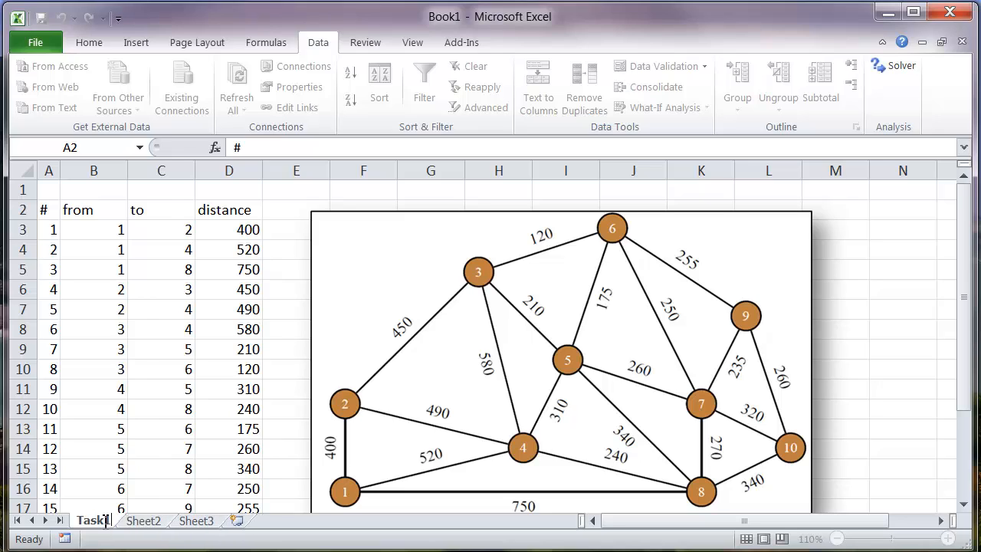
text(1)
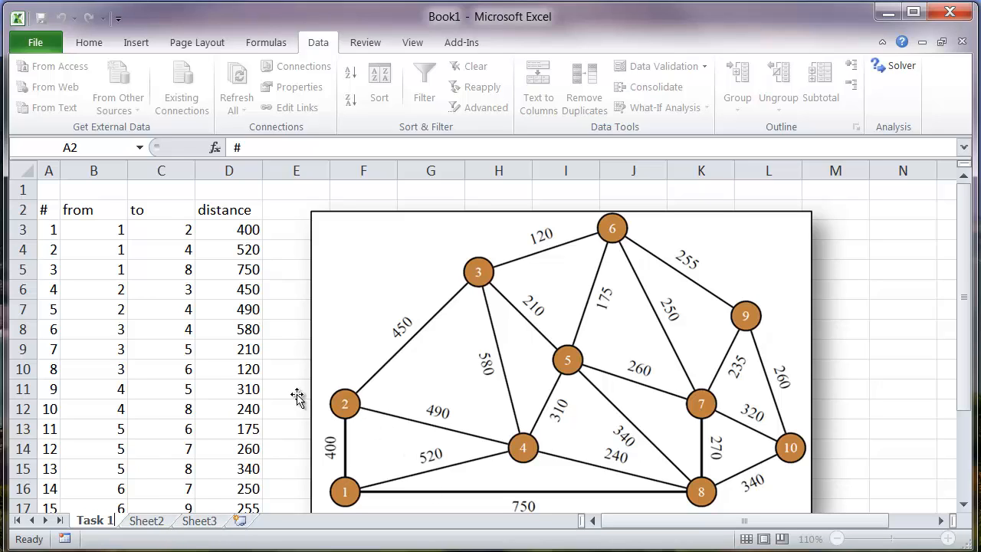
click(239, 408)
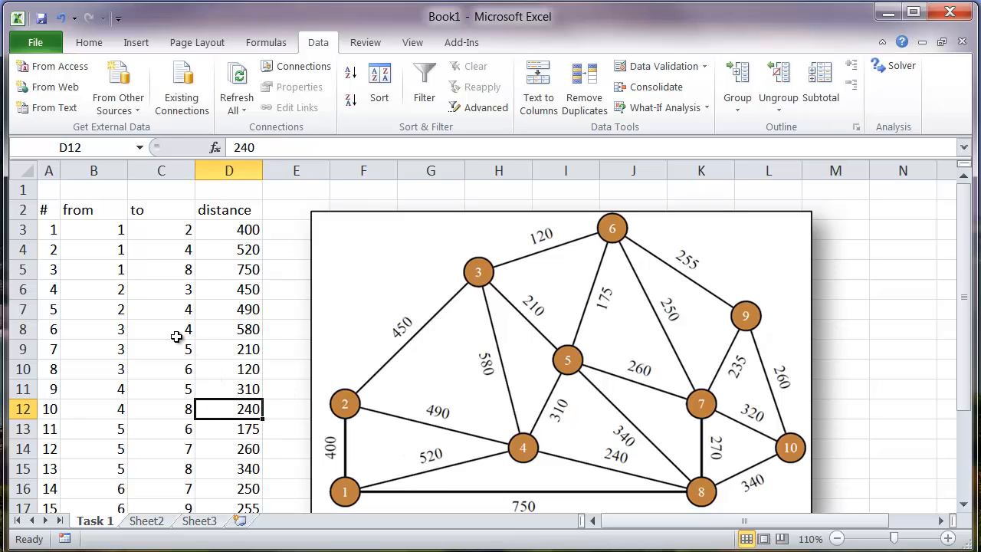
Duplicate the Task 1 sheet directly after it and name the copy Task 2
click(146, 307)
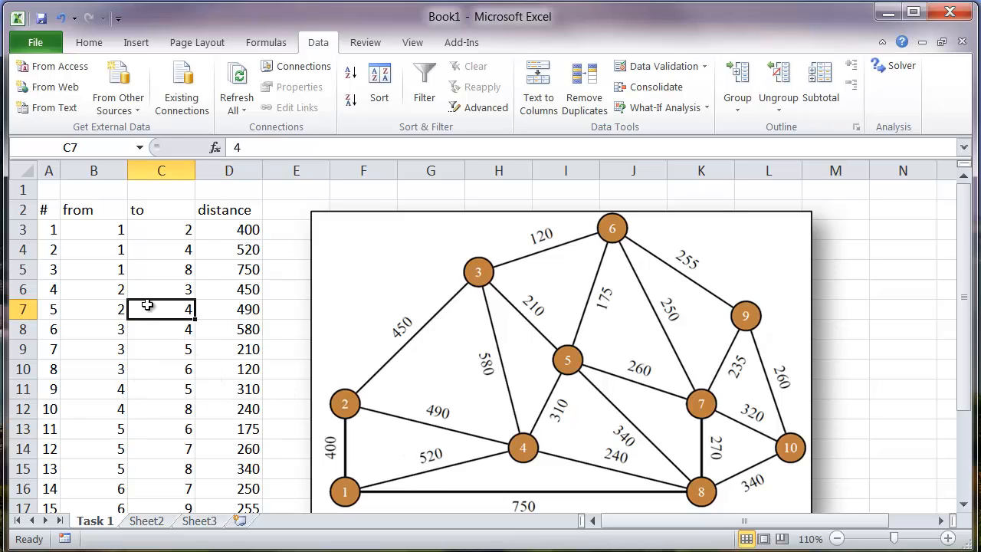
drag(128, 518, 186, 522)
double_click(159, 522)
text(2)
click(165, 448)
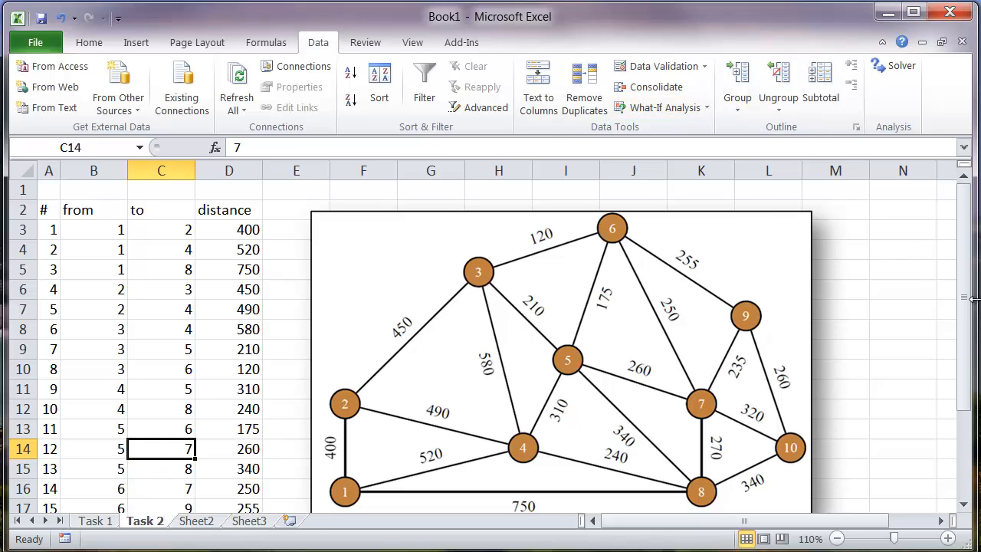
Switch to Lab 4.pdf in Adobe Reader, read the second task on basic checks, and return to the Excel workbook
key(alt+Tab)
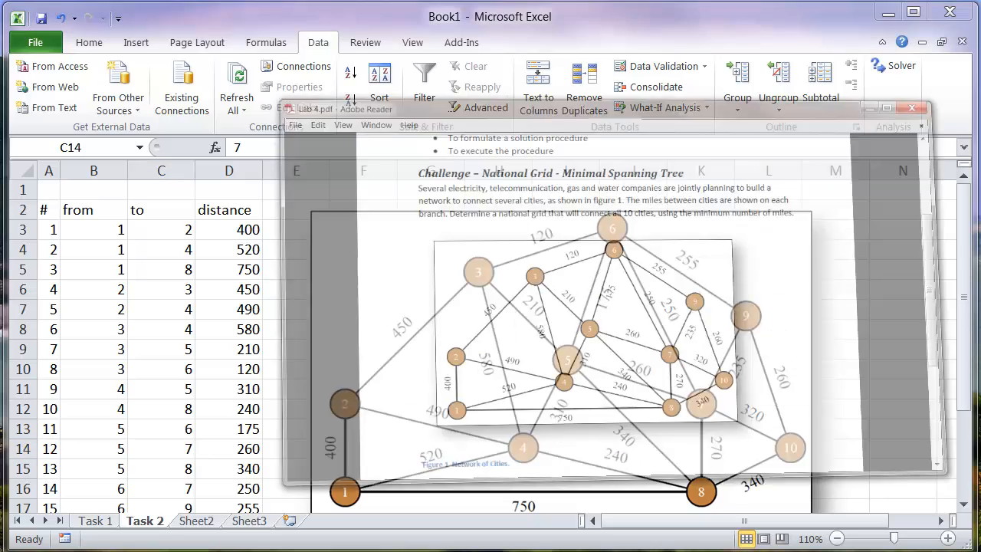
scroll(489, 281, down, 5)
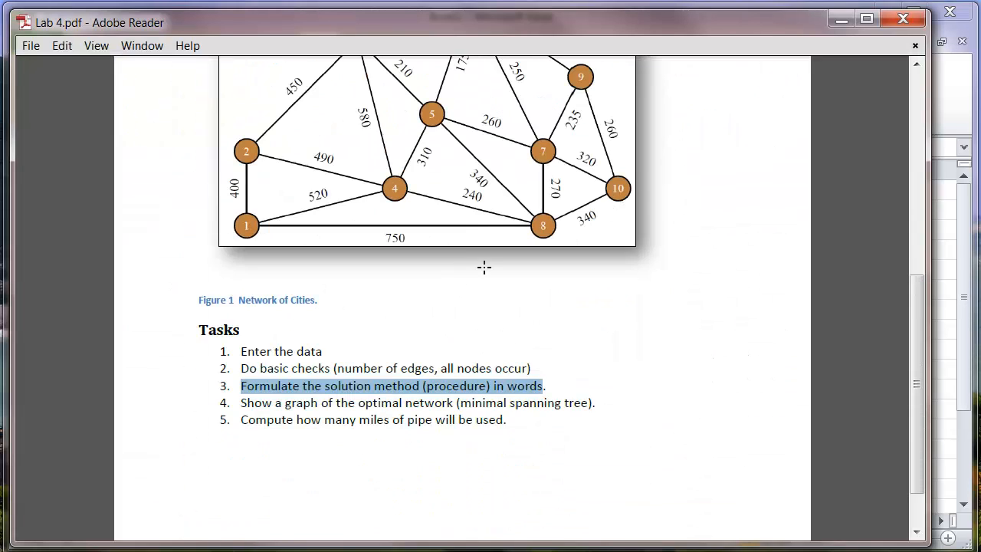
drag(244, 368, 539, 373)
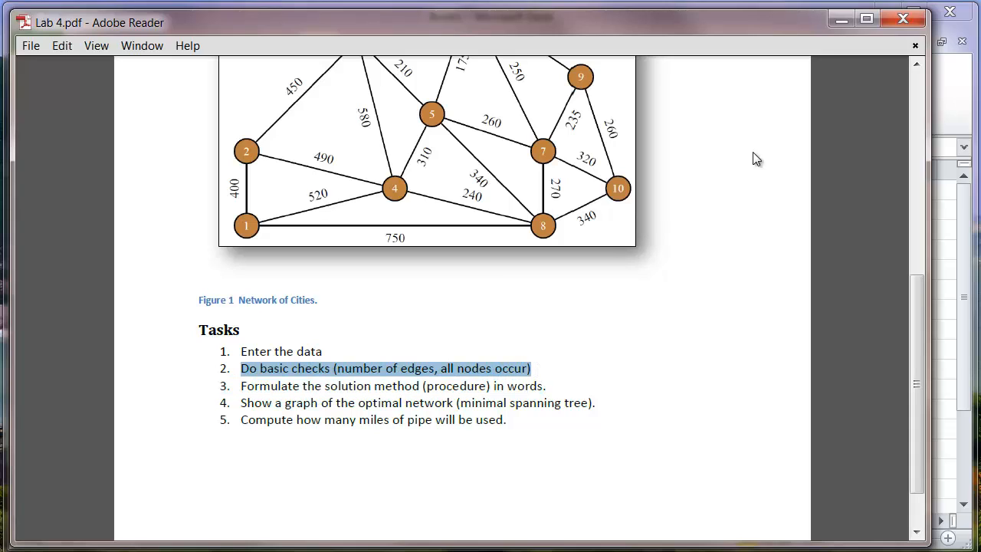
click(839, 23)
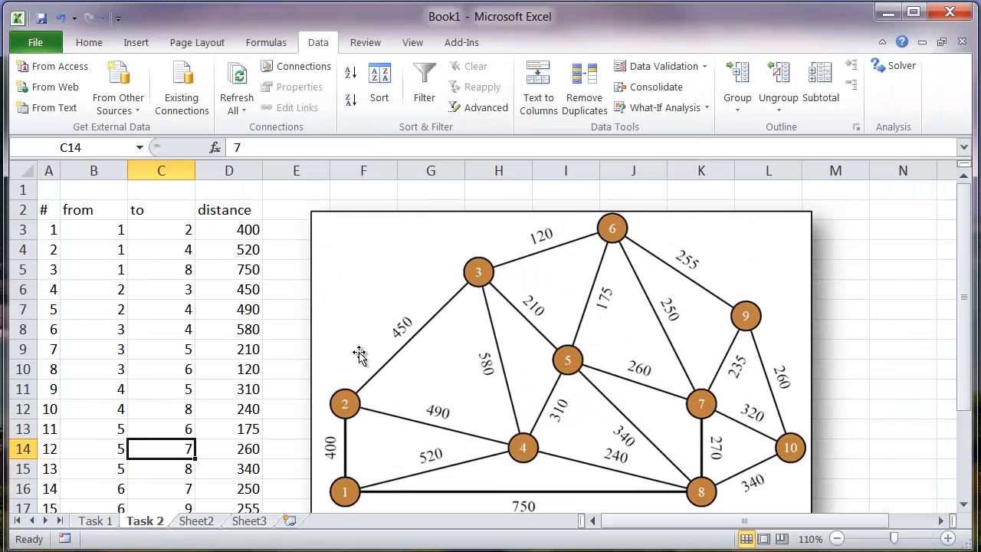
Check the last arc number in column A on the Task 2 sheet and return to the header row
click(53, 231)
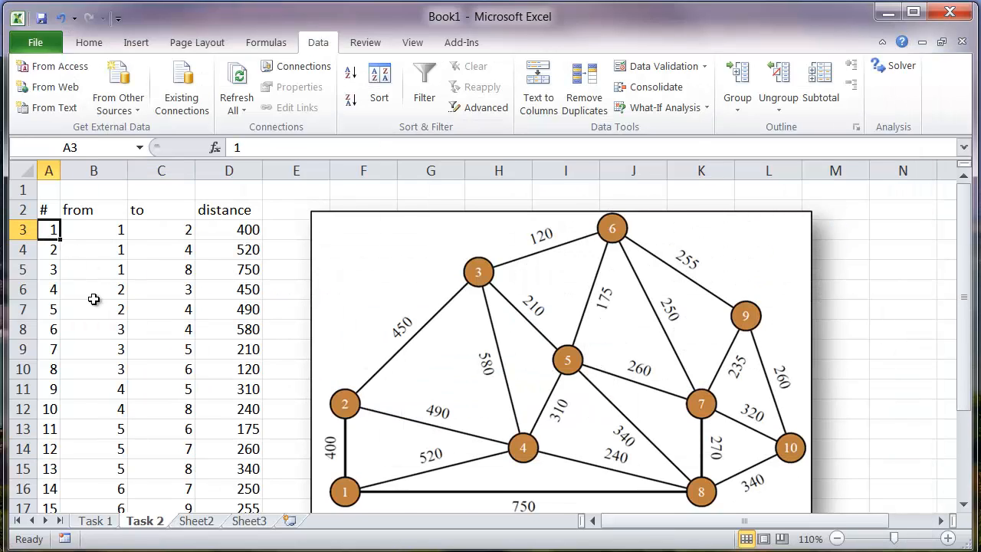
key(ctrl+Down)
key(ctrl+Up)
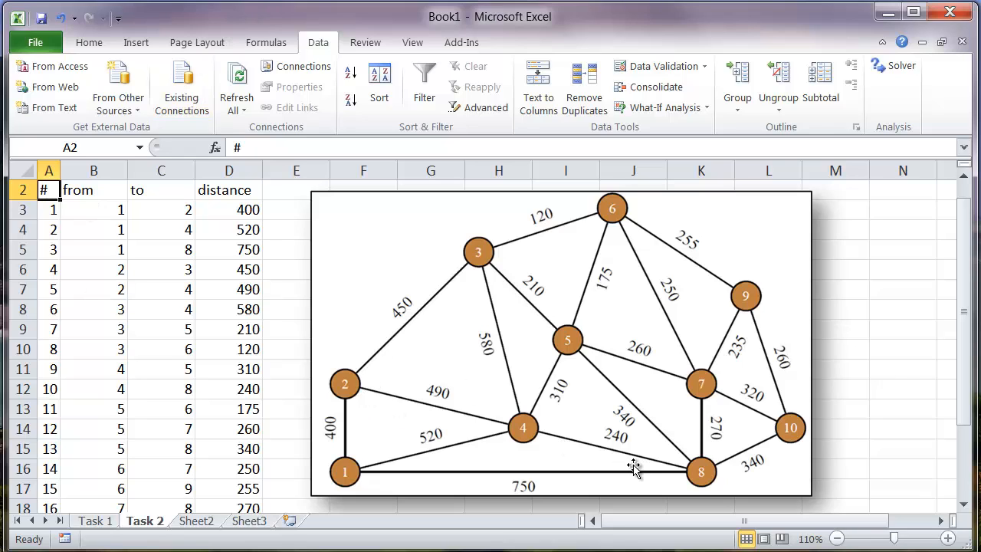
Insert a text box reading 1 on the network diagram, just below the arc between nodes 1 and 8
click(428, 320)
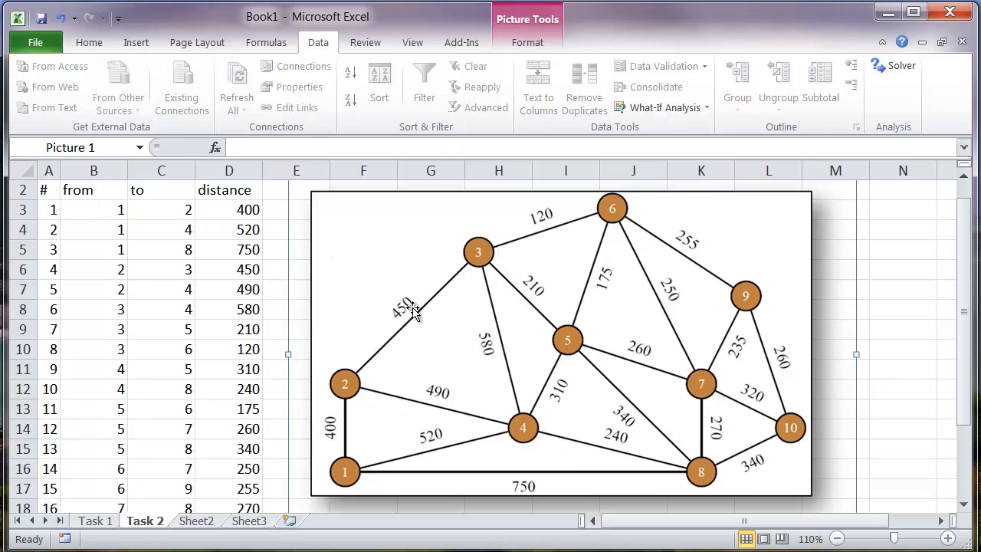
click(89, 44)
click(135, 43)
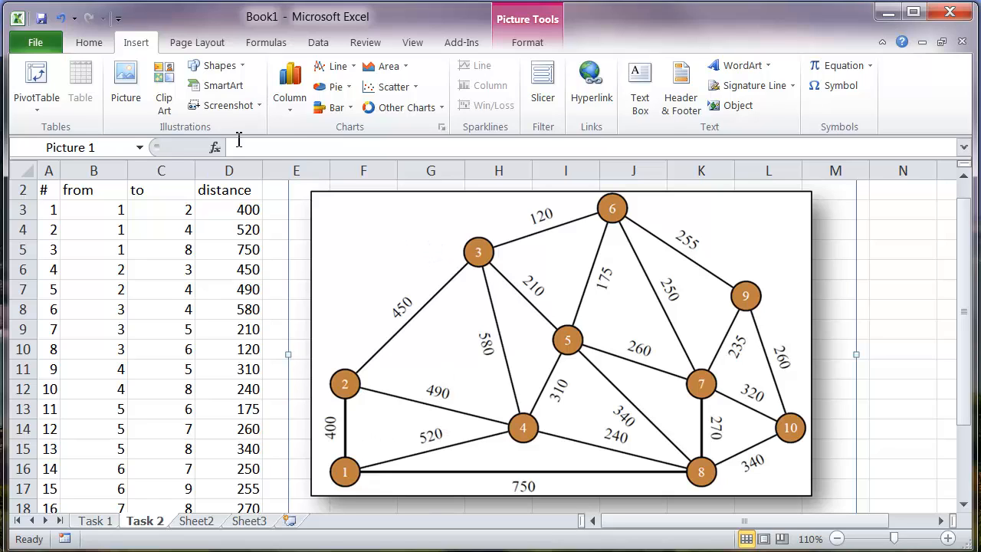
click(641, 84)
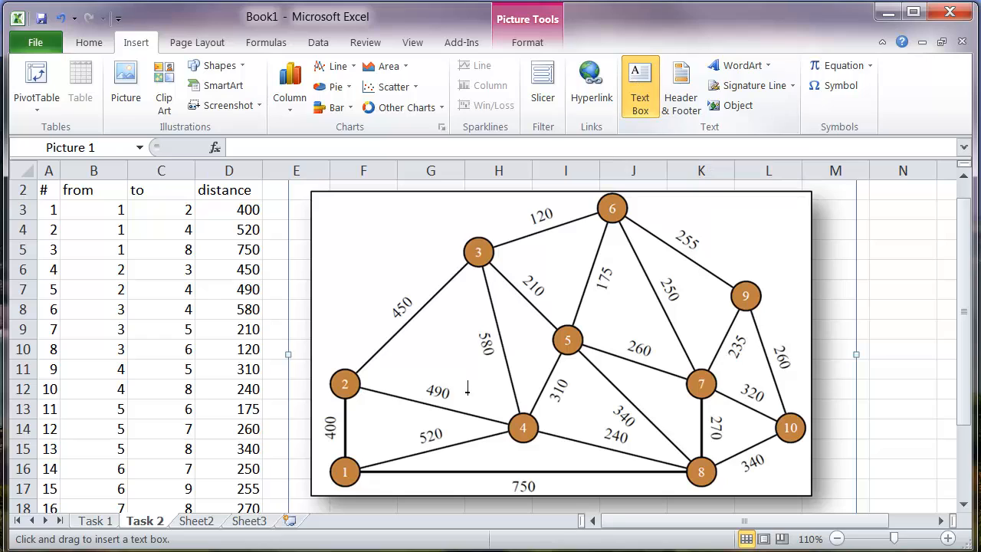
click(449, 471)
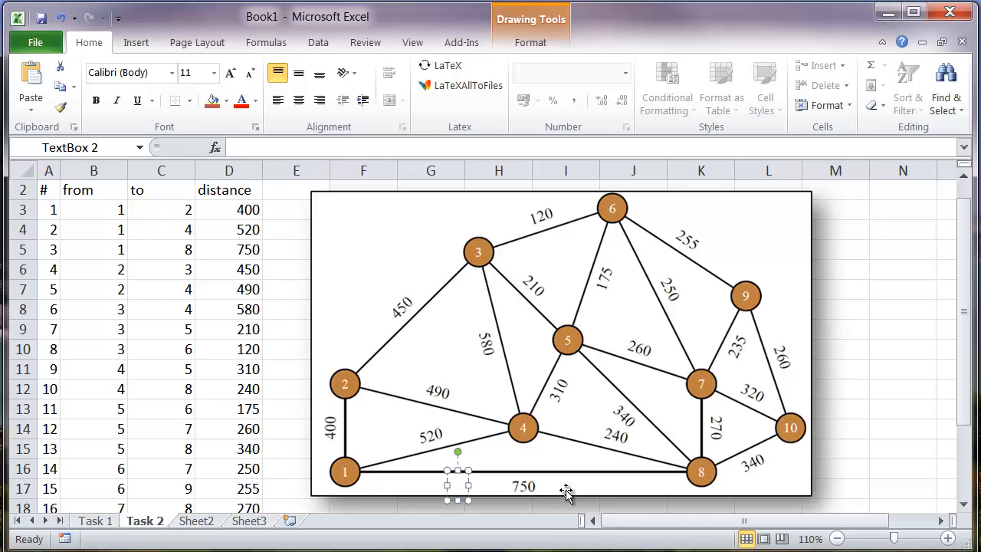
text(1)
click(502, 478)
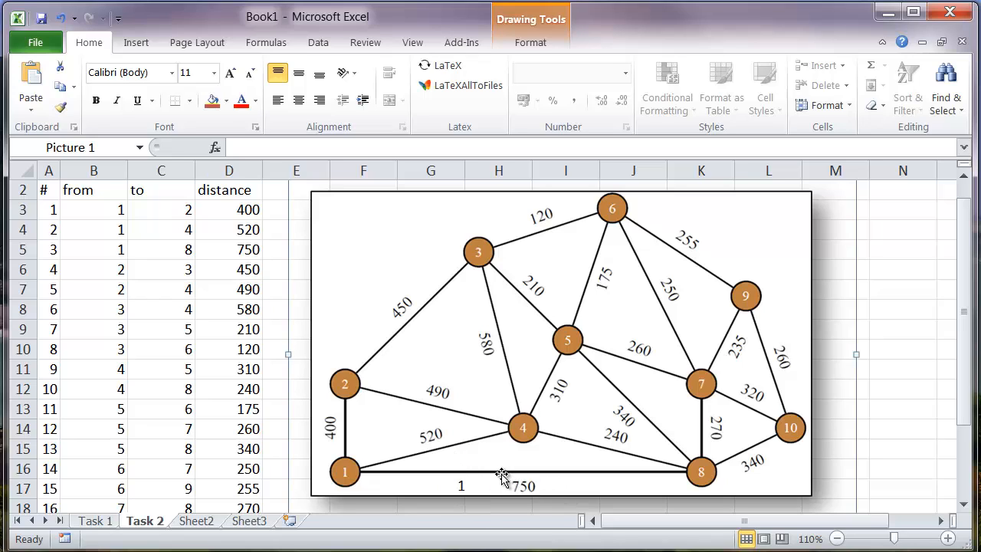
Copy the text box reading 1 onto the arc between nodes 1 and 4 and change the copy to 2
click(460, 485)
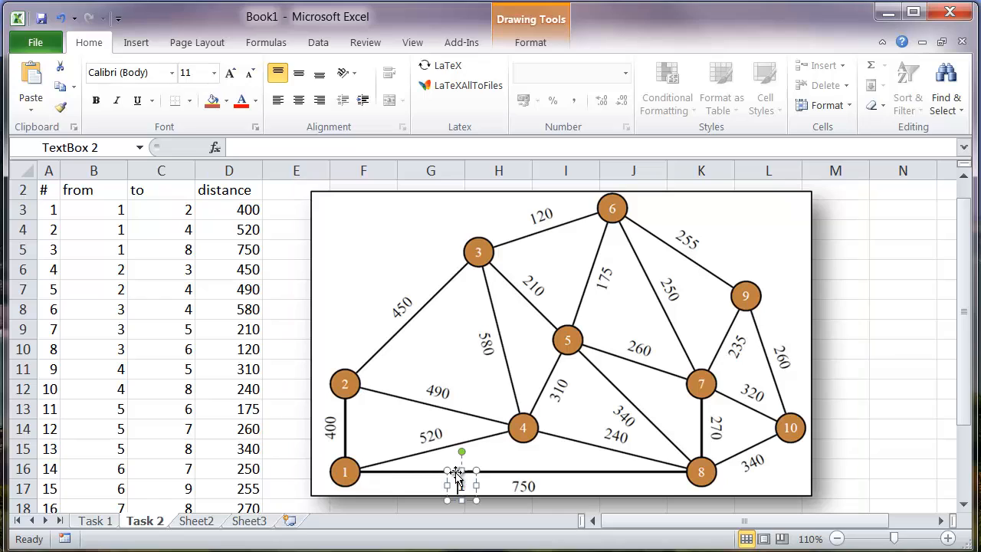
drag(457, 476, 400, 460)
double_click(406, 456)
text(2)
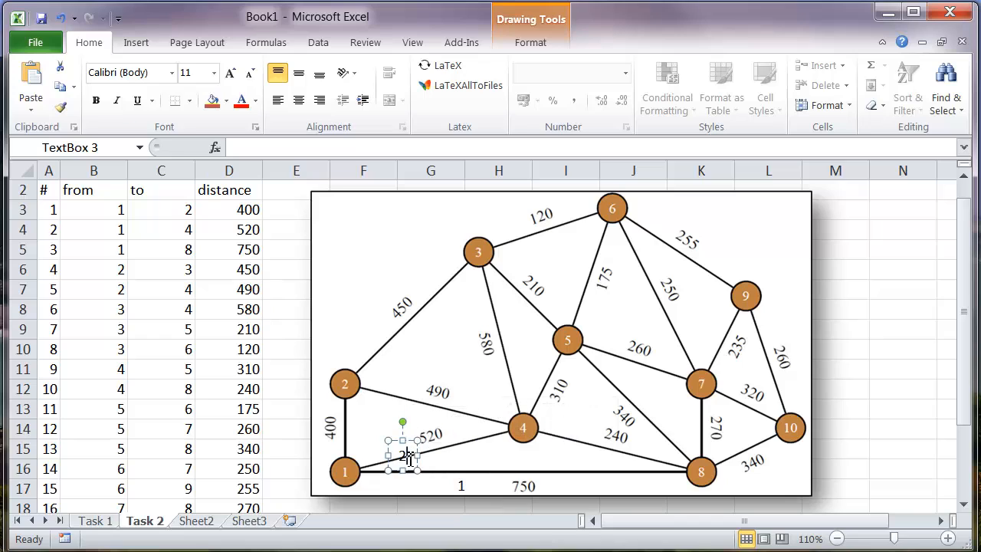
click(452, 460)
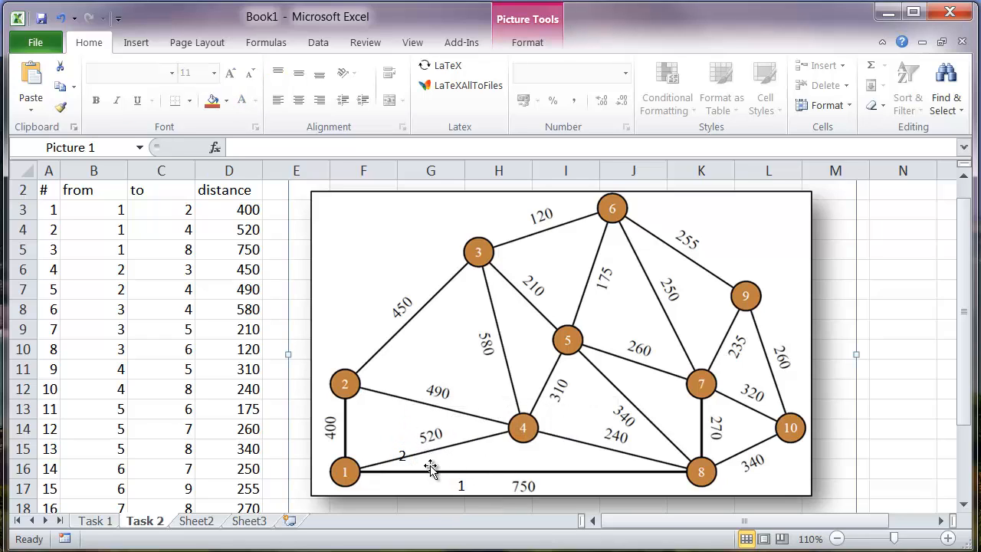
Move label 1 beside the arc between nodes 1 and 2, and copy label 2 onto the 1–8 arc as label 3
click(460, 485)
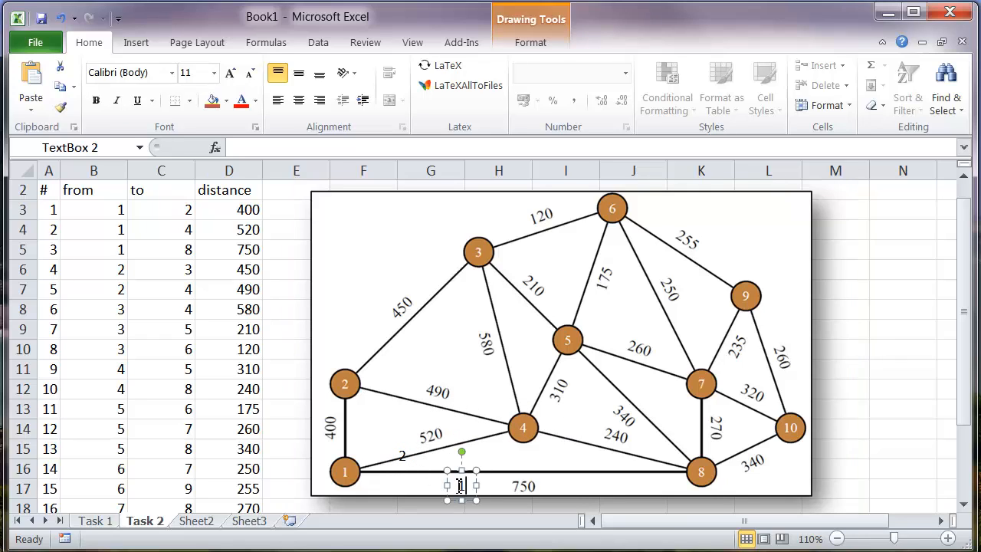
drag(447, 476, 344, 416)
click(403, 458)
drag(403, 454, 428, 470)
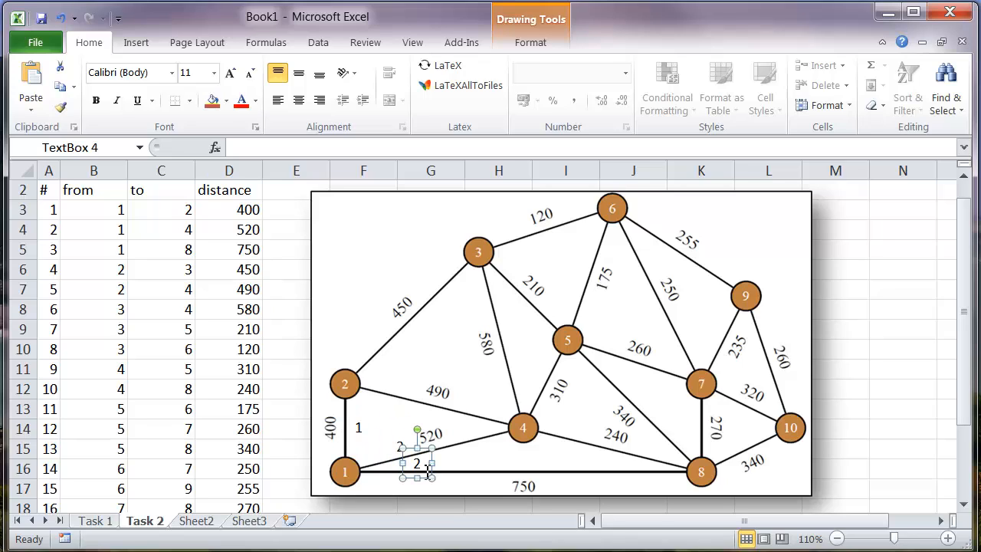
double_click(418, 465)
text(3)
drag(411, 454, 416, 465)
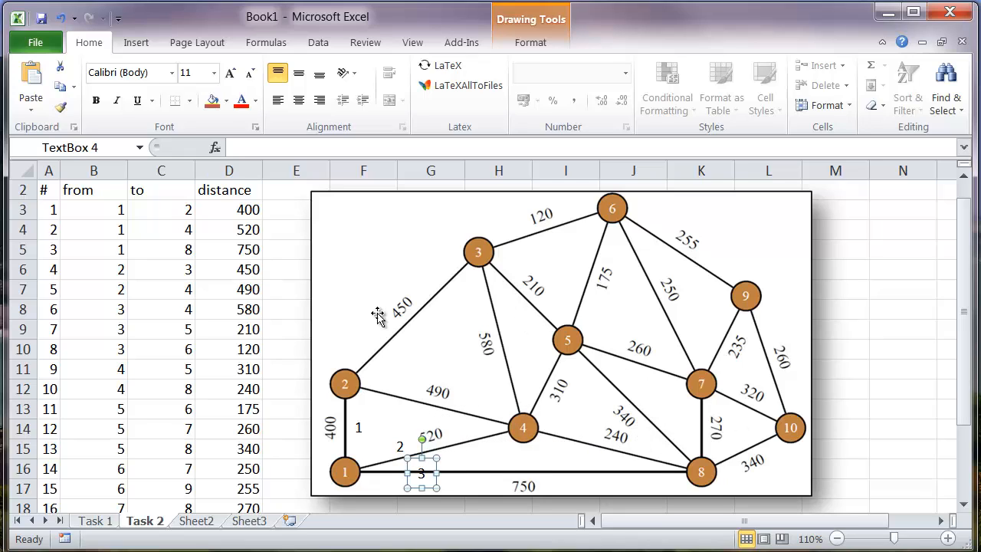
Delete the text box labels 1, 2 and 3 from the network diagram and select the first from node in B3
click(360, 432)
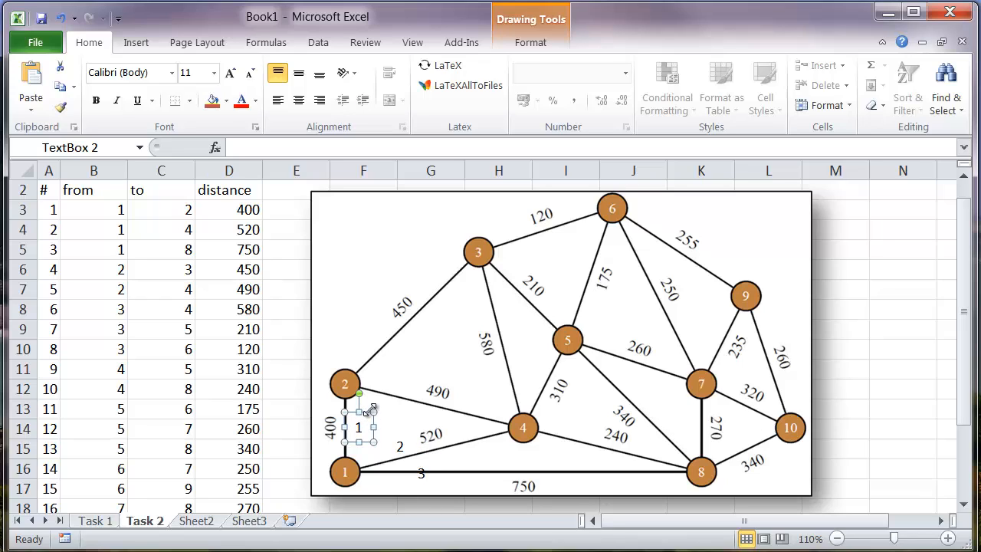
click(399, 444)
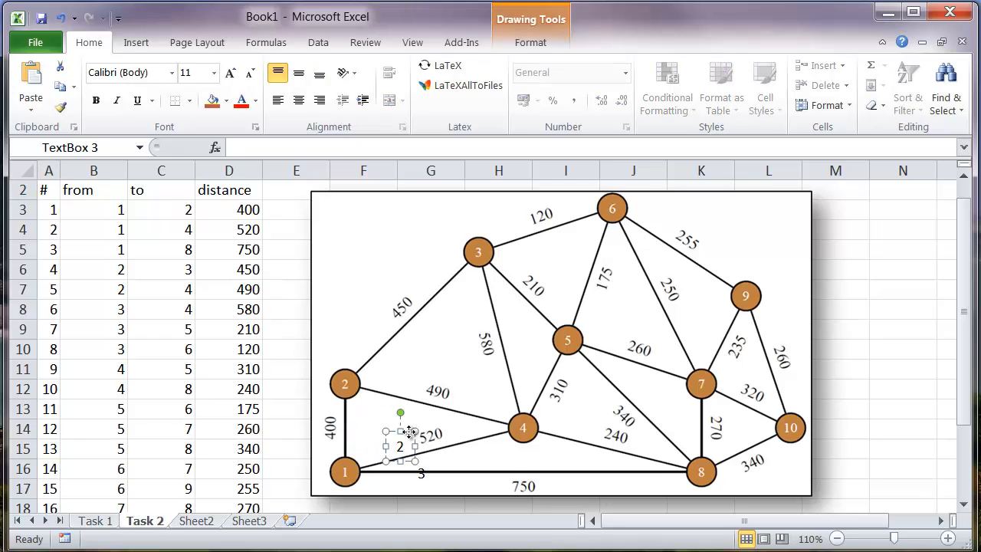
key(Delete)
click(421, 469)
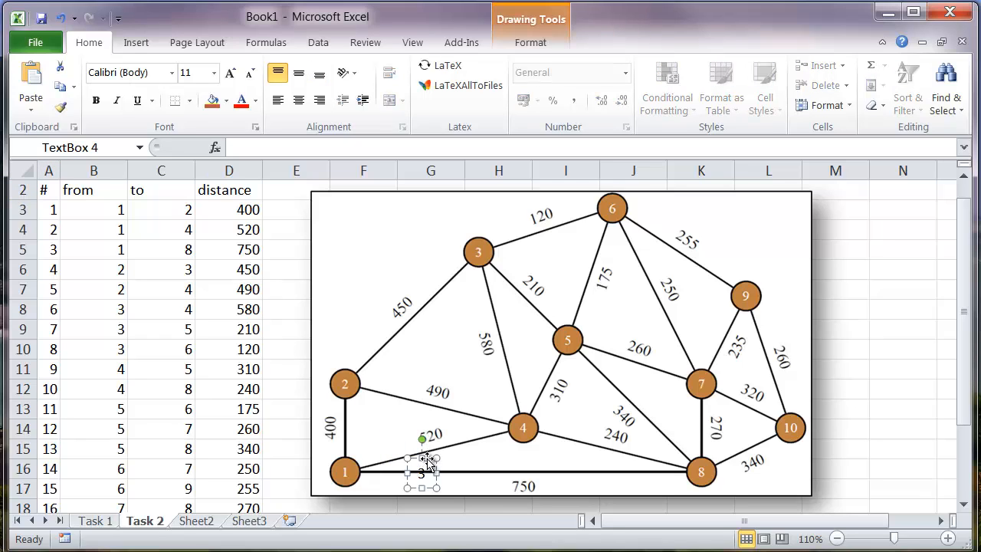
key(Delete)
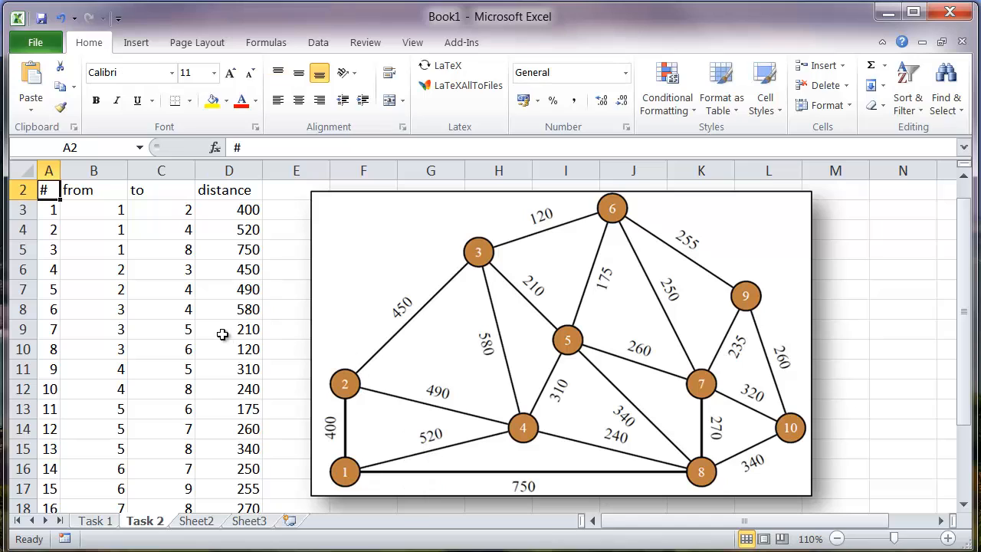
click(113, 213)
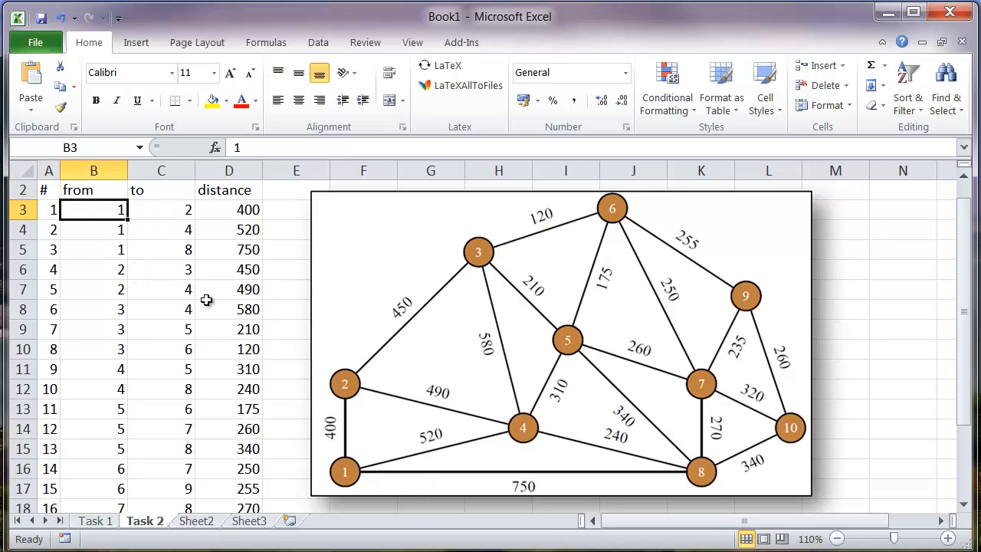
Go down the from column row by row, from B3 to the last arc, to check which nodes occur
key(ctrl+Down)
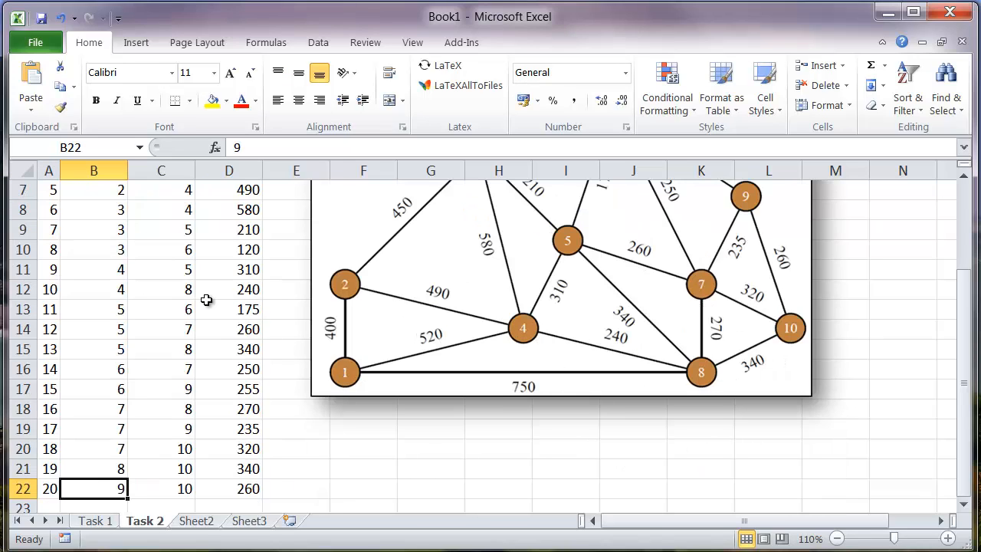
key(ctrl+Up)
key(Down)
key(Down)
key(Down)
key(Down)
key(Down)
key(Down)
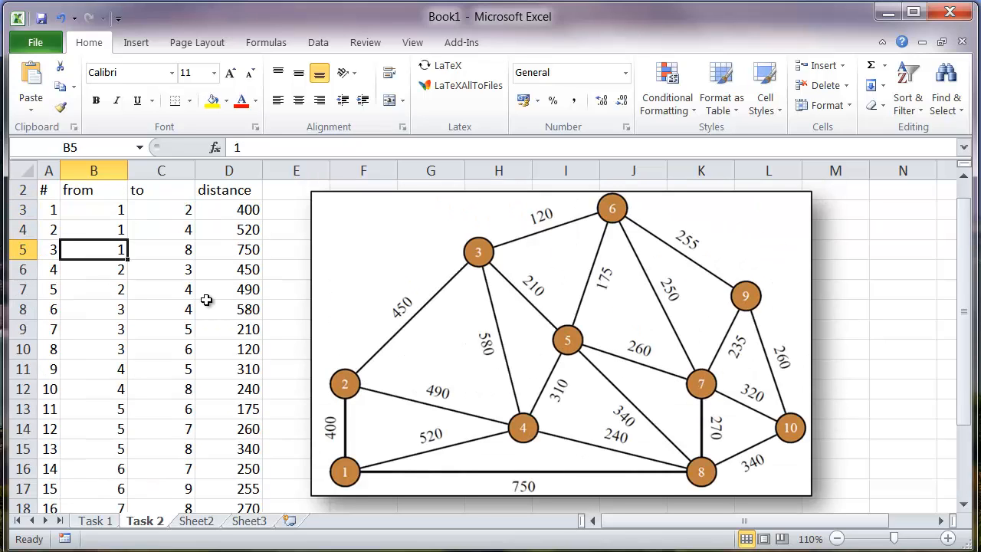
key(Down)
key(Down)
key(Down)
key(Down)
key(Down)
key(Down)
key(Down)
key(Down)
key(Down)
key(Down)
key(Down)
key(Down)
key(Down)
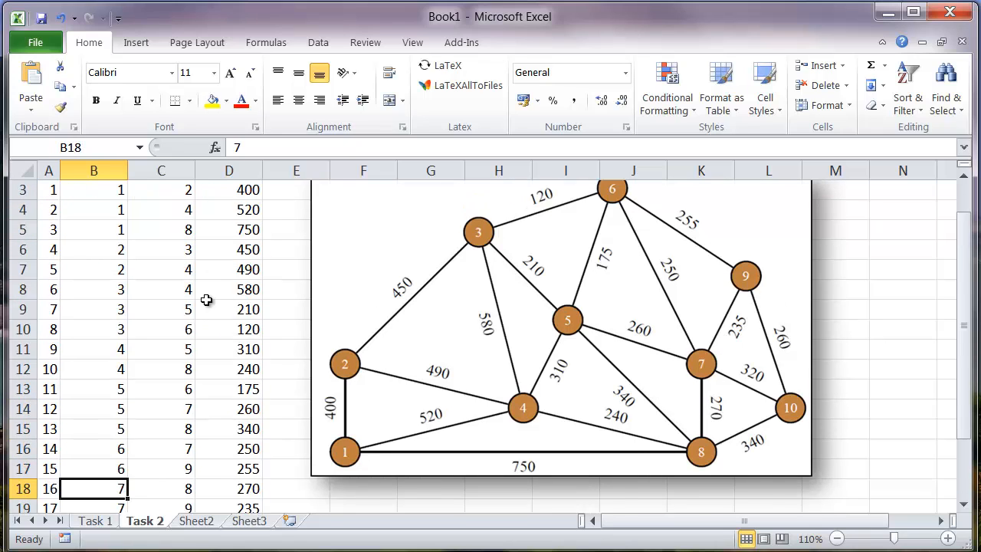
key(Down)
key(Down)
key(Down)
key(Up)
key(Up)
key(Right)
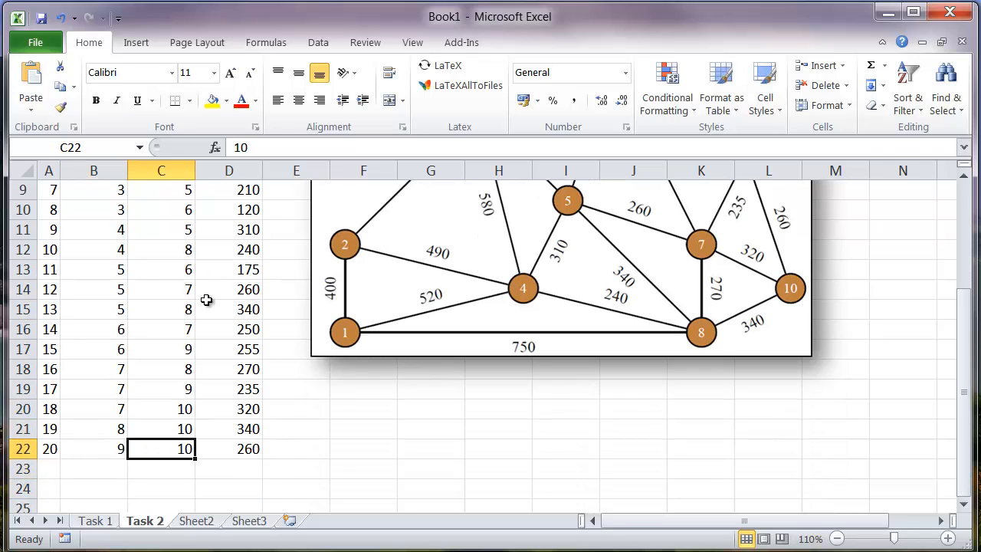
Review the arc numbers and the to column down to the last row to check the edge count and the remaining nodes
key(ctrl+Left)
key(ctrl+Up)
key(Up)
key(Down)
key(Right)
key(Down)
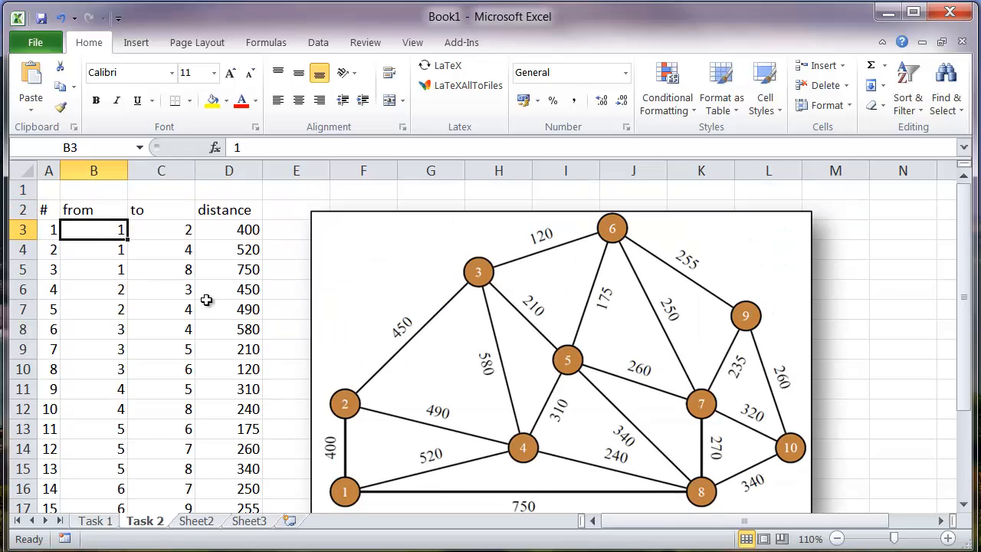
key(Left)
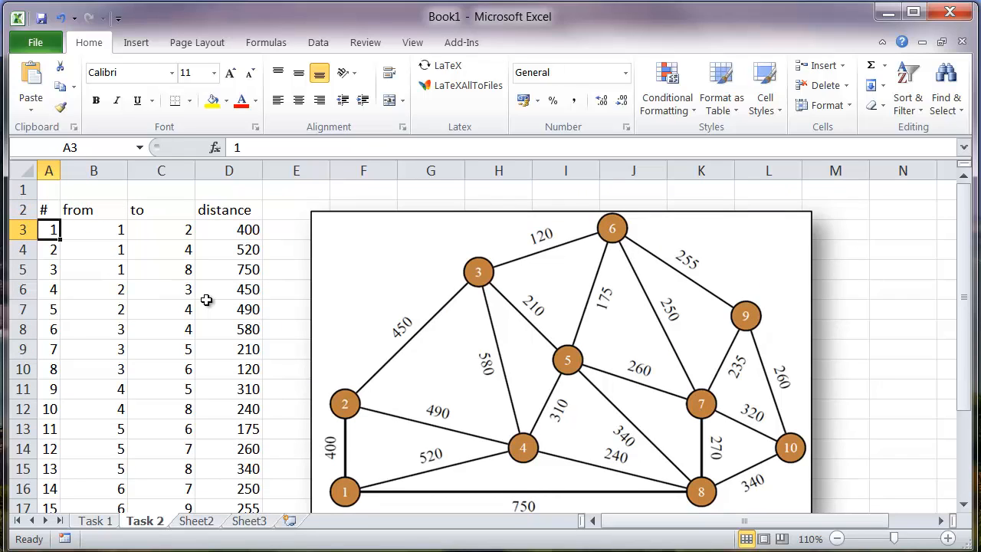
key(Right)
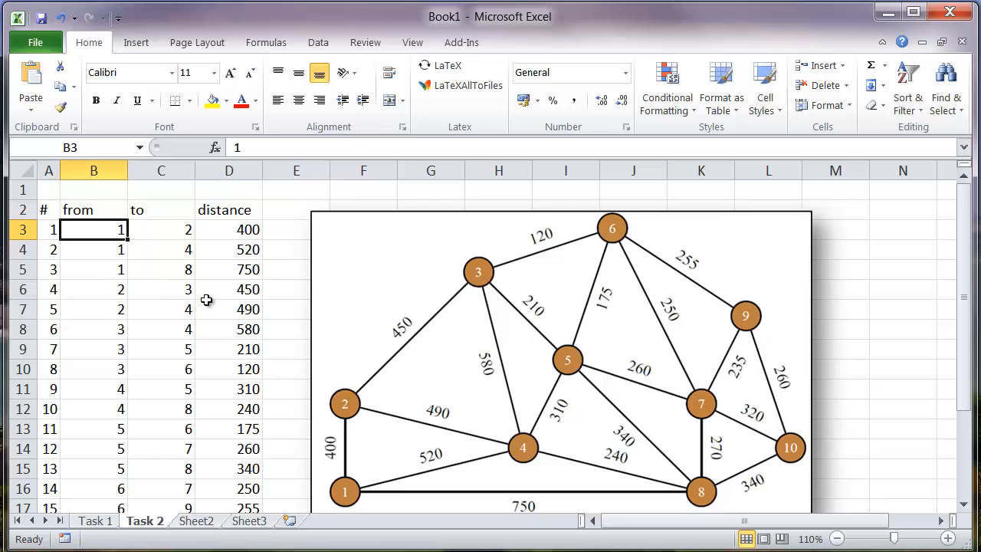
scroll(186, 352, down, 2)
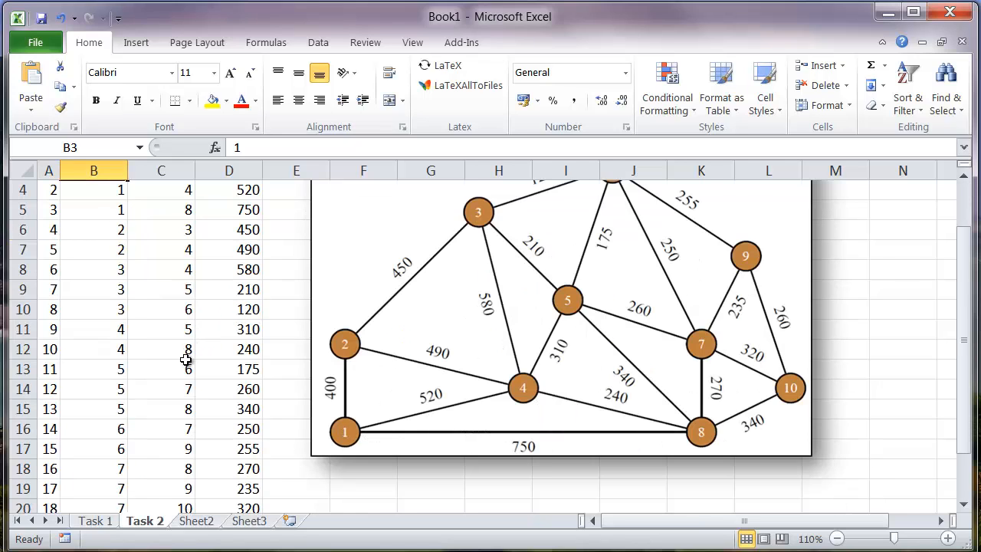
click(172, 464)
scroll(258, 426, up, 2)
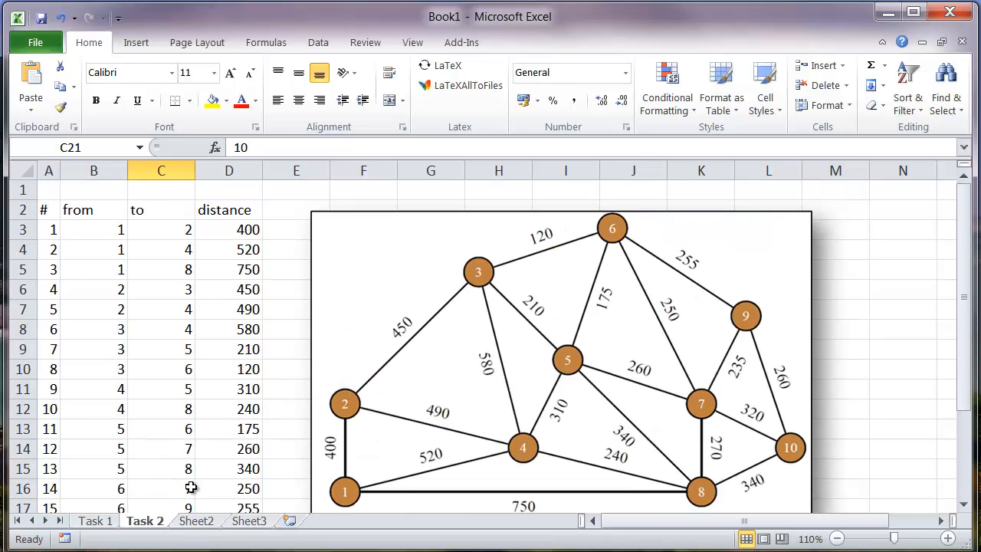
scroll(173, 406, down, 4)
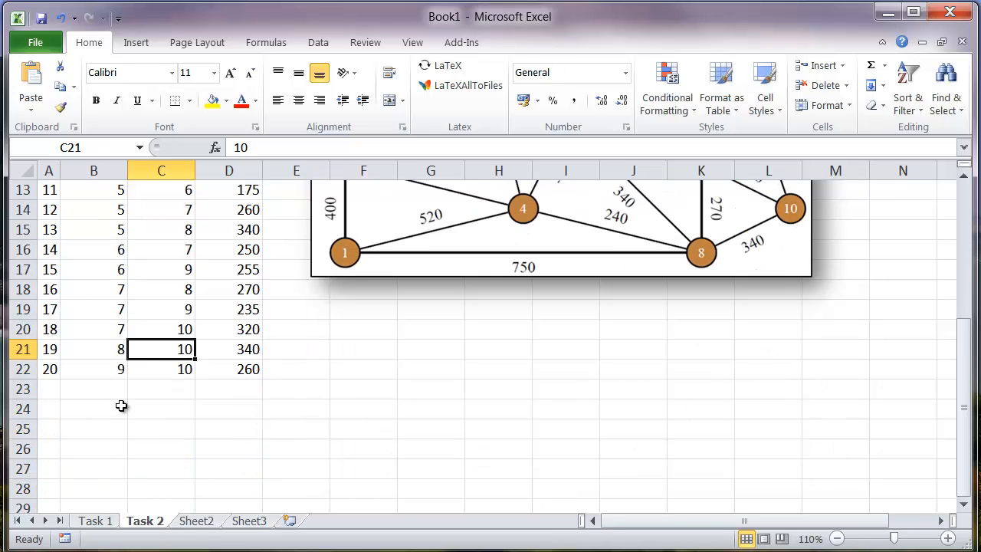
click(50, 389)
scroll(142, 495, up, 4)
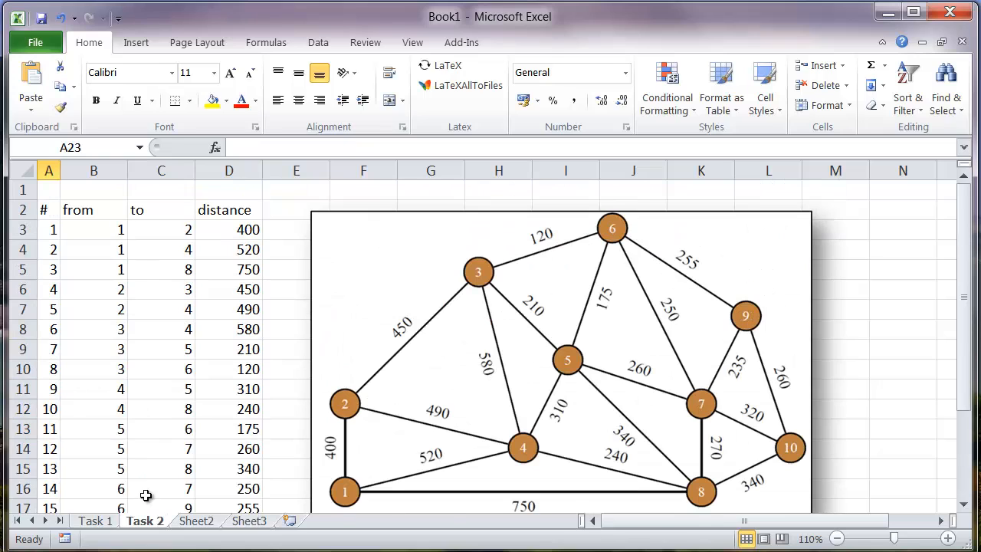
scroll(122, 498, down, 2)
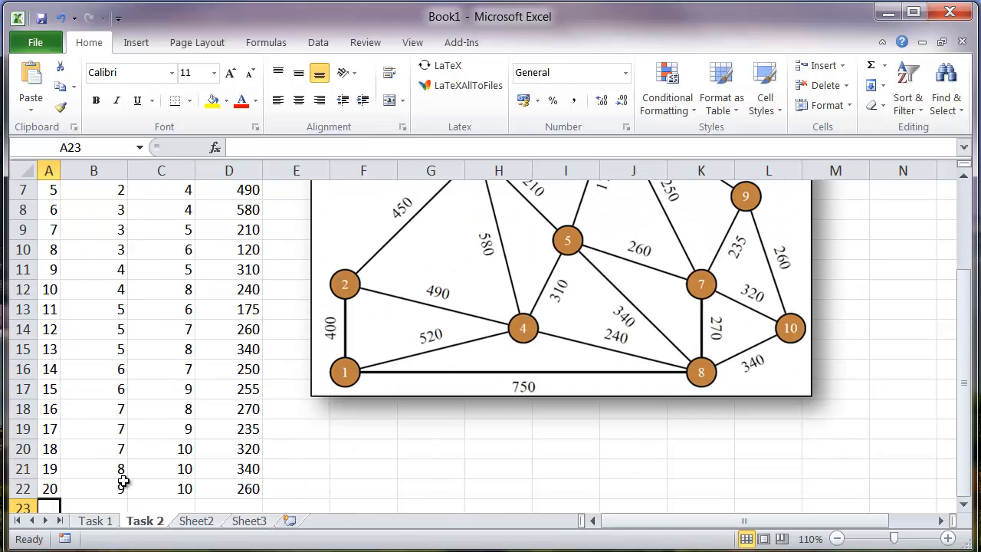
scroll(132, 331, up, 2)
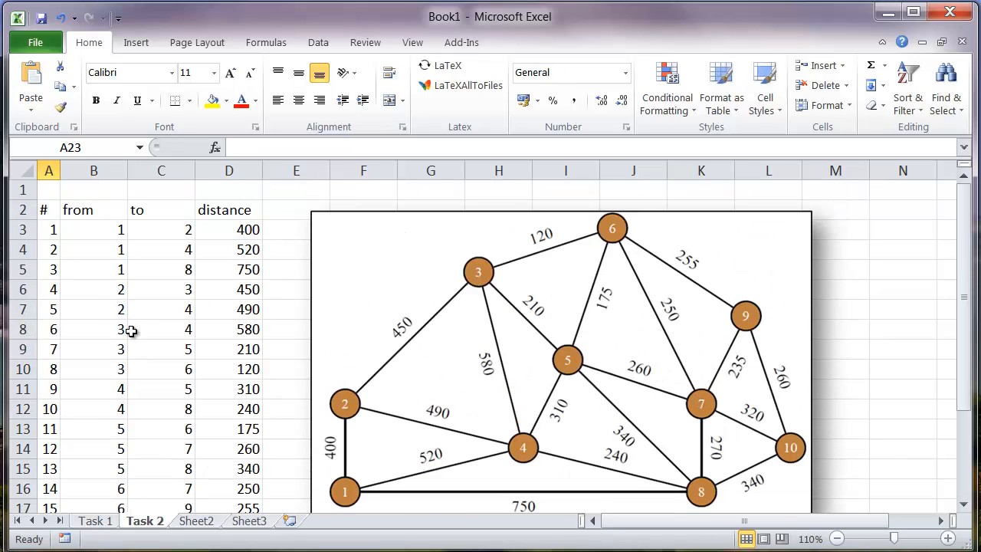
Fill the arc number column A2:A22, including its # header, with dark olive green
click(49, 213)
drag(66, 215, 51, 490)
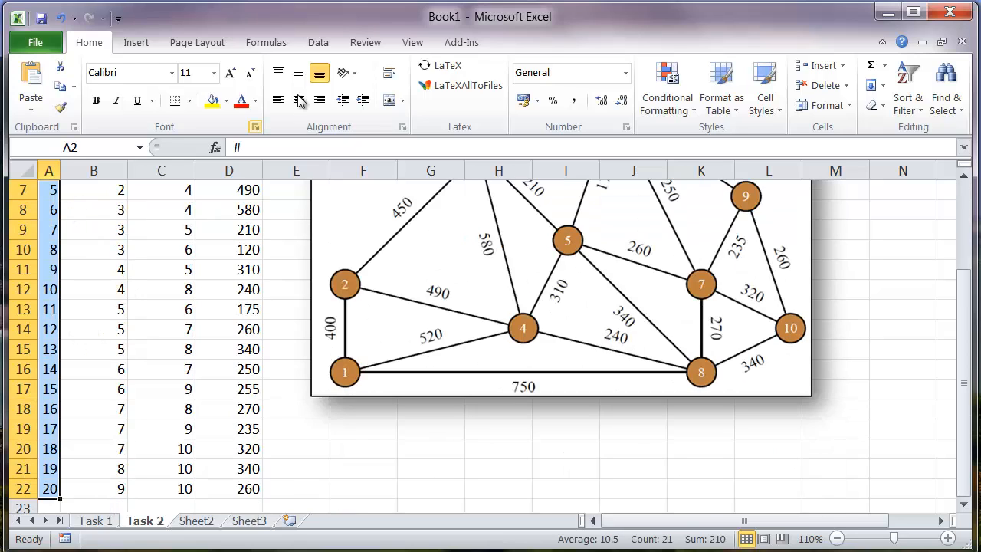
click(227, 101)
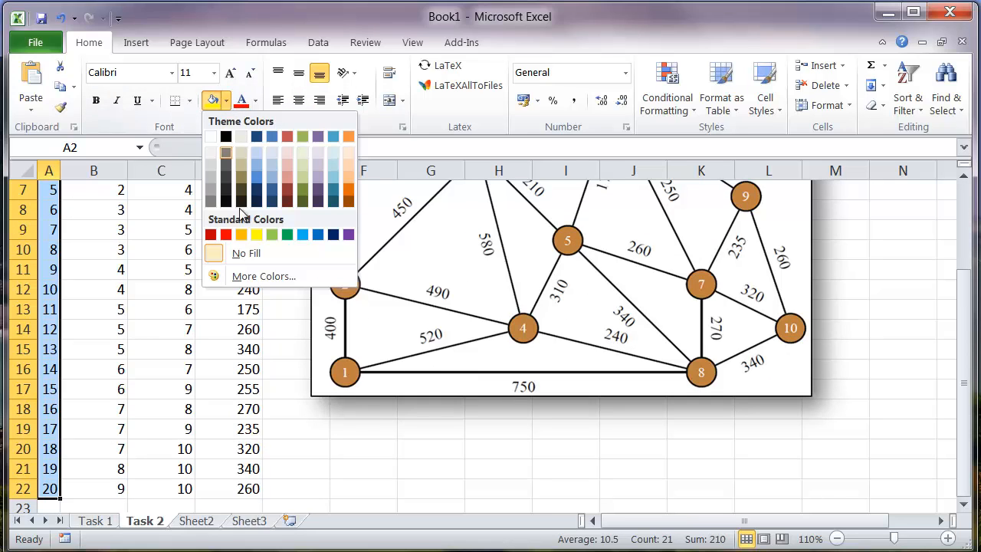
click(306, 199)
scroll(159, 327, up, 2)
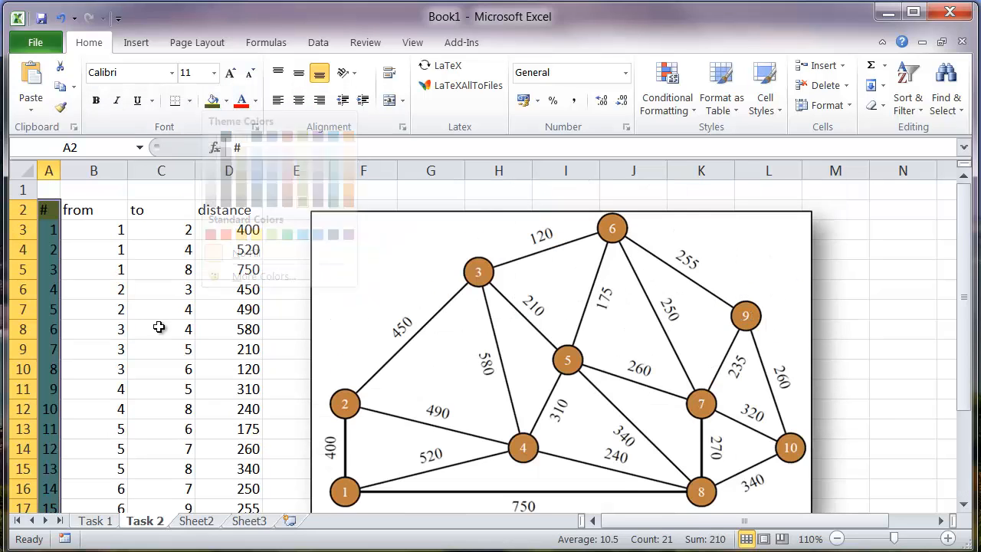
Fill the from nodes in B3:B22 with the same dark olive green
click(114, 234)
scroll(140, 319, down, 2)
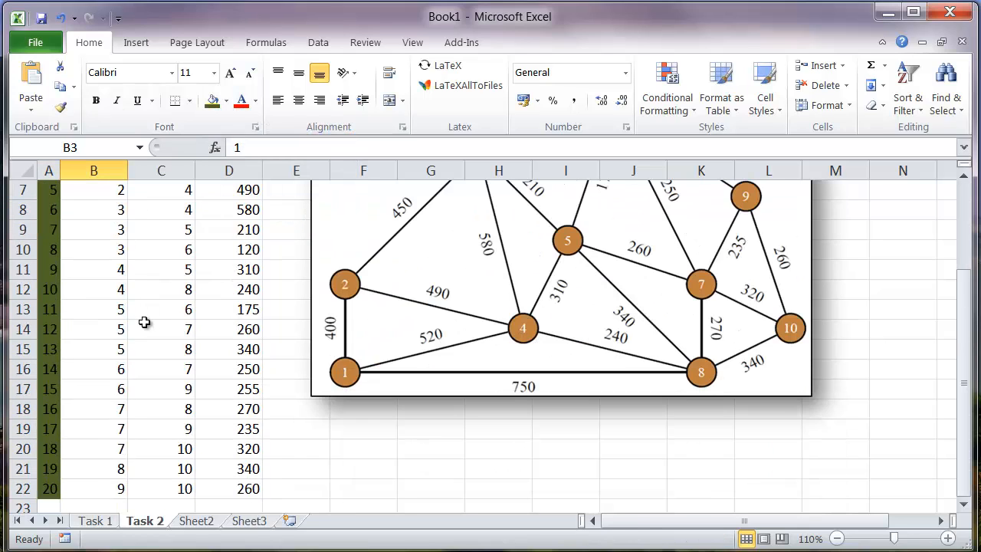
shift+click(113, 485)
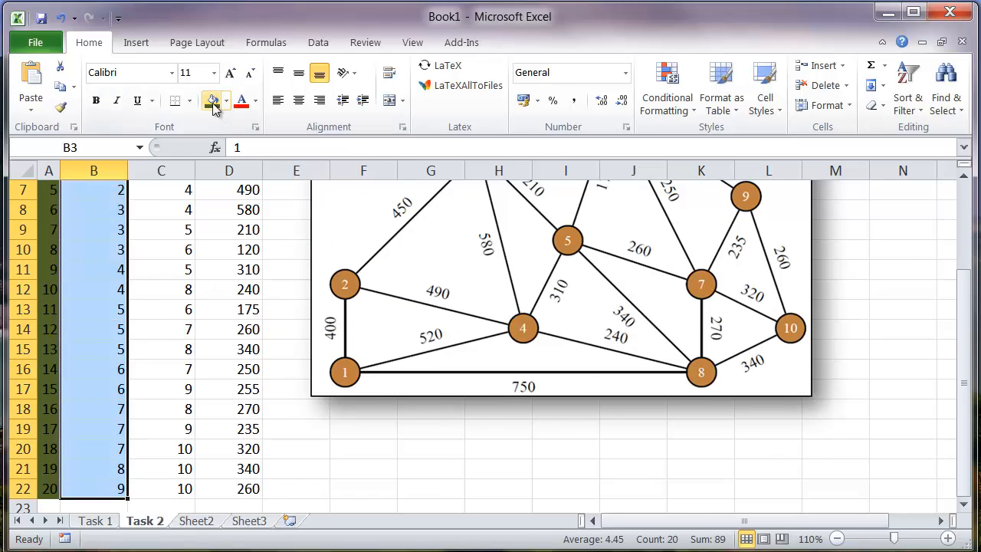
click(213, 100)
scroll(173, 378, up, 2)
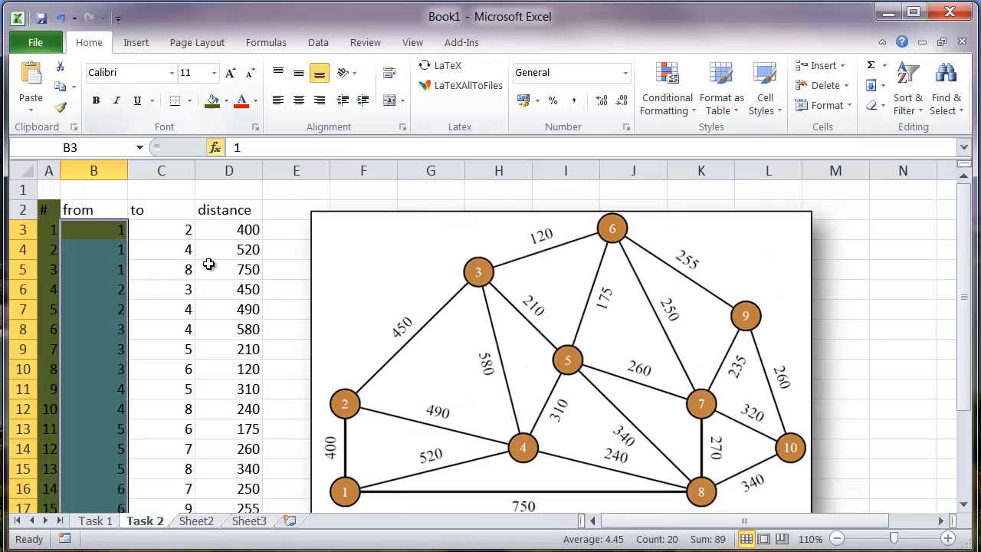
click(176, 450)
scroll(182, 490, down, 2)
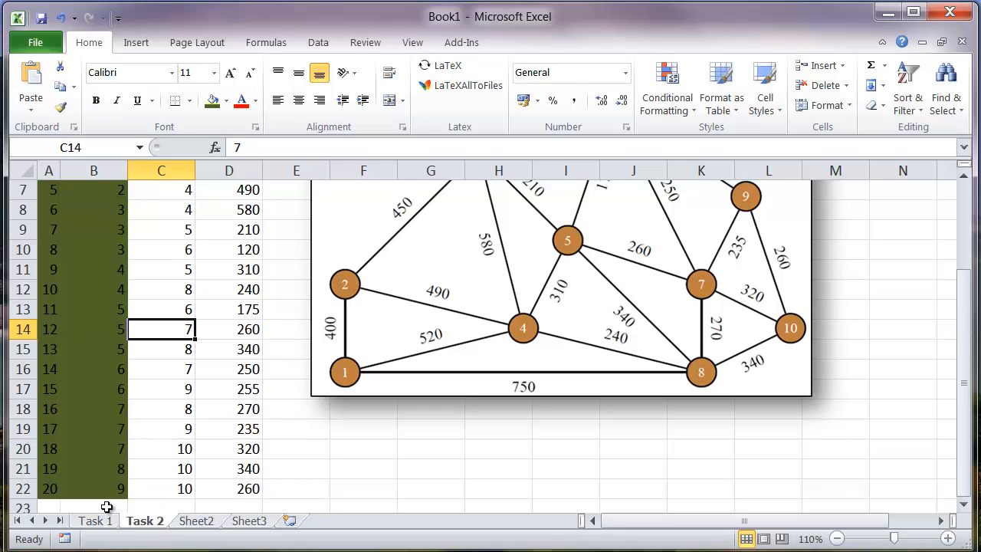
scroll(107, 507, down, 1)
click(76, 452)
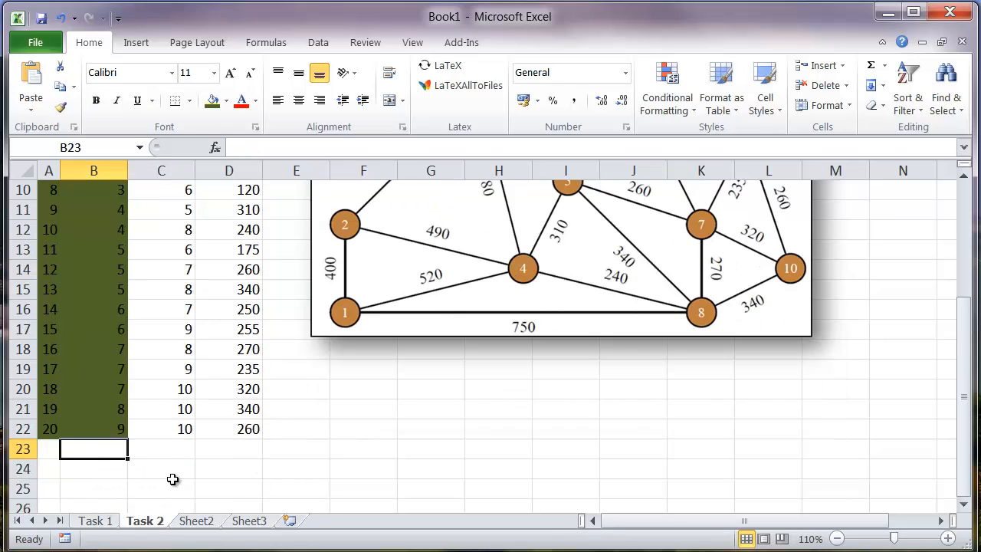
Duplicate the Task 2 sheet right after the original and rename the copy Task 3
drag(148, 523, 193, 524)
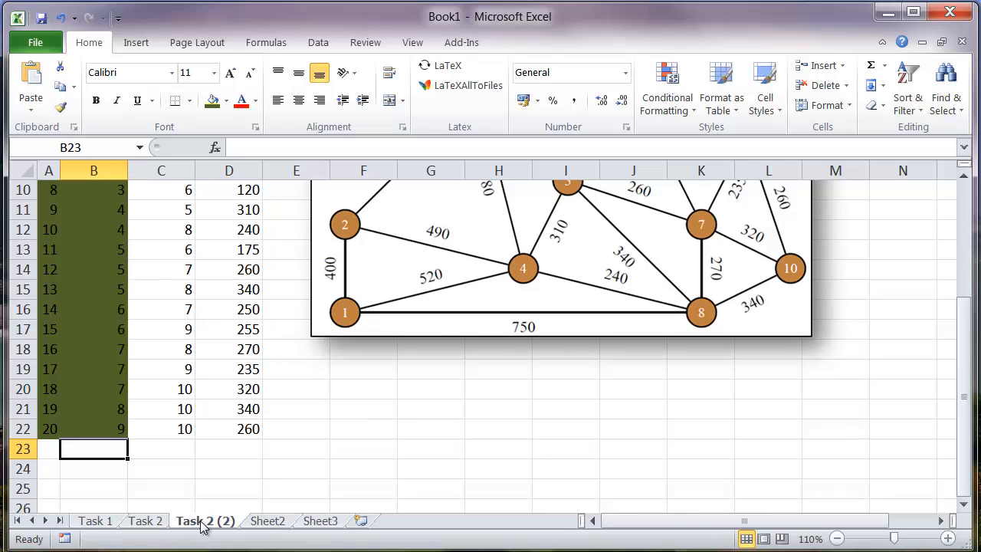
double_click(206, 523)
drag(207, 524, 241, 529)
text(3)
click(269, 488)
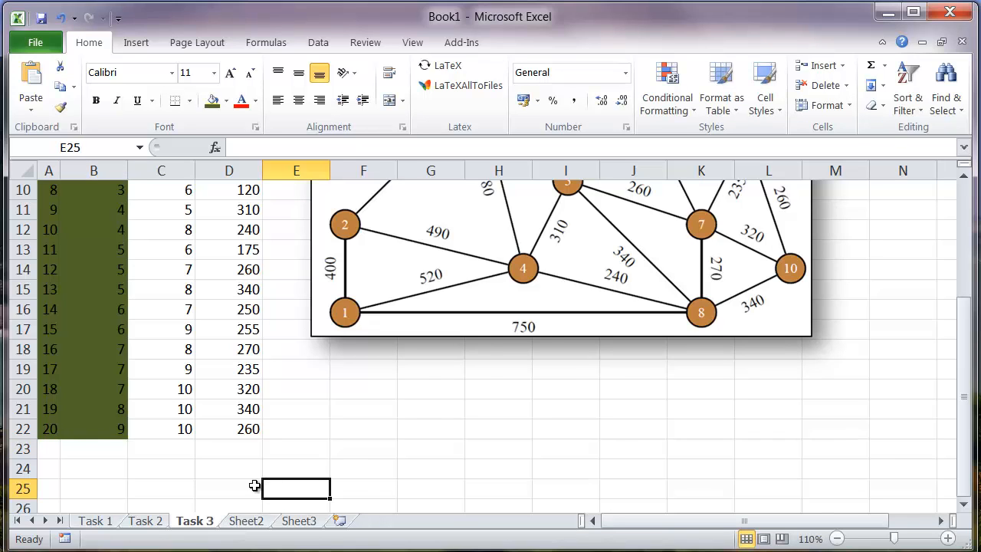
scroll(174, 389, up, 3)
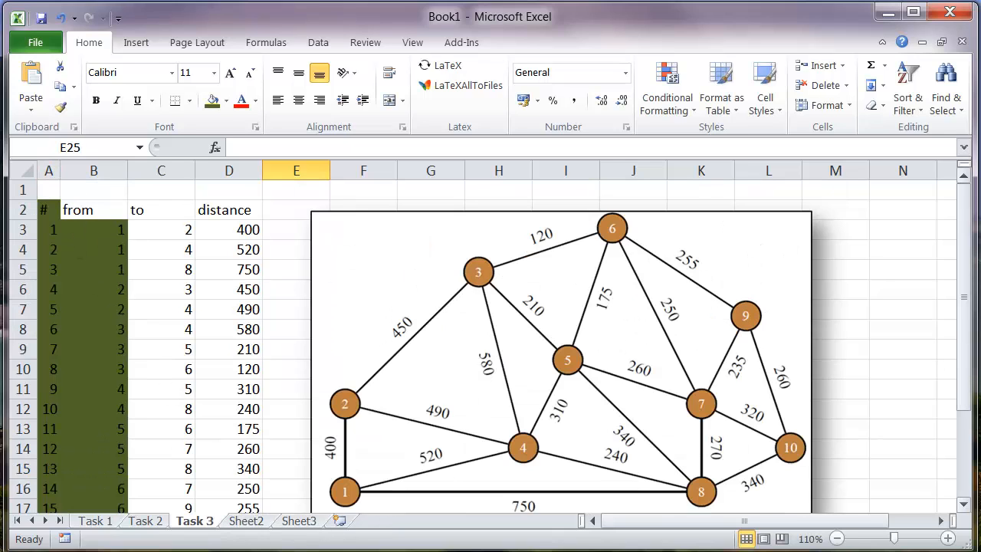
Consult the task list in Lab 4.pdf in Adobe Reader, return to Excel and shift the network diagram slightly away from the arc table
key(alt+Tab)
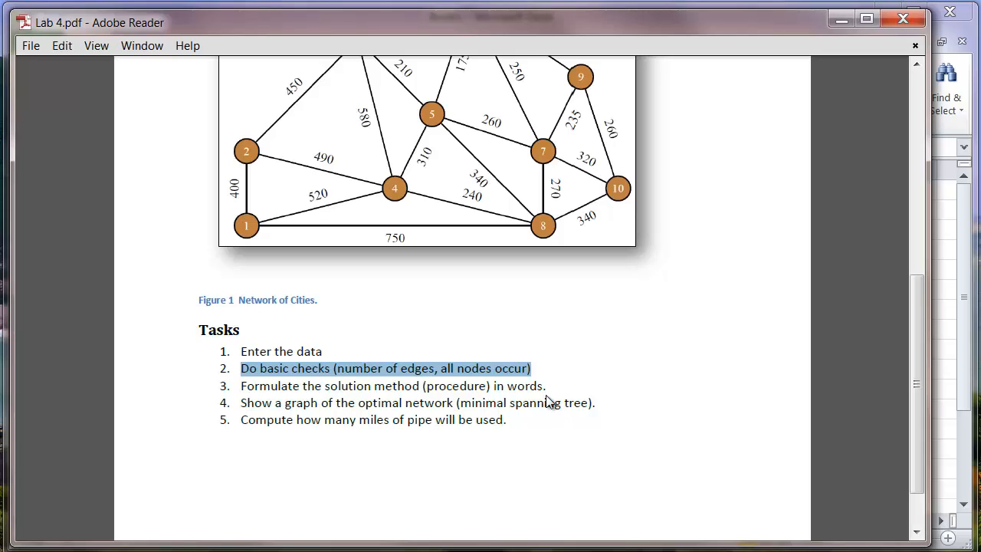
click(841, 25)
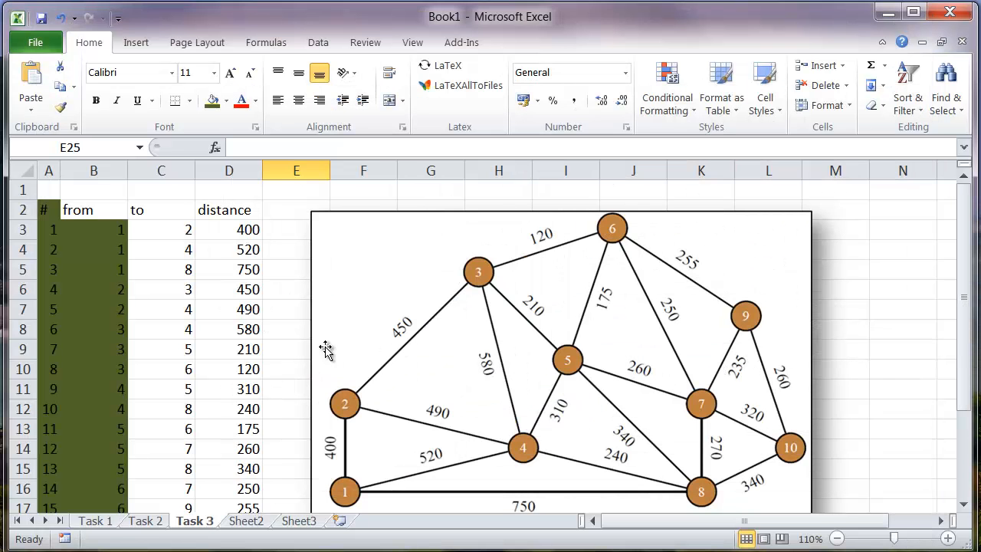
drag(425, 273, 467, 273)
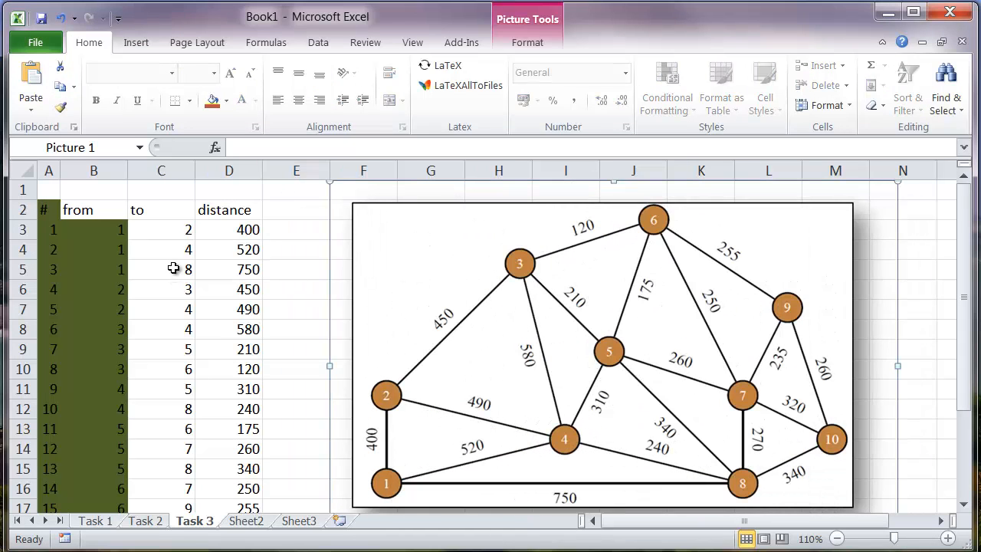
click(166, 232)
click(88, 216)
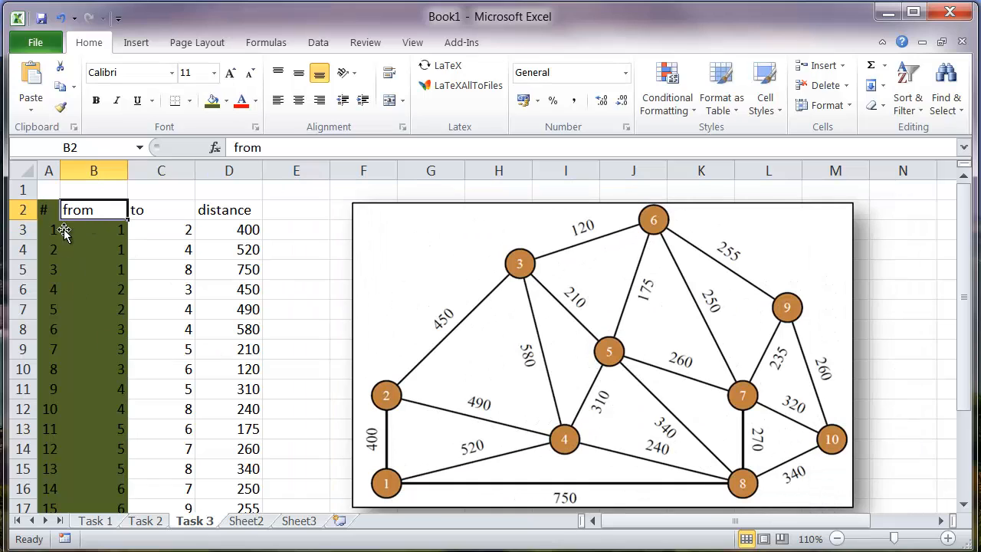
Remove the fill colour from columns A and B on the Task 3 sheet
drag(48, 167, 80, 167)
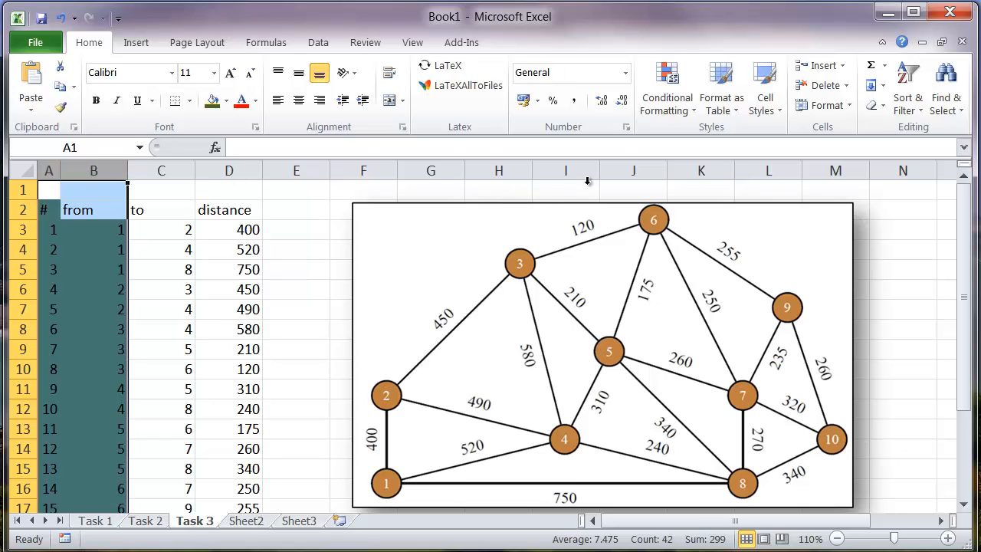
click(226, 102)
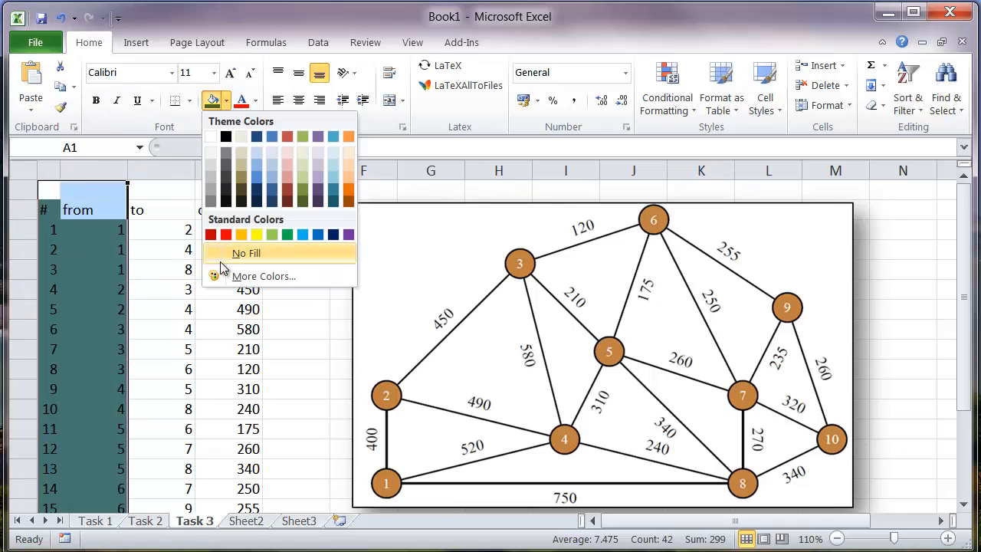
click(243, 253)
click(178, 314)
Format the arc data A2:D22 as a table with headers, using the light style with a solid blue header row
drag(39, 210, 213, 220)
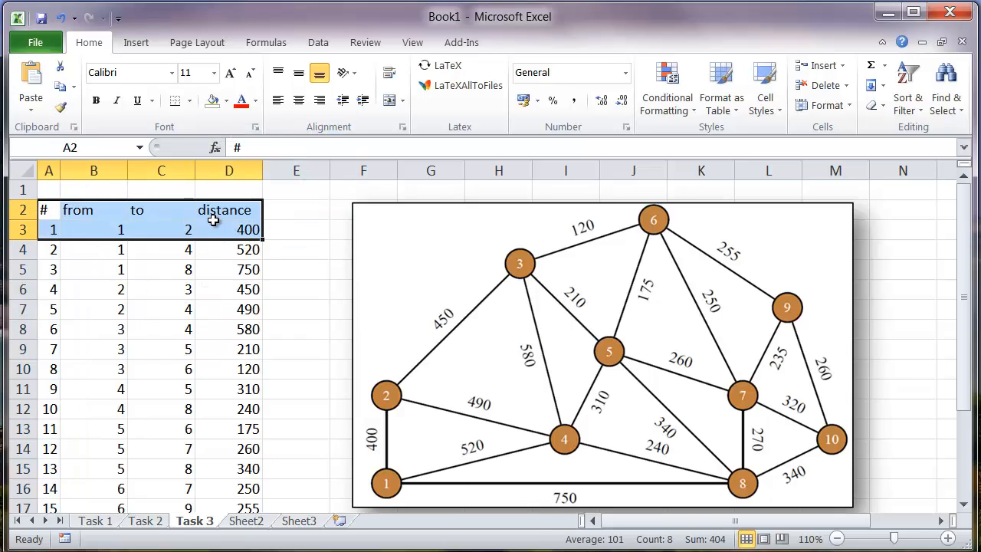
key(ctrl+shift+Down)
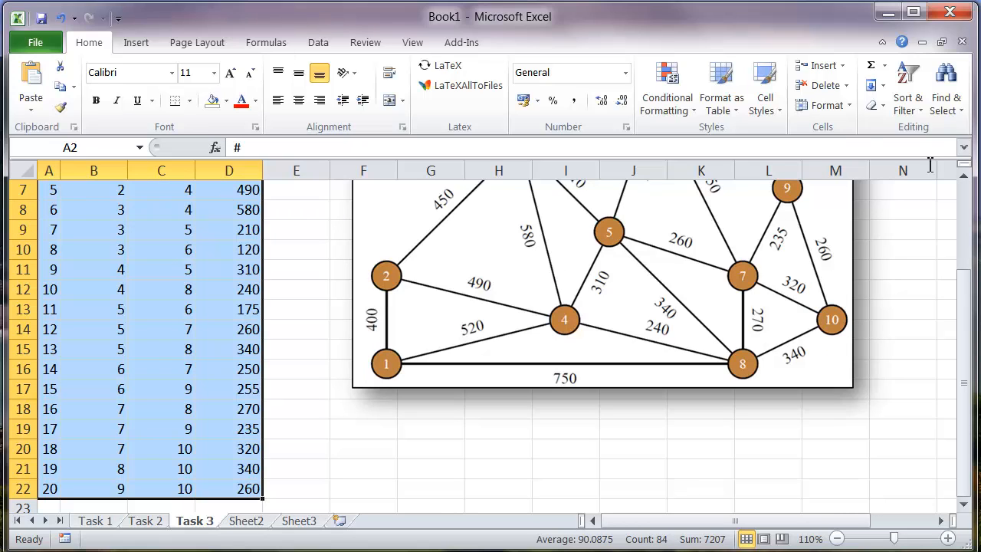
click(730, 110)
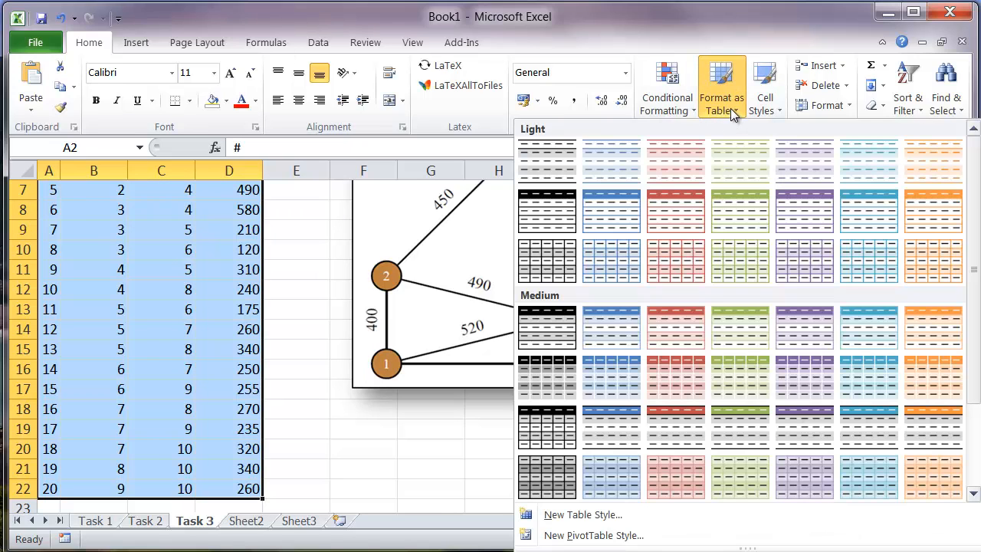
click(601, 205)
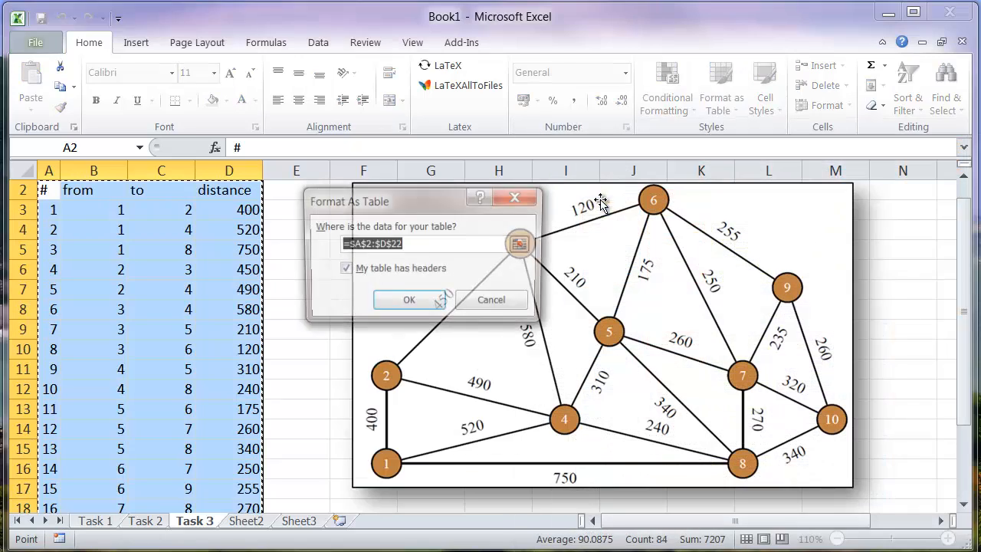
click(393, 302)
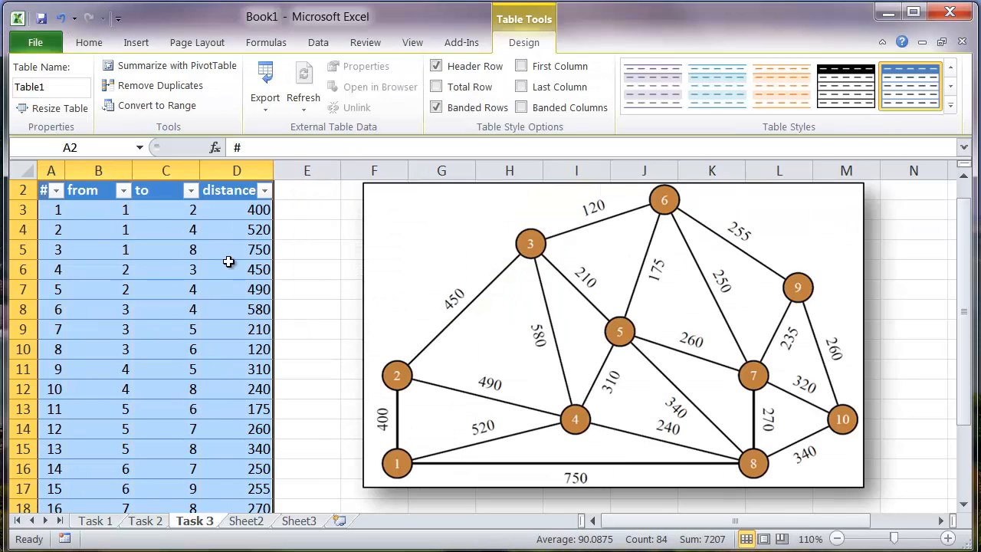
Sort the arc table by distance from smallest to largest
click(115, 253)
scroll(179, 296, up, 1)
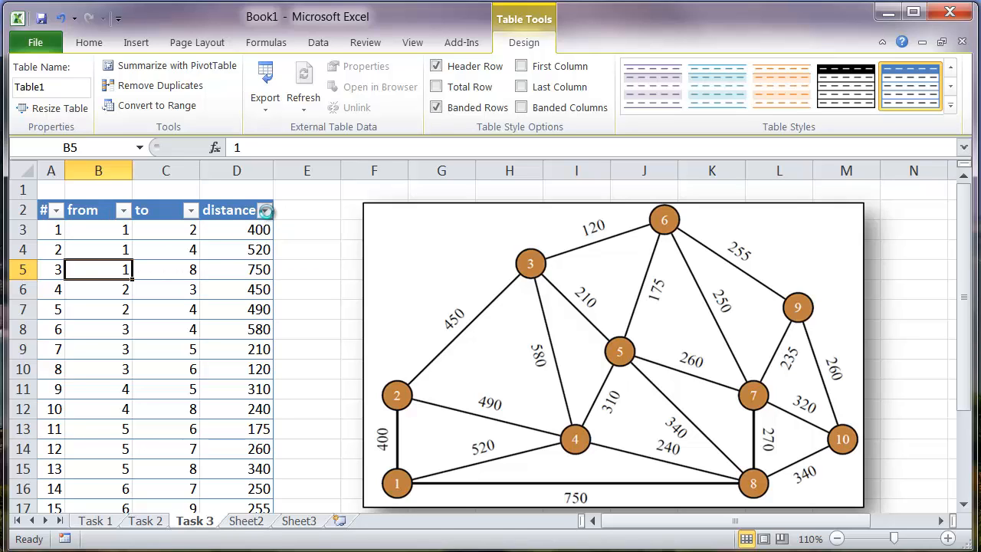
click(265, 212)
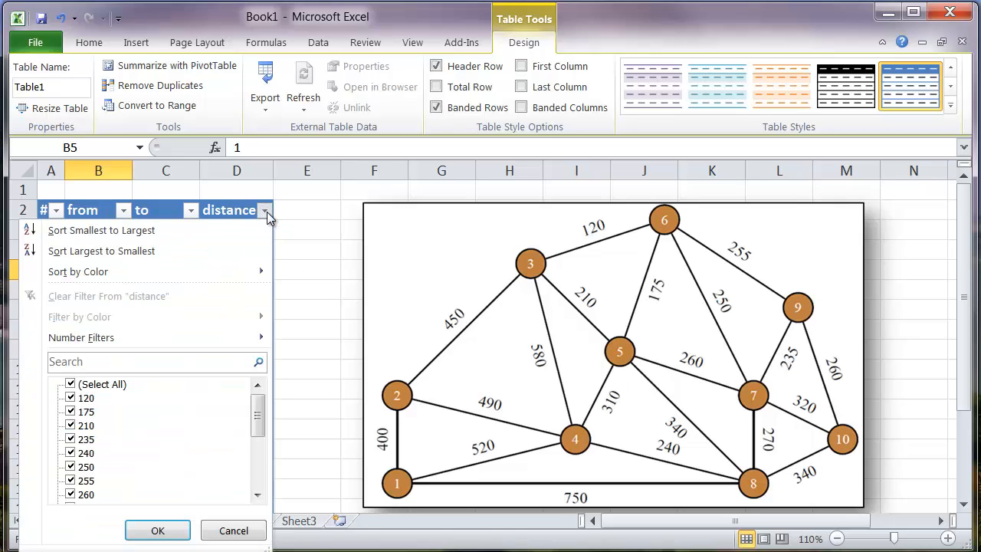
click(133, 233)
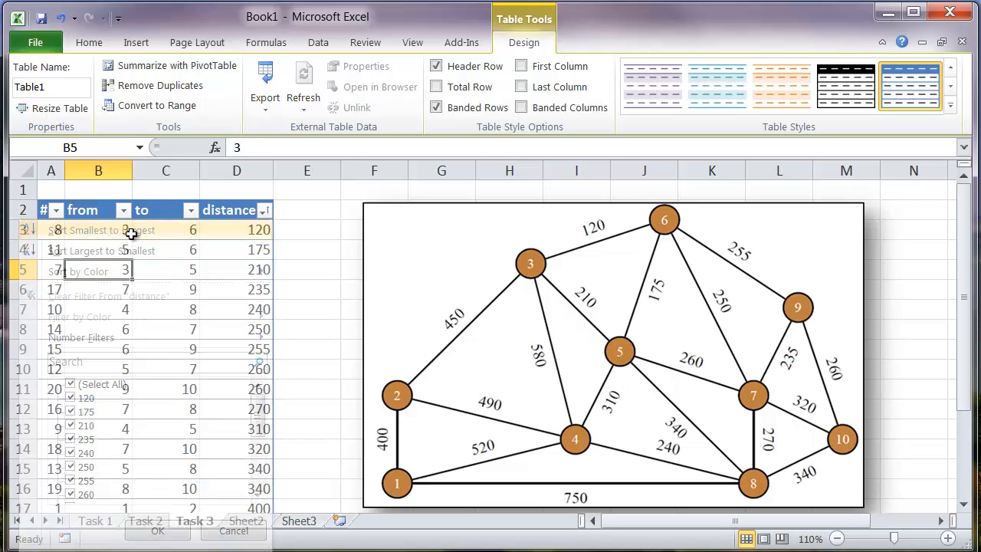
Examine the first row of the sorted arc table and the ascending distances below it
click(239, 236)
click(52, 231)
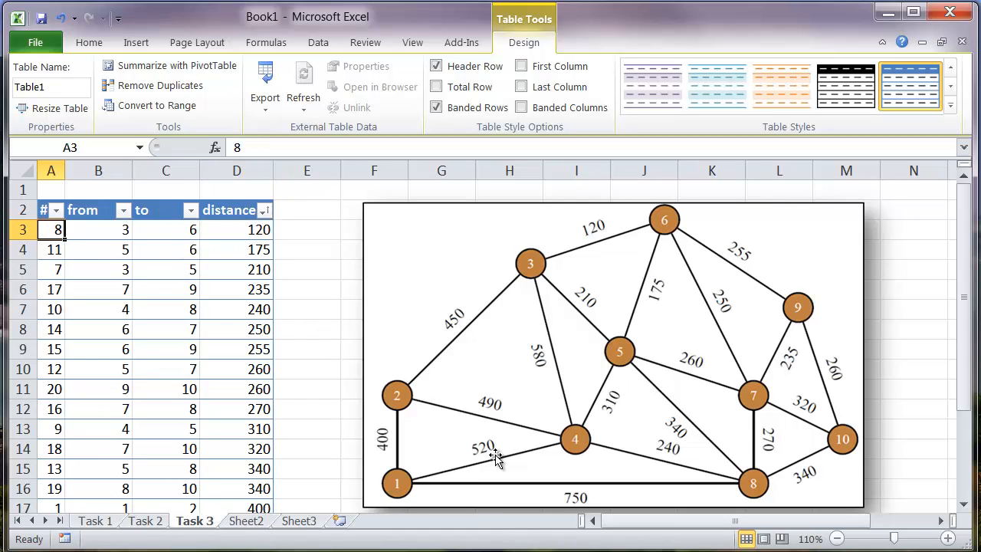
key(shift+Right)
key(shift+Right)
key(shift+Right)
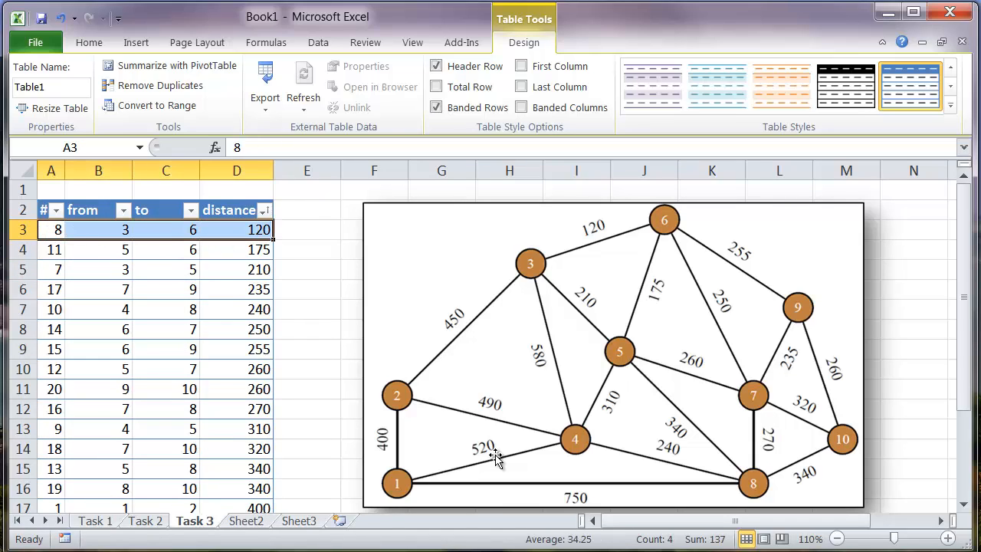
key(Right)
key(Right)
key(Right)
key(Right)
key(Left)
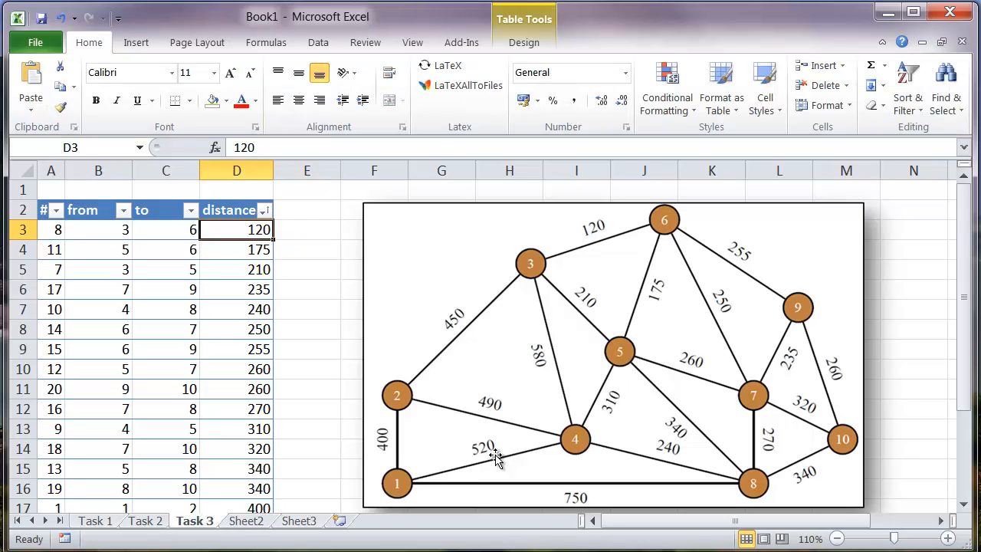
key(shift+Down)
key(shift+Down)
key(shift+Down)
key(shift+Down)
key(shift+Down)
key(shift+Down)
key(shift+Down)
key(shift+Down)
key(shift+Down)
key(shift+Down)
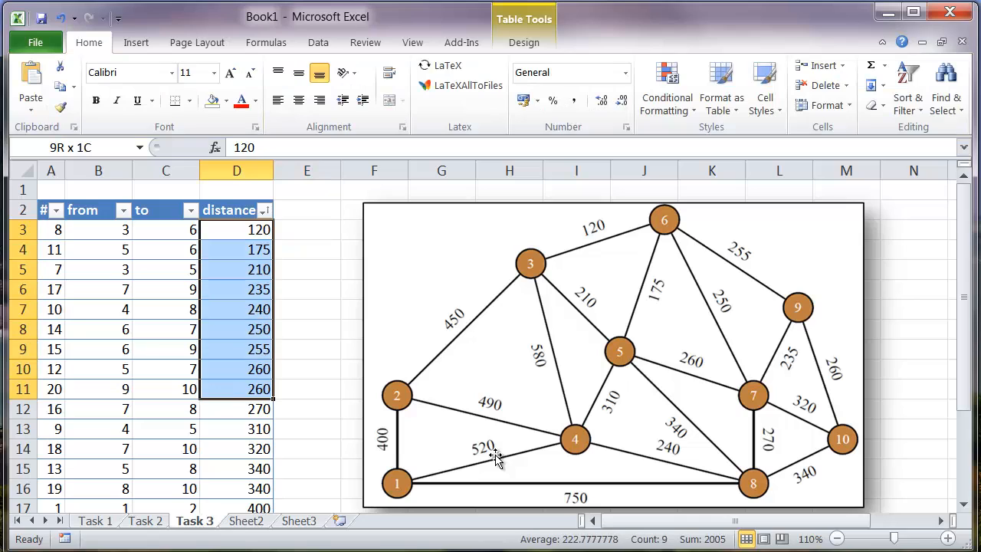
key(shift+Down)
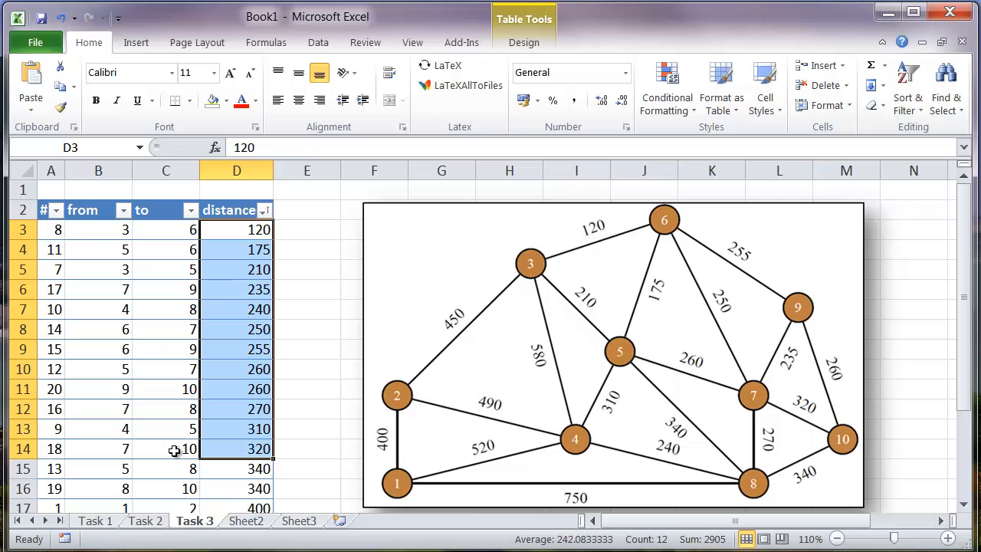
click(251, 232)
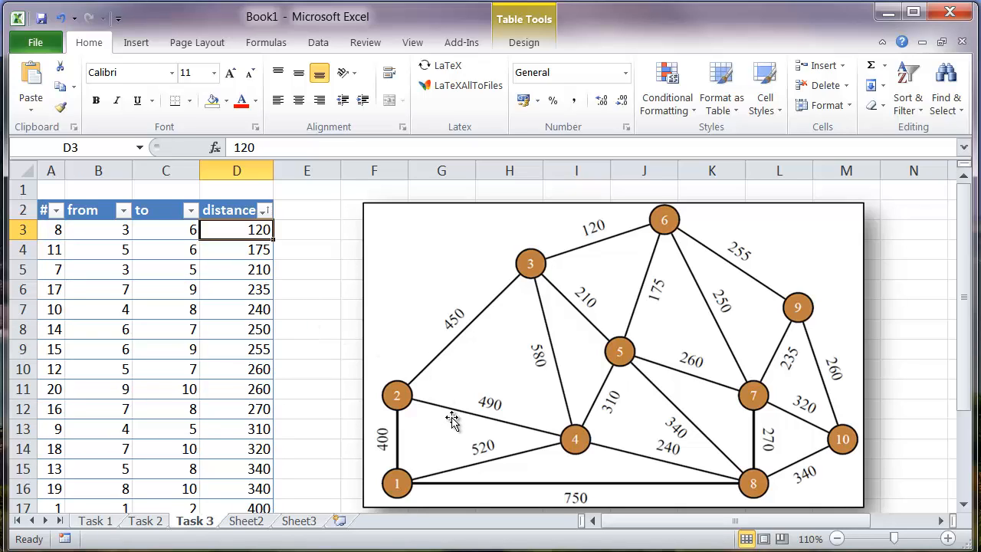
drag(89, 232, 140, 229)
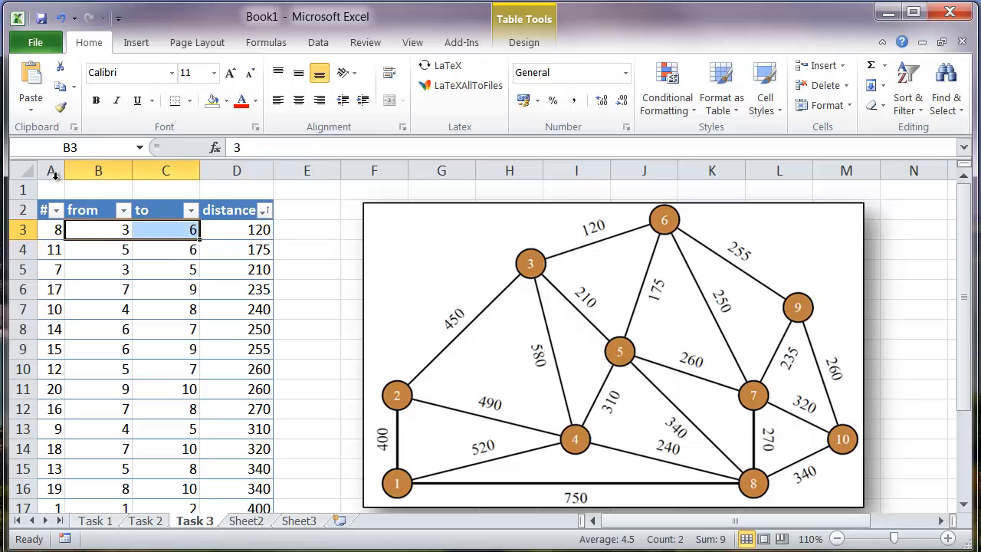
Change the font colour of the arc numbers in A3:A22 to a light grey
click(53, 169)
right_click(56, 177)
click(51, 230)
click(51, 230)
key(ctrl+shift+Down)
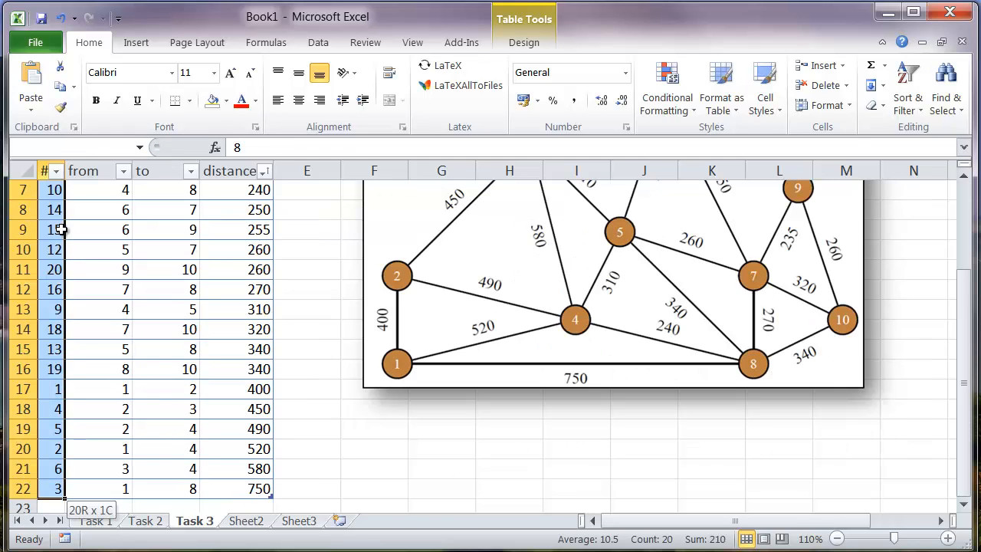
click(255, 101)
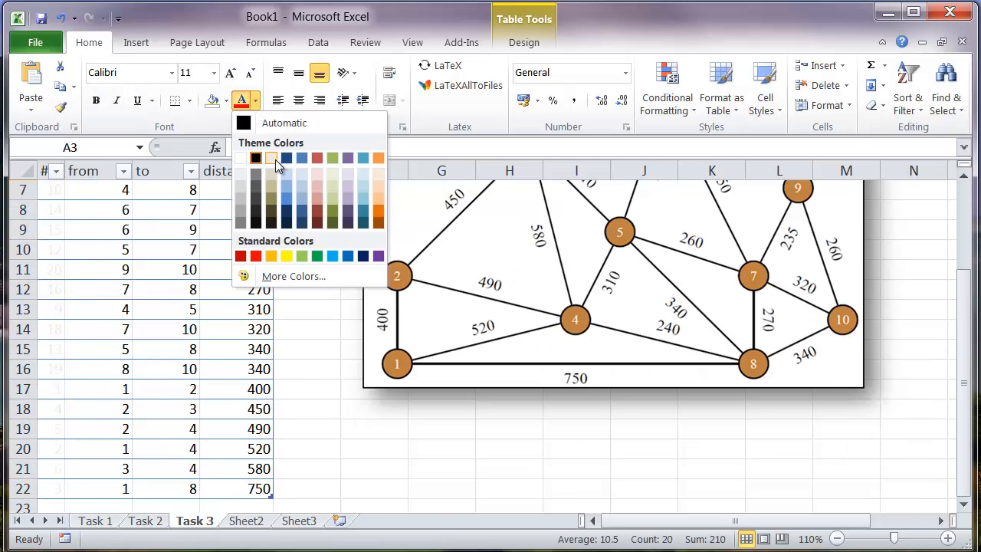
scroll(240, 188, up, 2)
click(240, 188)
click(164, 251)
click(121, 228)
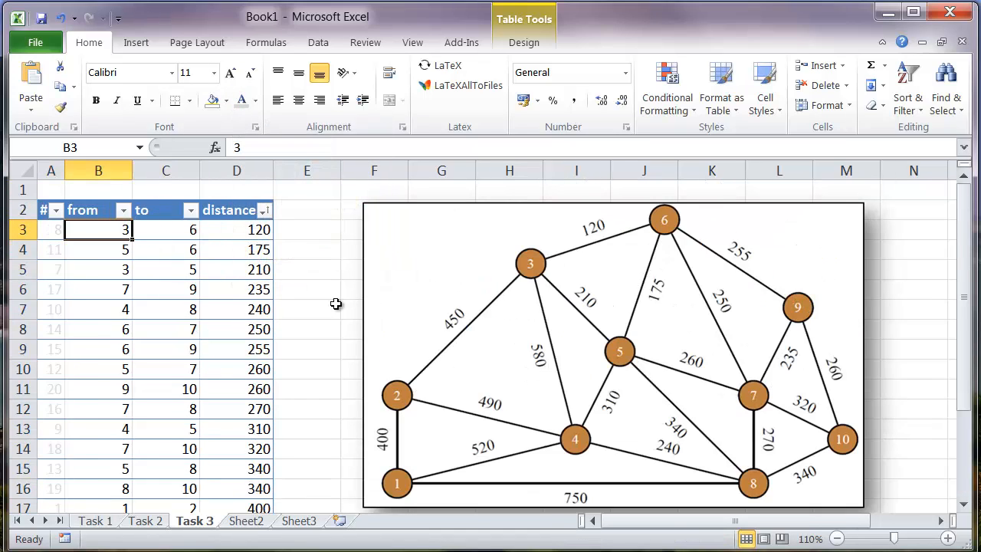
Fit the widths of the from and to columns to their contents and select the first arc's node pair, B3:C3
double_click(132, 170)
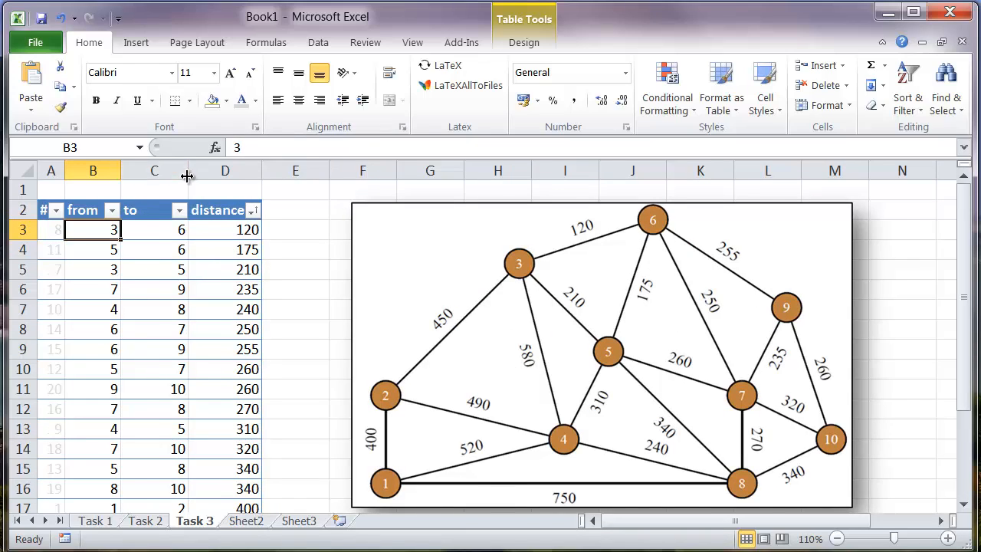
double_click(188, 170)
click(113, 242)
click(102, 228)
drag(143, 234, 143, 230)
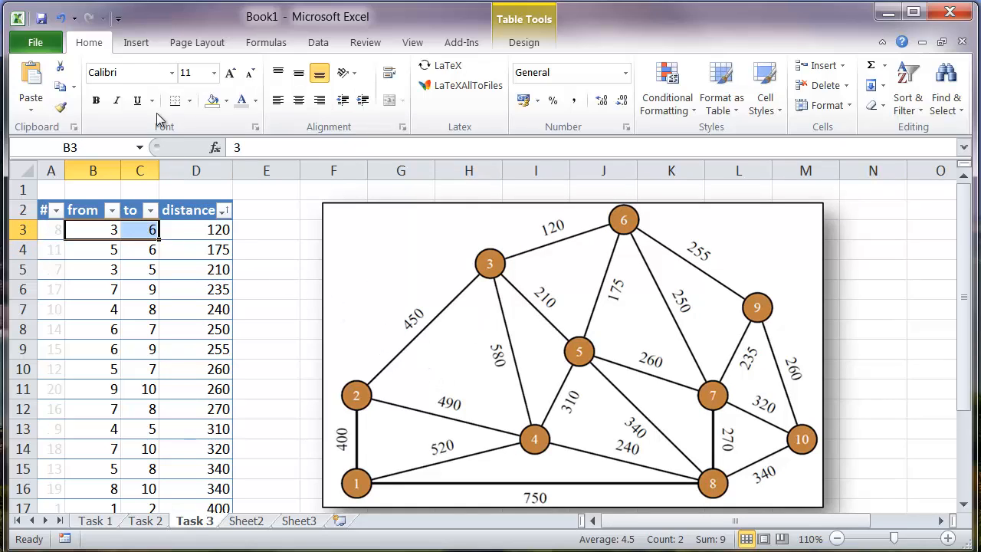
Draw a straight line about 2.6 cm wide and 0.8 cm high over the diagram's arc between nodes 3 and 6
click(138, 42)
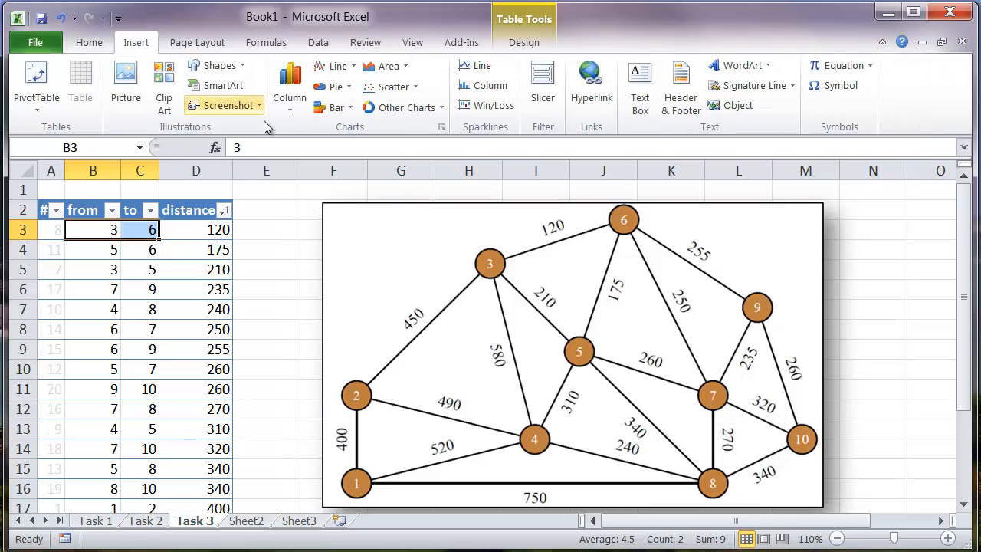
click(354, 68)
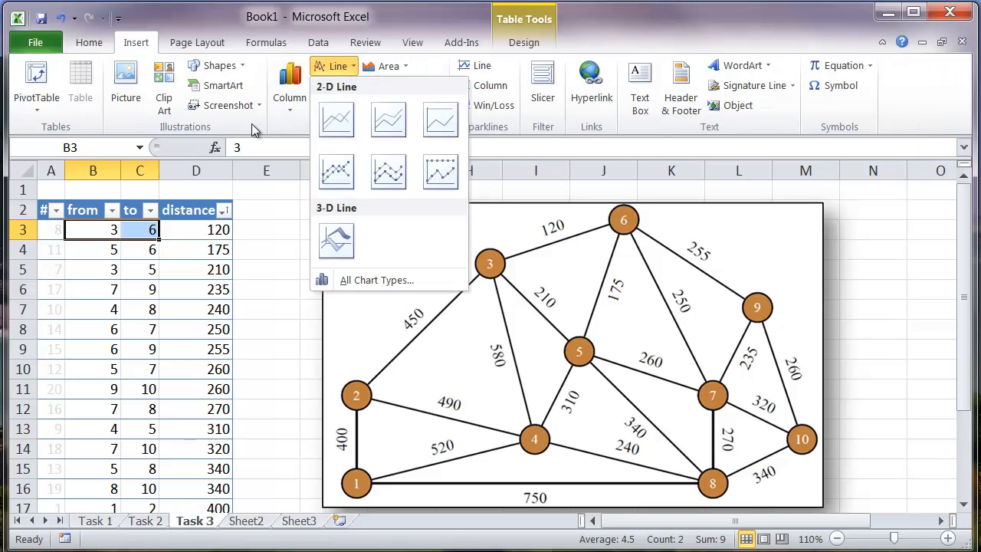
click(242, 67)
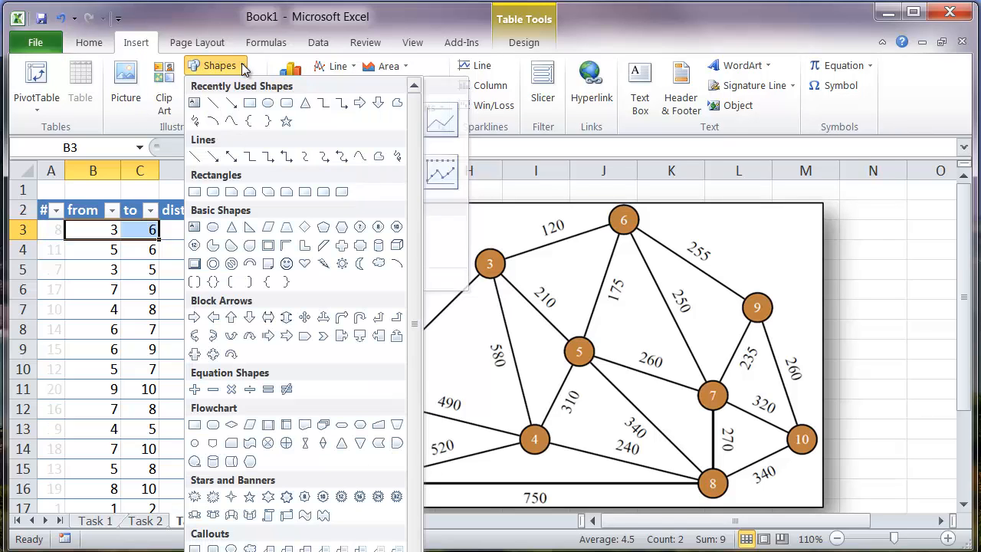
click(213, 105)
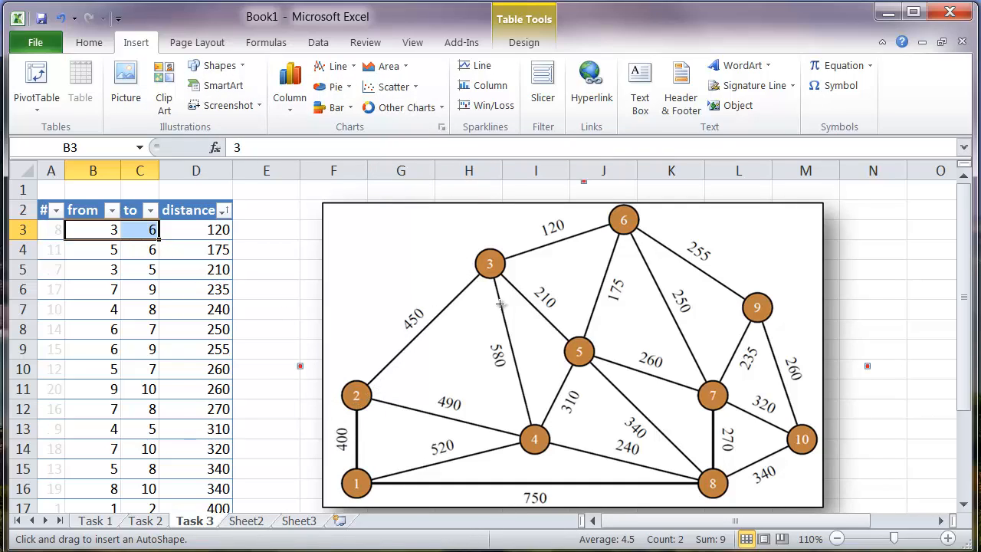
drag(506, 257, 610, 228)
drag(613, 226, 611, 223)
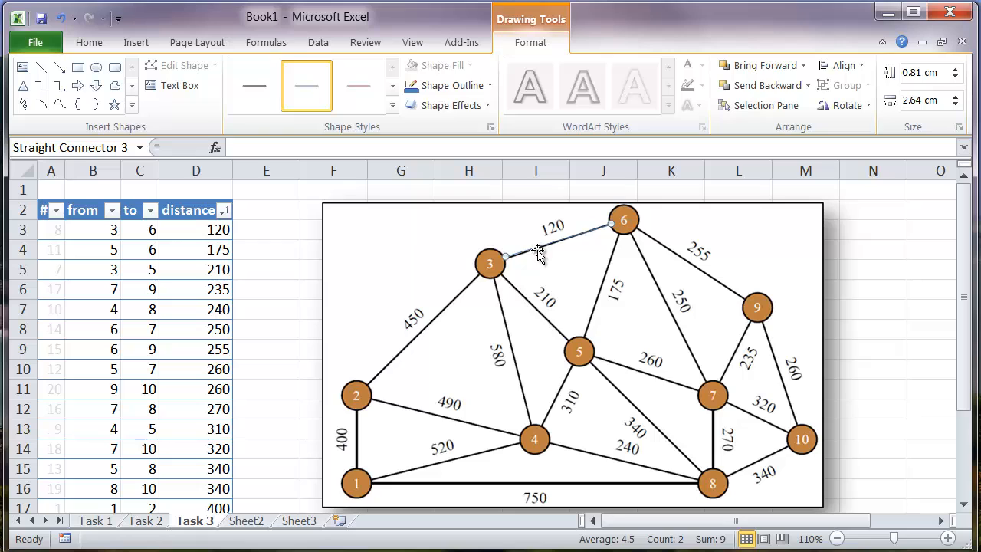
Apply the thick red line style to the line over arc 3–6 and place a duplicate of it below
click(392, 105)
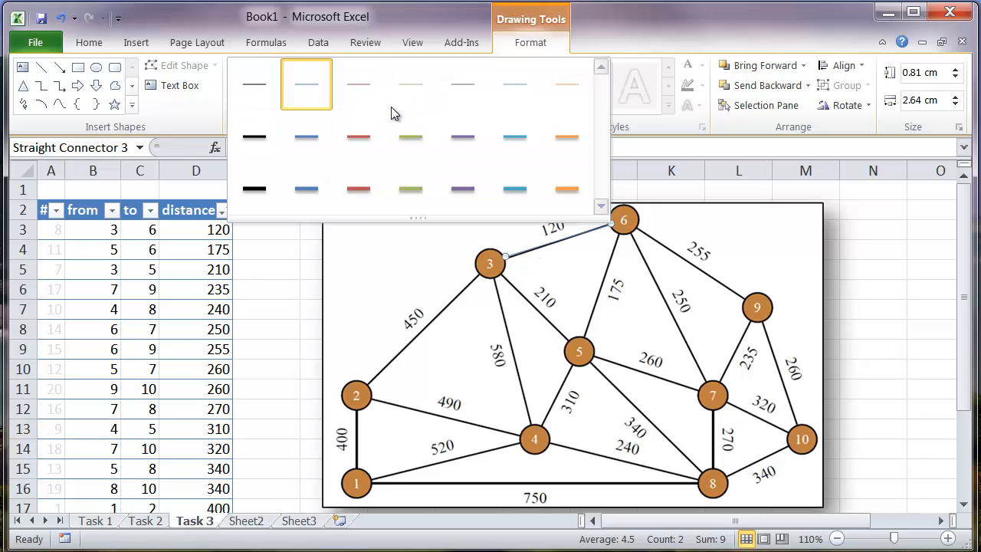
click(354, 196)
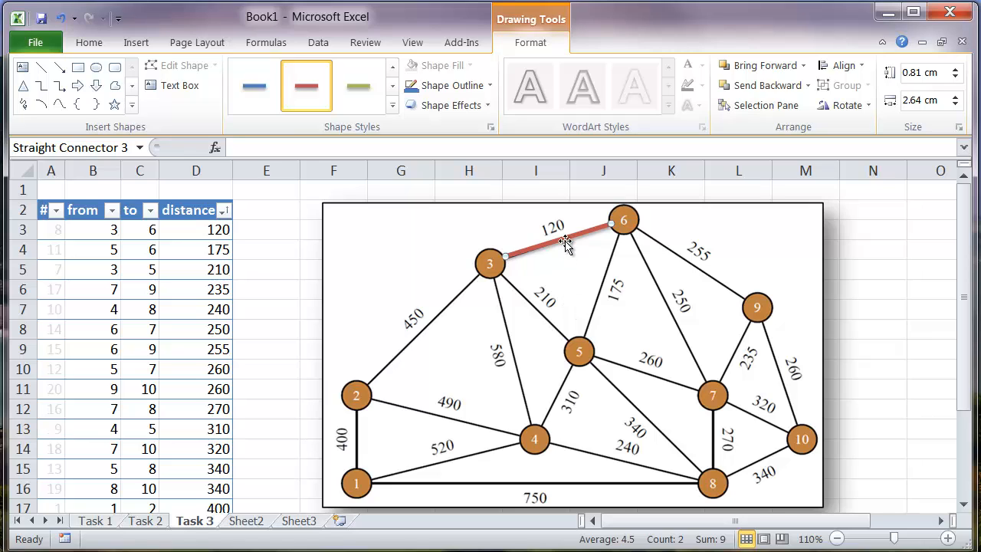
key(ctrl+d)
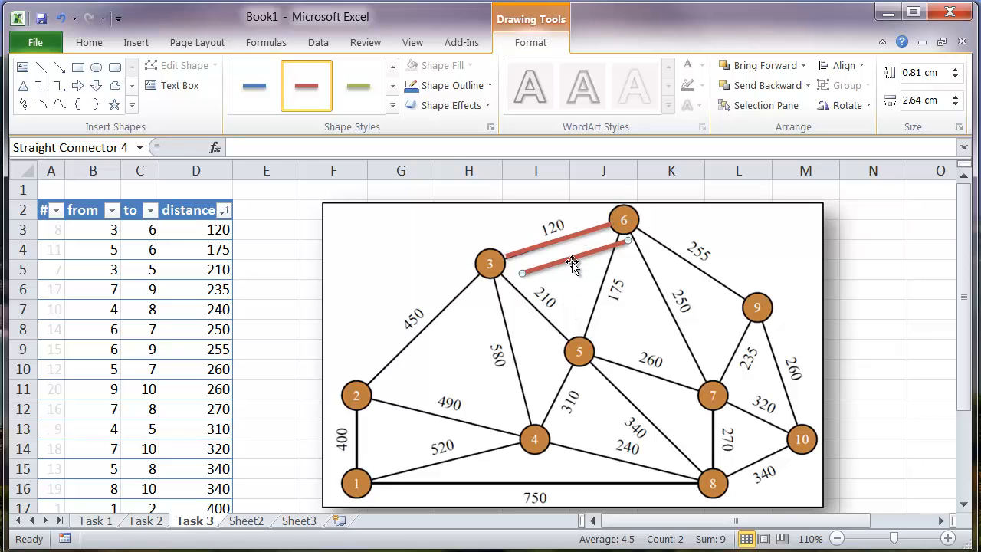
drag(572, 259, 570, 286)
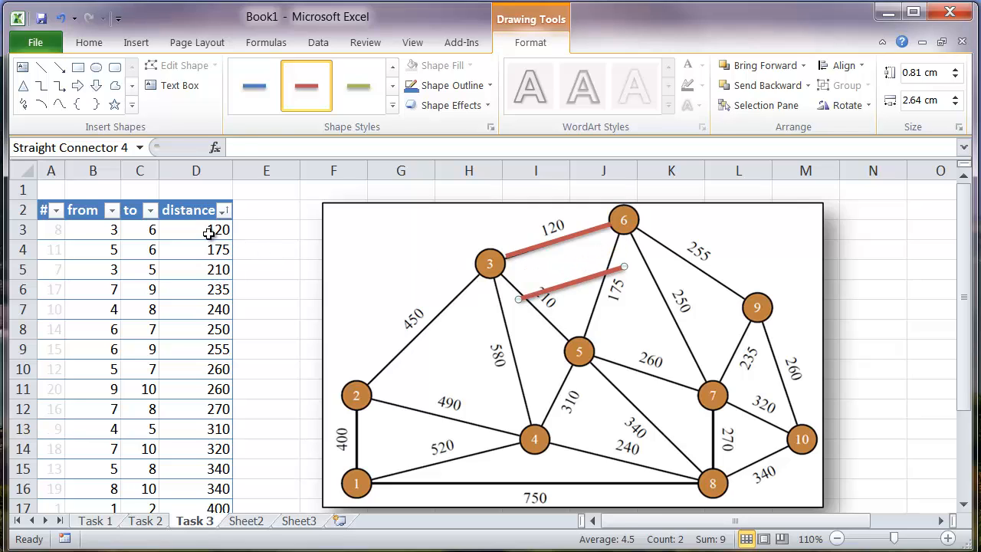
Add a table column headed used in E2 and enter 1 for the first arc in E3
click(209, 231)
click(258, 215)
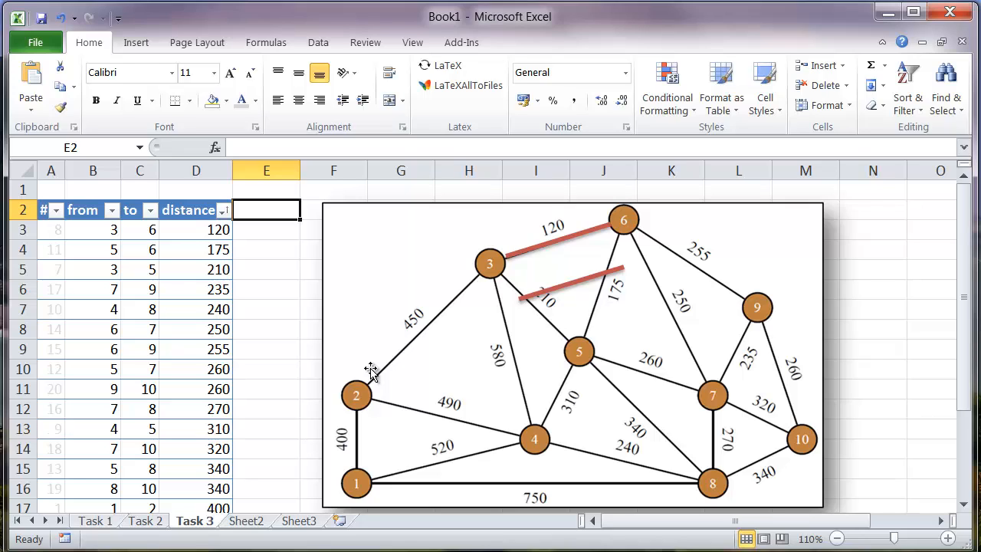
text(use)
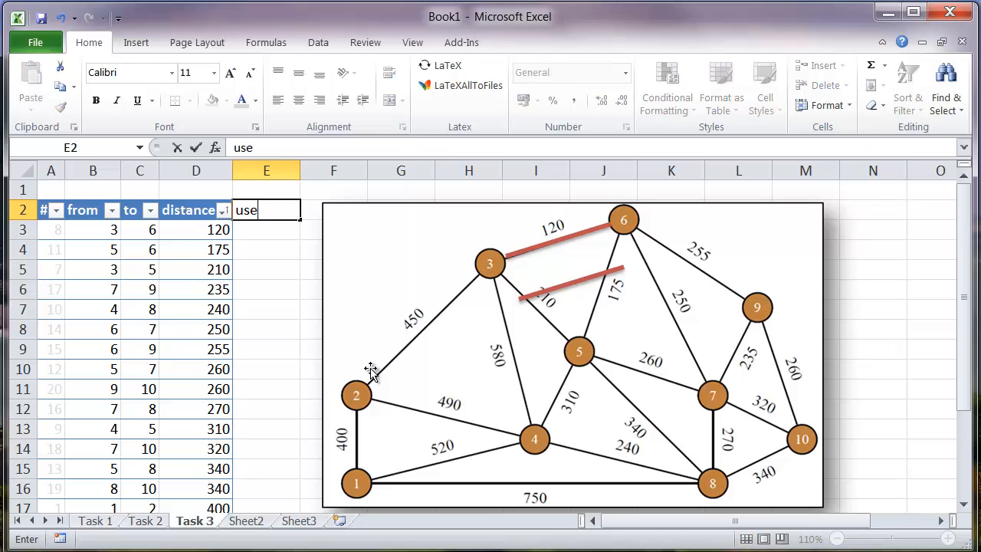
text(d)
key(Return)
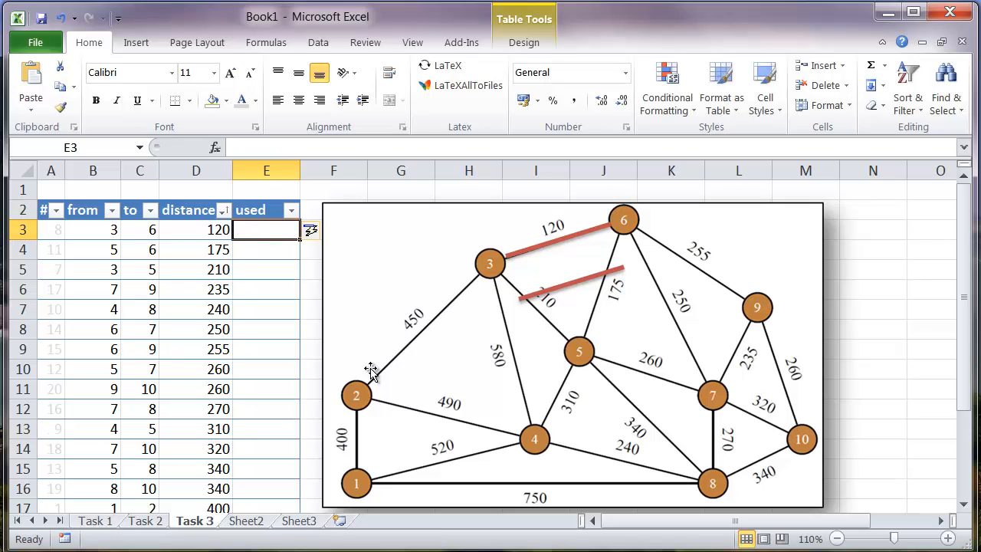
text(1)
key(Return)
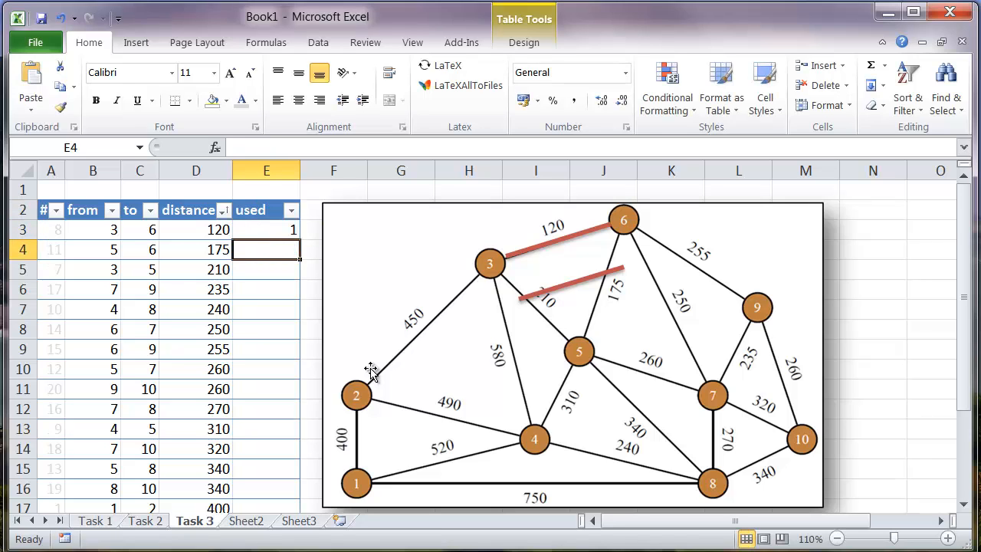
Enter 0 in E4 and copy it down the used column through E22
key(ctrl+shift+Down)
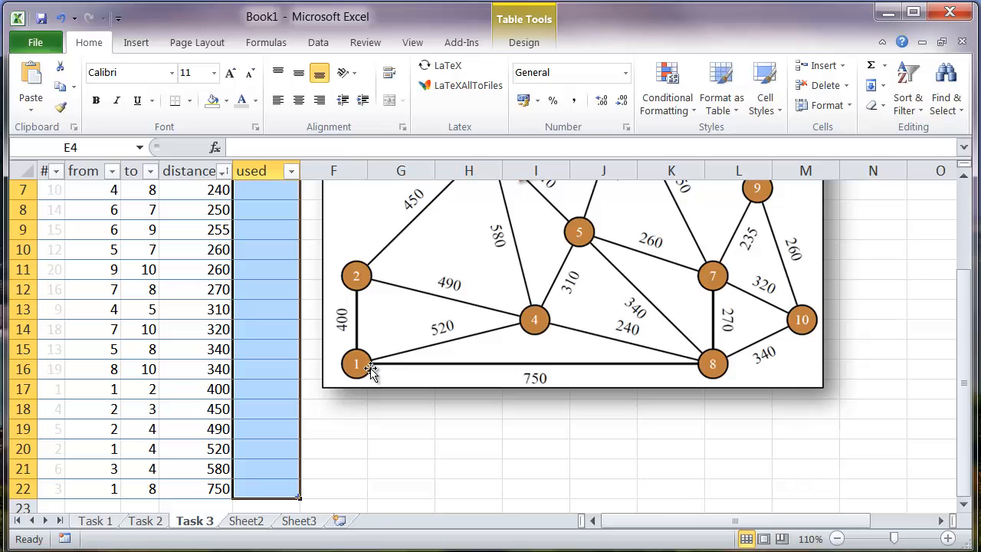
text(0)
key(Return)
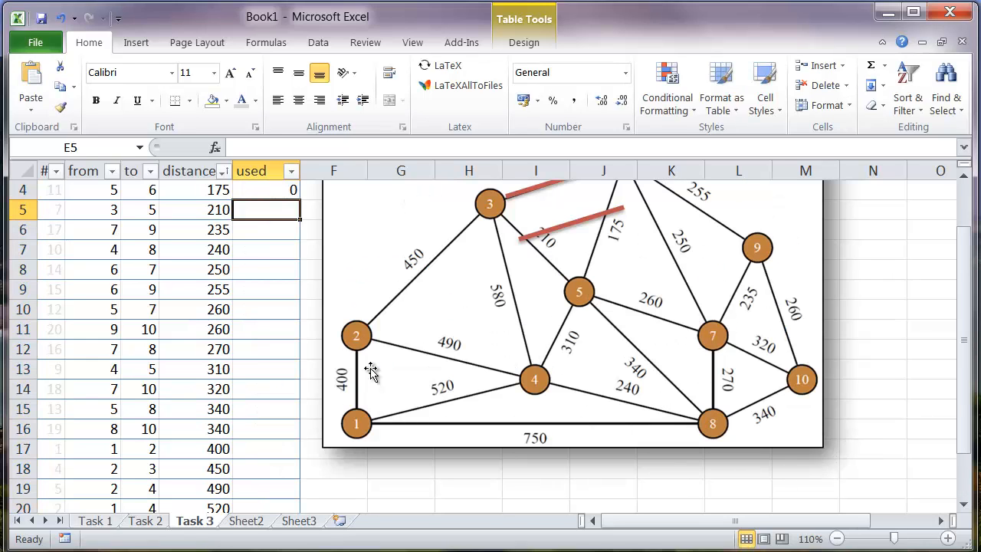
key(Up)
key(Up)
key(Down)
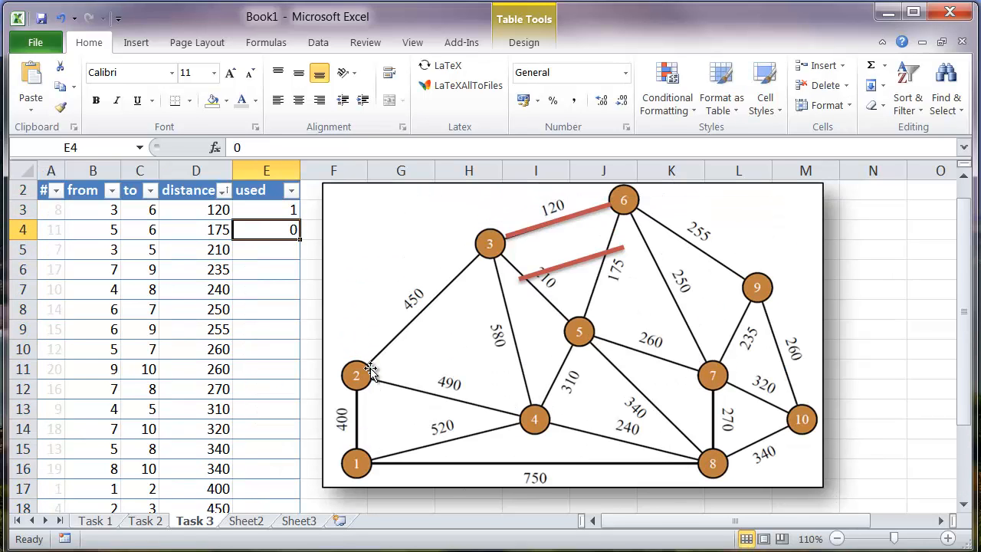
click(298, 240)
click(291, 231)
key(ctrl+c)
scroll(258, 315, down, 3)
shift+click(263, 406)
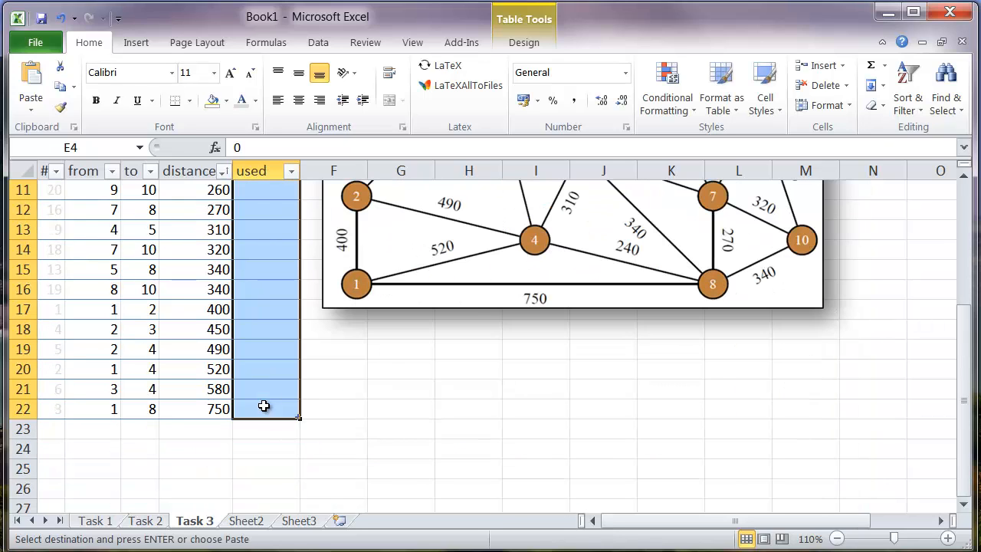
key(ctrl+v)
Apply the icon set with circled check, exclamation and cross symbols to E3:E22 and autofit the used column's width
click(258, 232)
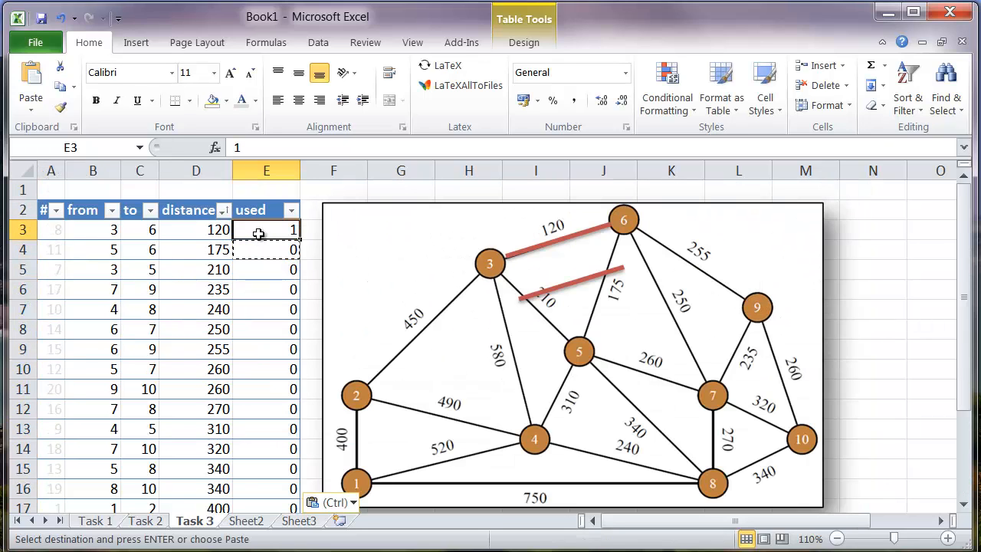
scroll(285, 368, down, 2)
shift+click(273, 488)
scroll(342, 442, up, 2)
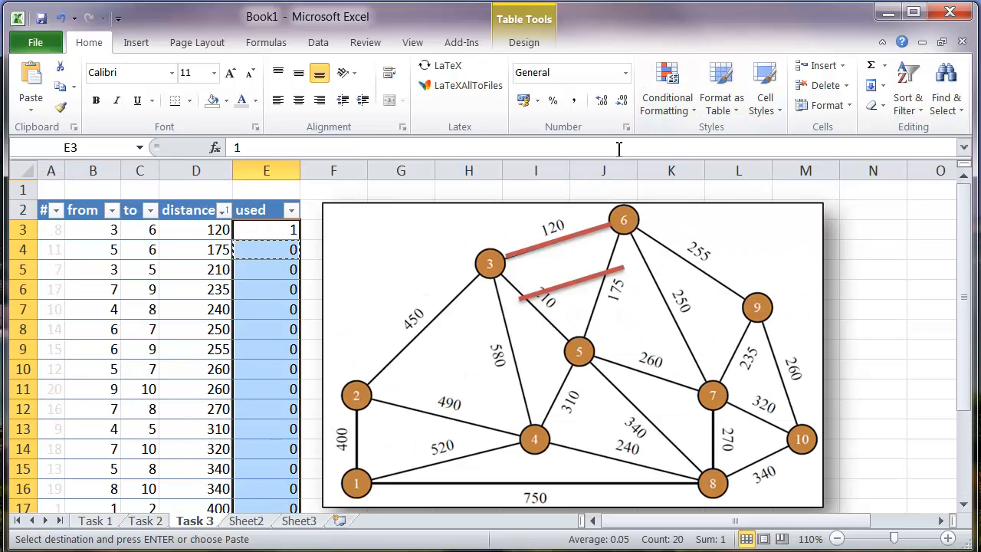
click(692, 115)
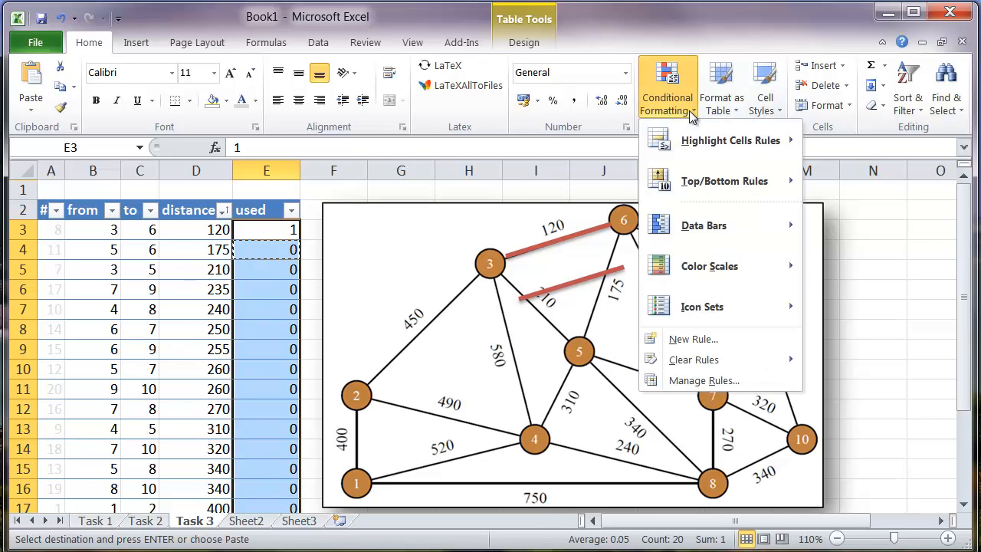
mouse_move(723, 272)
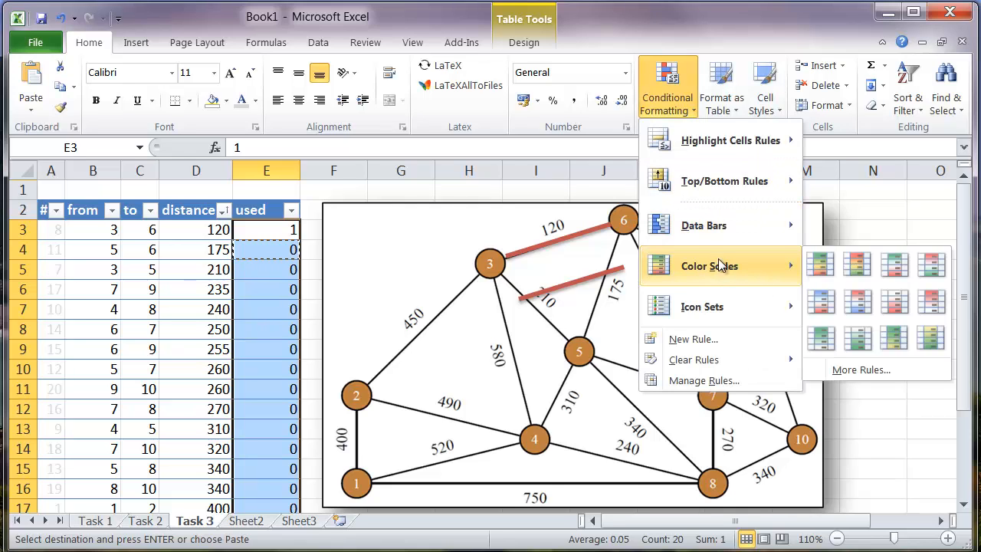
mouse_move(739, 312)
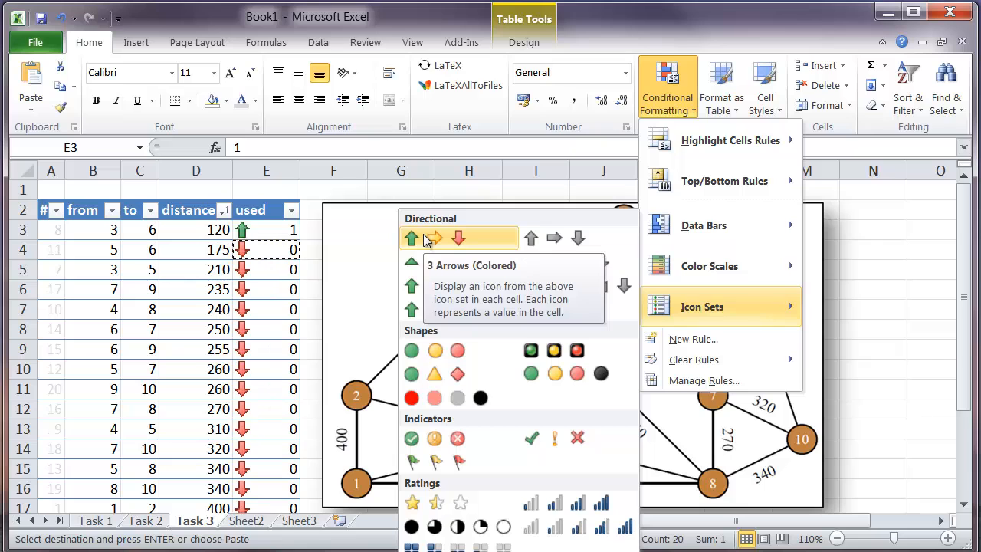
click(407, 442)
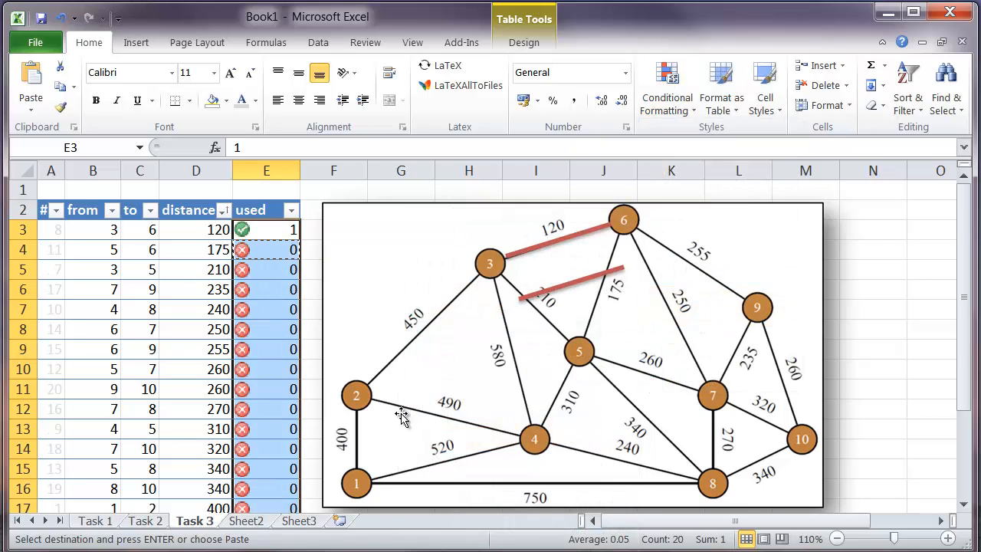
double_click(300, 170)
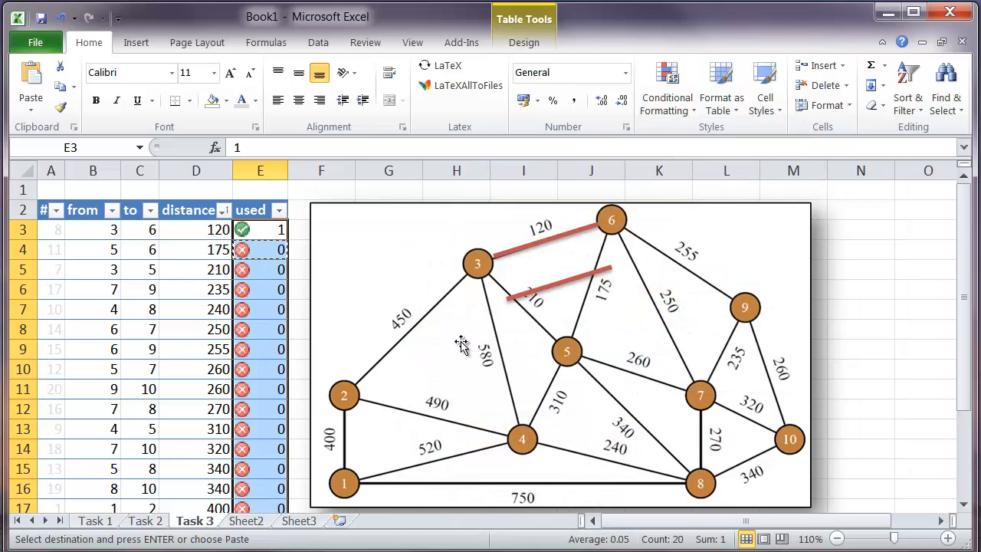
Attach the upper end of the duplicate red line to node 6 for highlighting arc 5–6
click(436, 300)
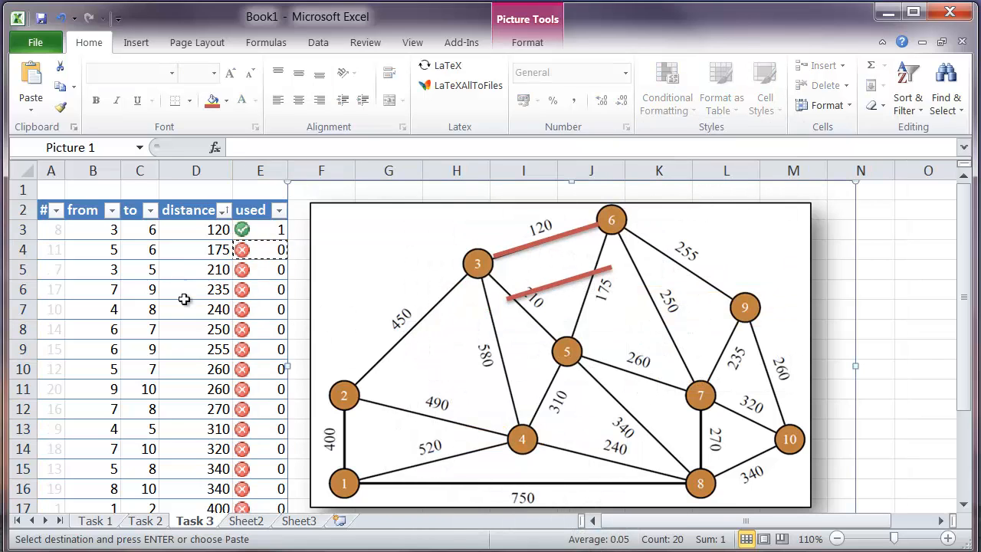
click(107, 251)
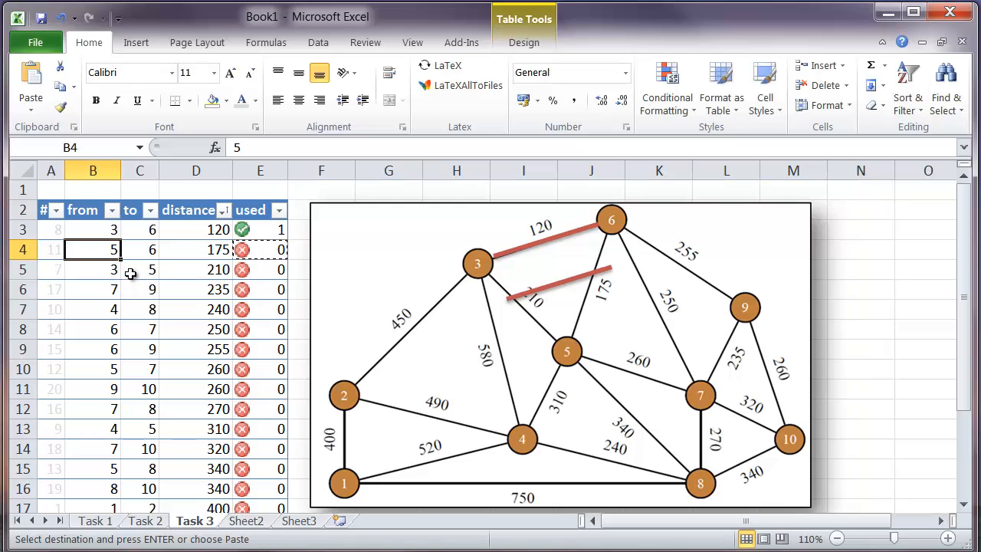
shift+click(142, 253)
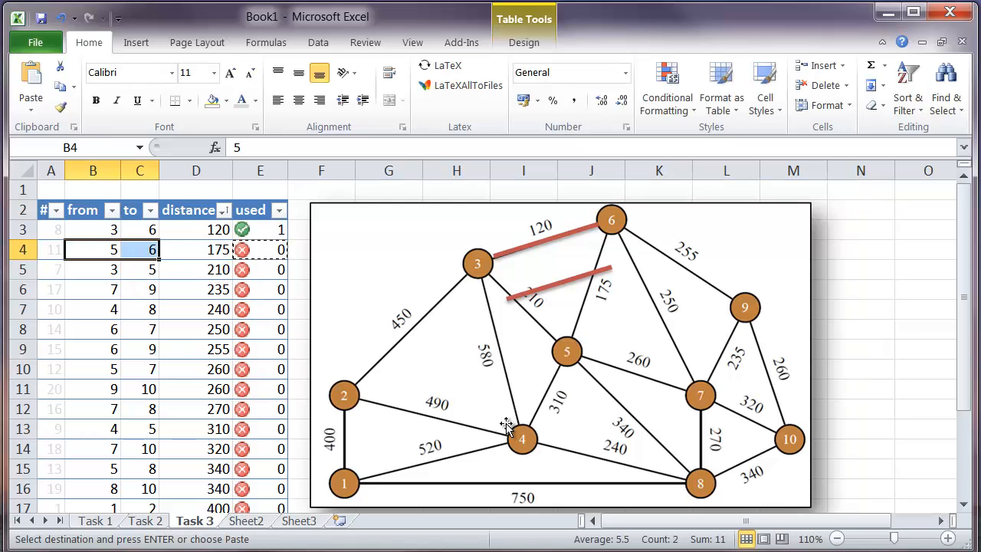
click(565, 289)
drag(611, 266, 606, 232)
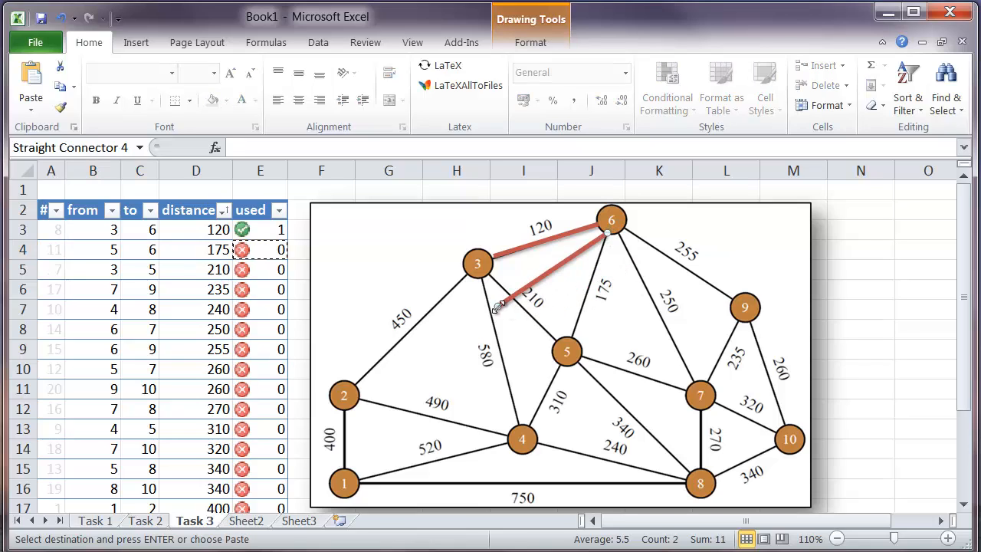
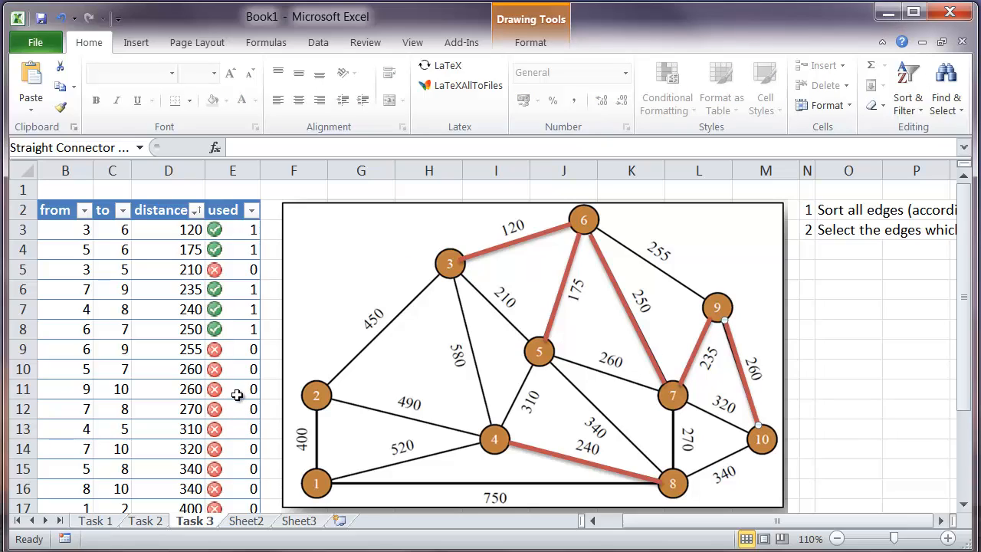
Mark arc 9–10 as used by entering 1 in E11
click(236, 394)
text(1)
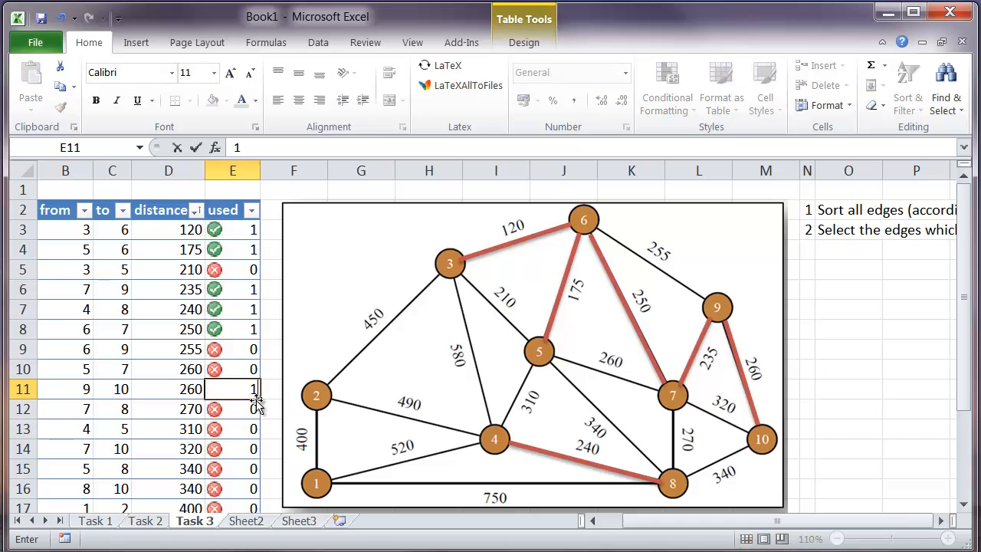
key(Return)
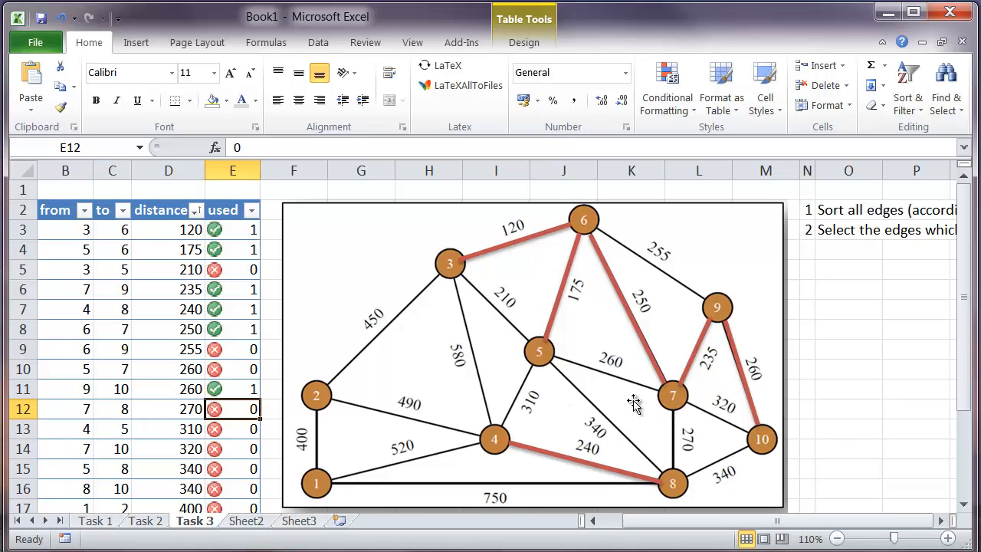
Fit a copy of the red line over arc 7–8 and mark that arc as used with 1 in E12
key(ctrl+v)
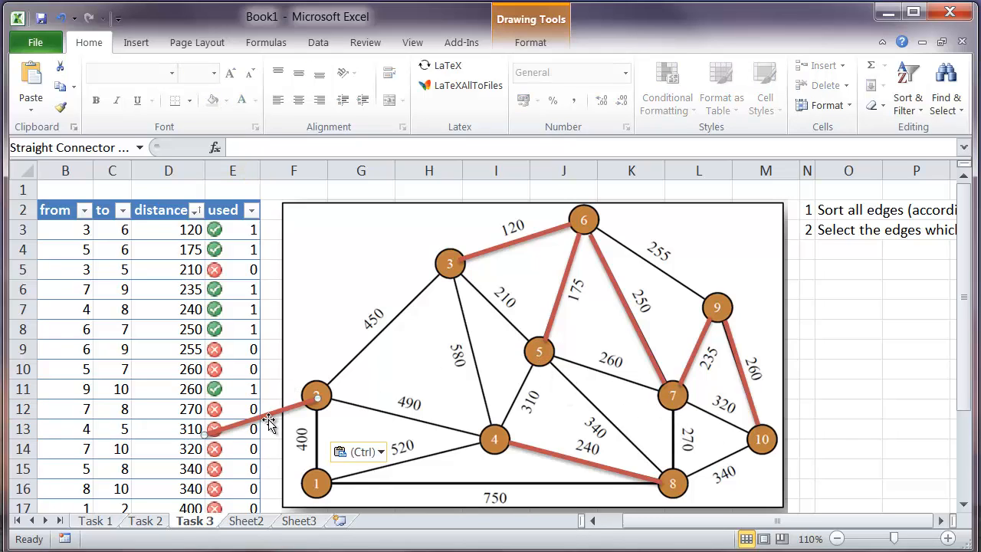
drag(283, 424, 640, 436)
drag(563, 445, 675, 465)
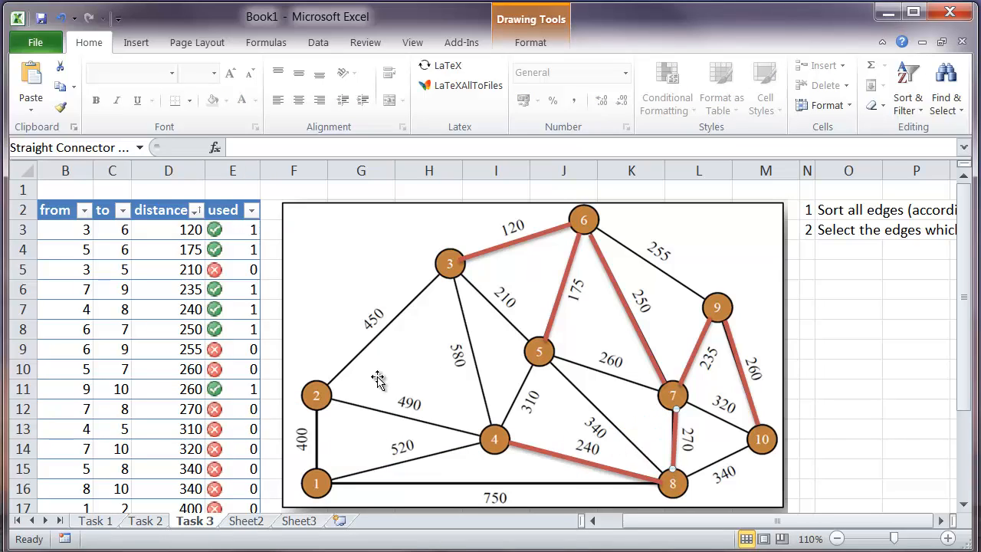
click(228, 409)
text(1)
key(Return)
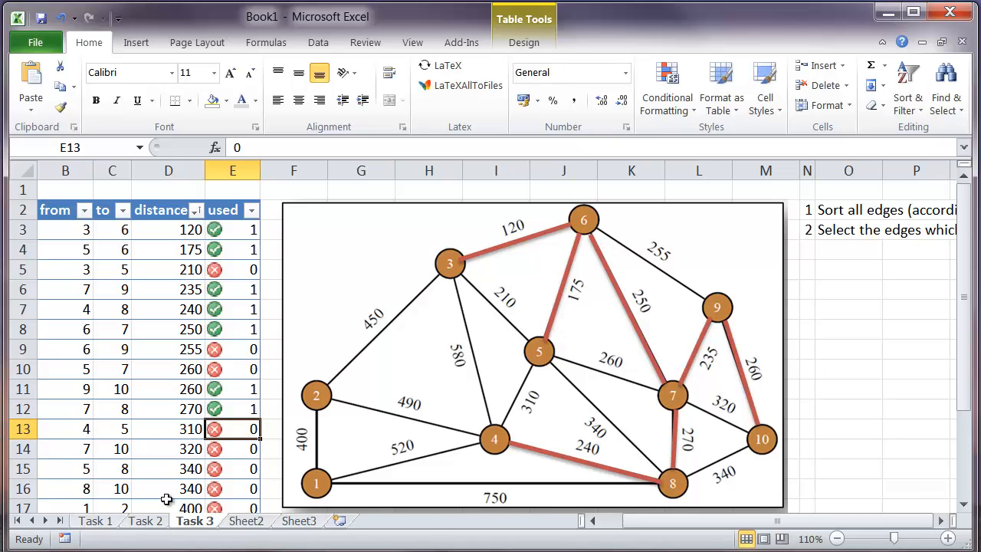
Skip the arcs in rows 13 to 16, fit a red line copy over arc 1–2, and enter 1 in E17
click(223, 452)
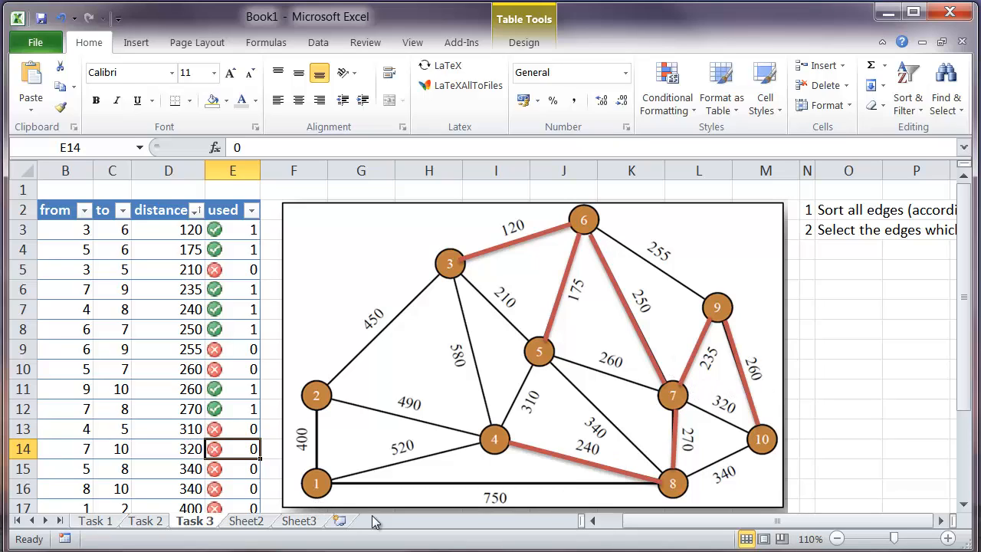
key(Down)
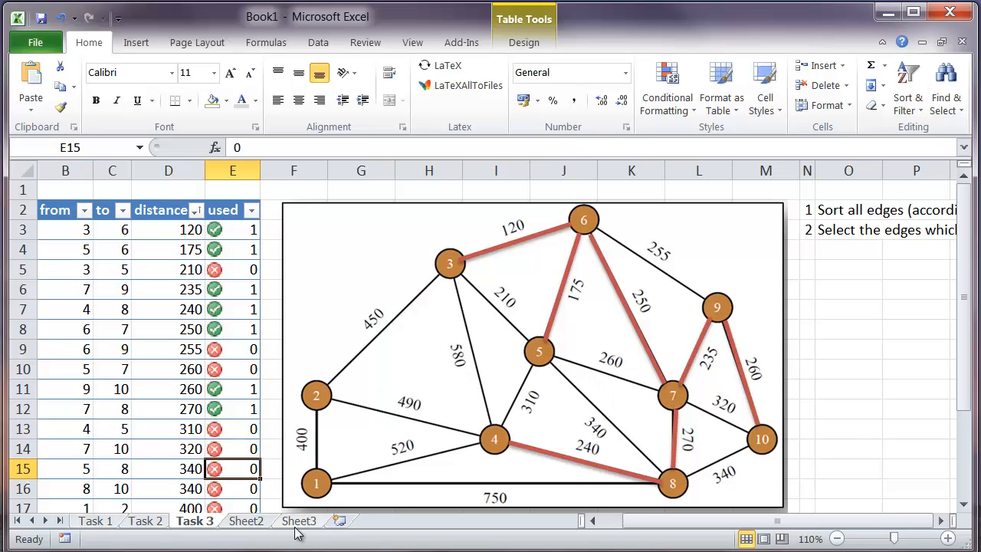
key(Down)
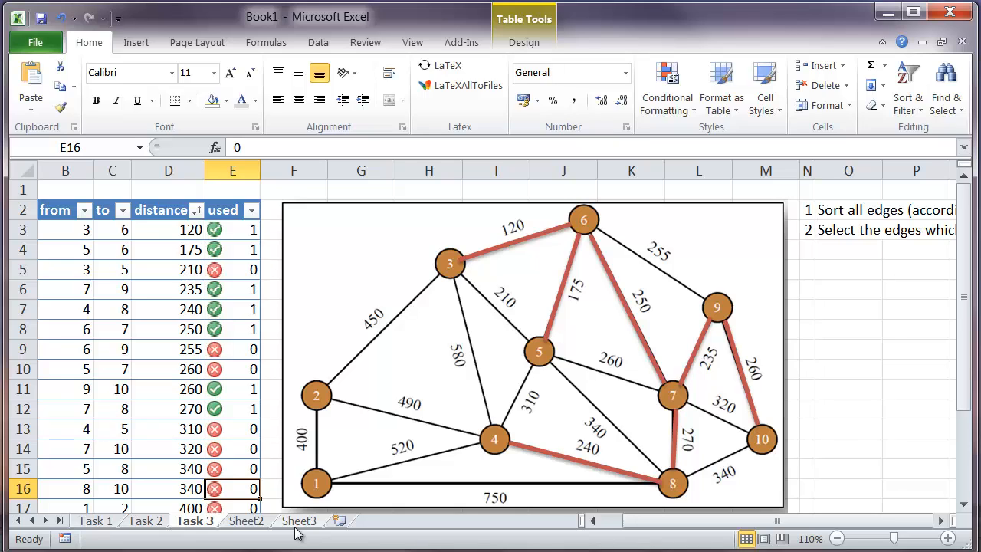
key(Down)
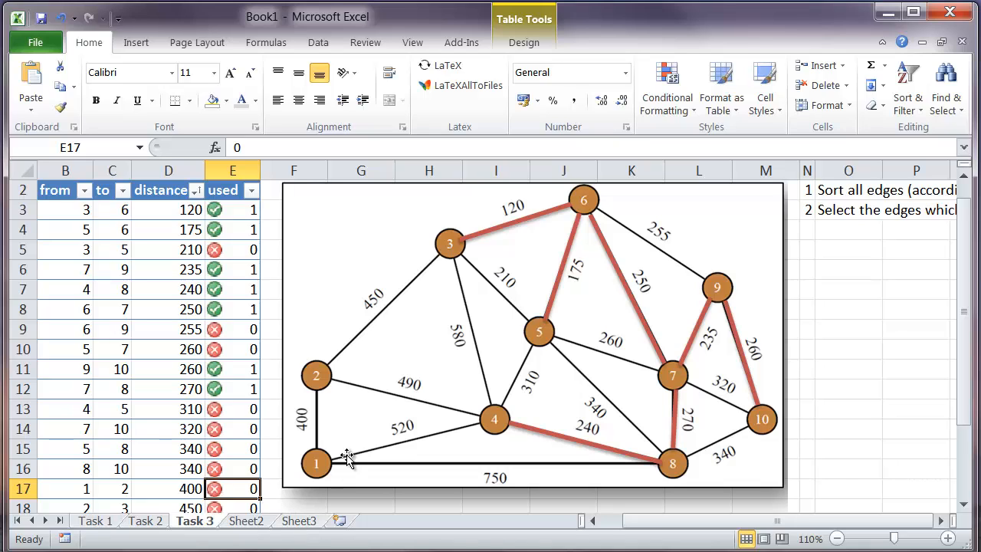
key(ctrl+v)
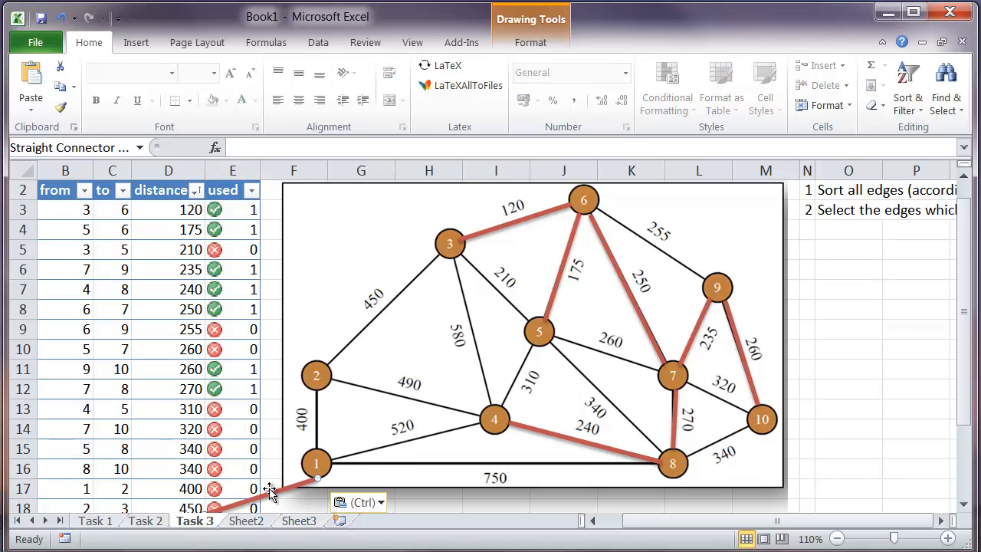
drag(275, 488, 316, 391)
click(227, 491)
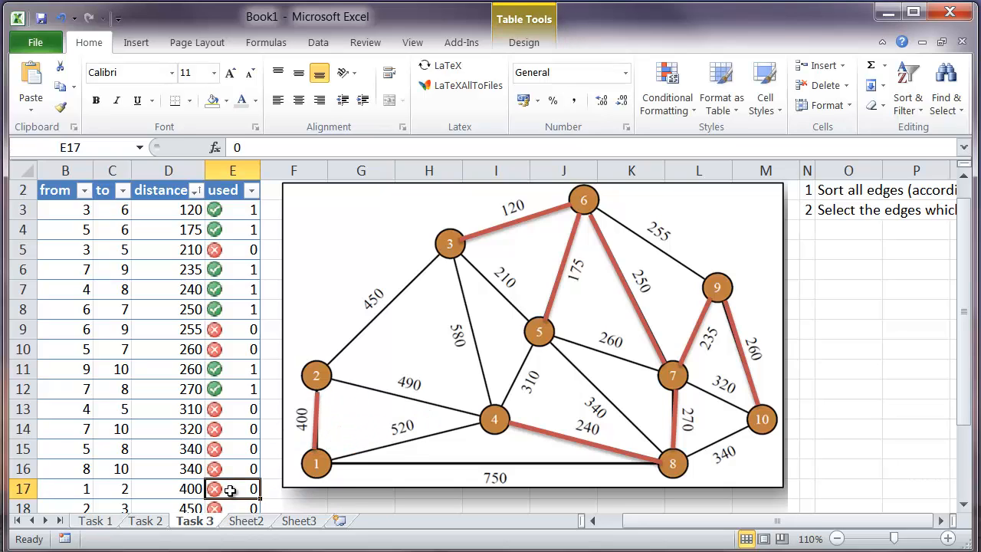
text(1)
key(Return)
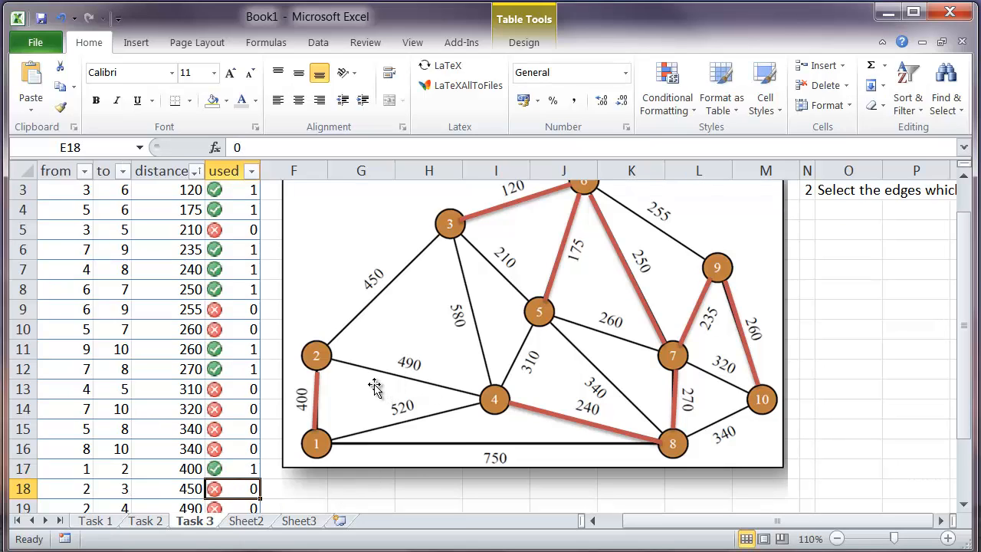
Fit a copy of the red line over arc 2–3 and mark that arc as used with 1 in E18
key(ctrl+v)
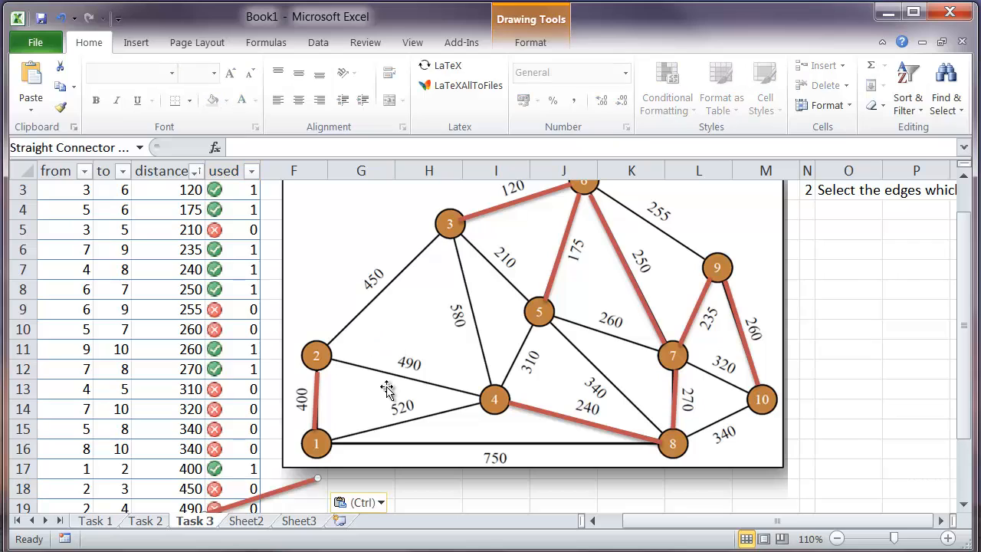
drag(276, 501, 447, 230)
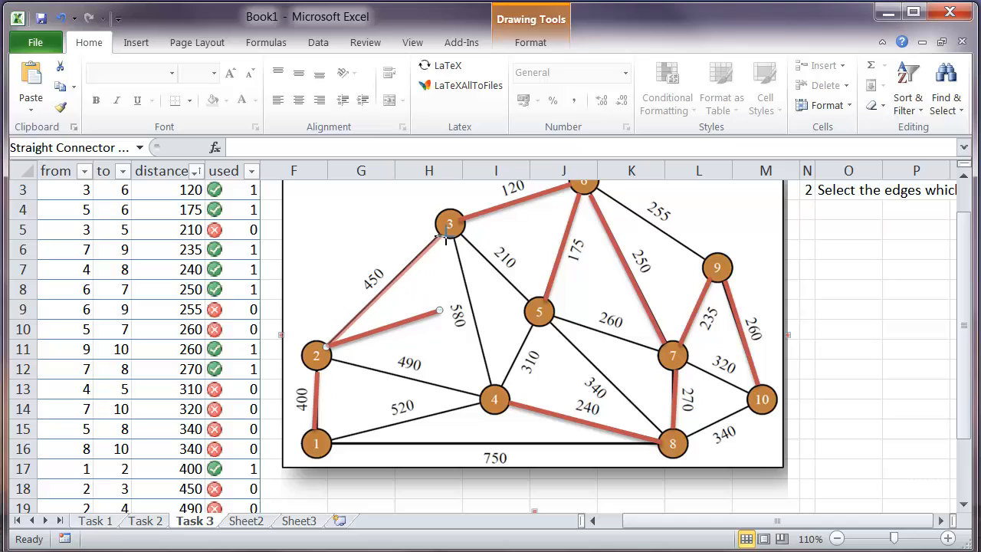
click(241, 489)
text(1)
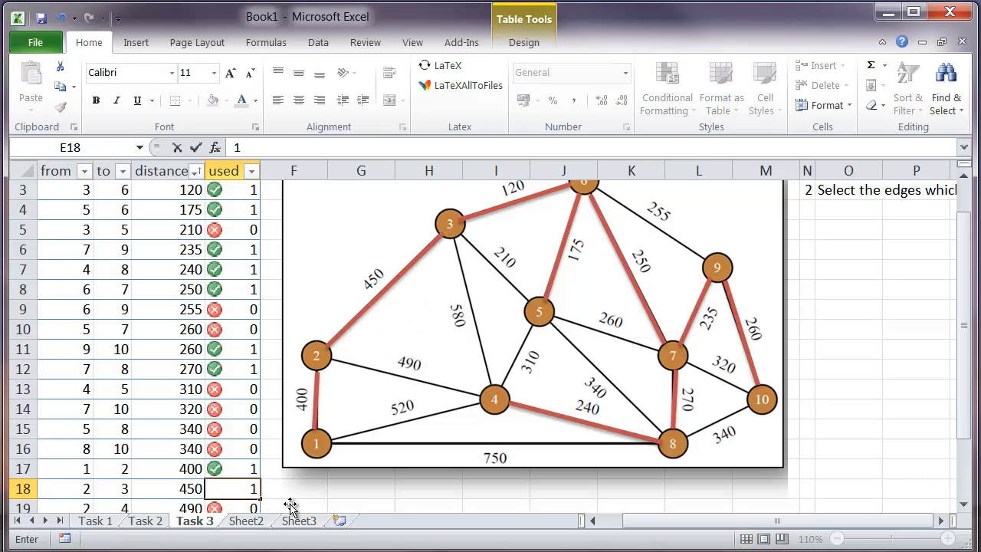
key(Return)
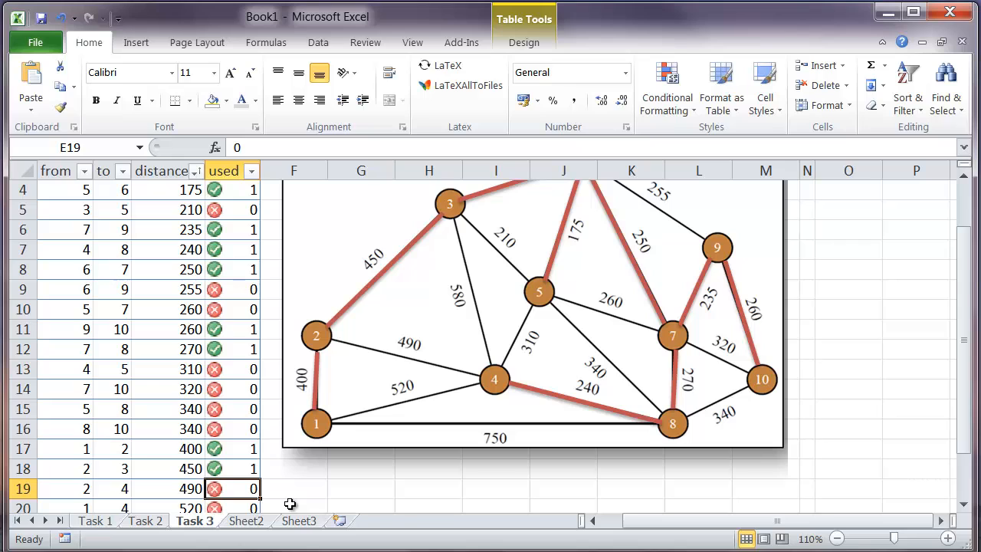
Total the used column in E1 with the formula =SUM(Table1[used])
scroll(304, 490, up, 1)
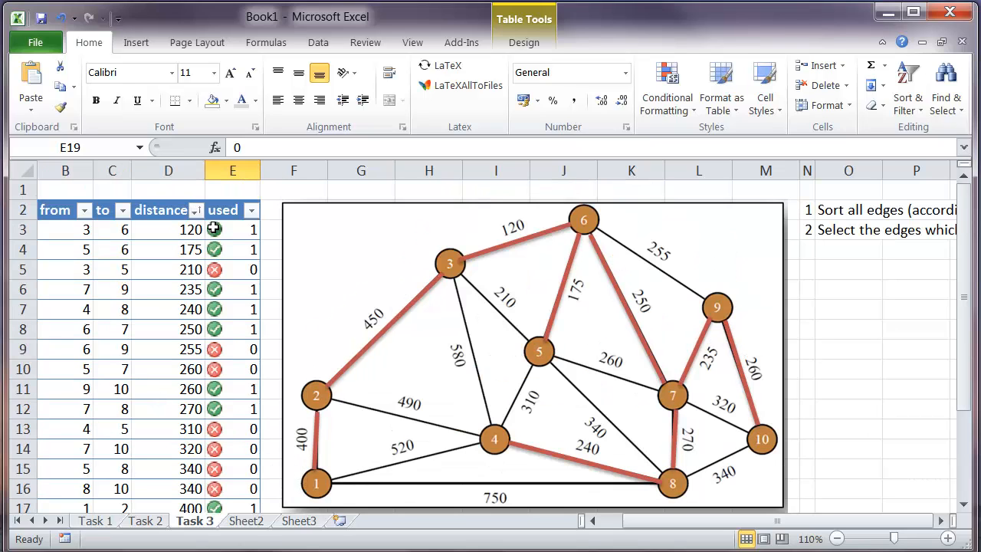
click(234, 187)
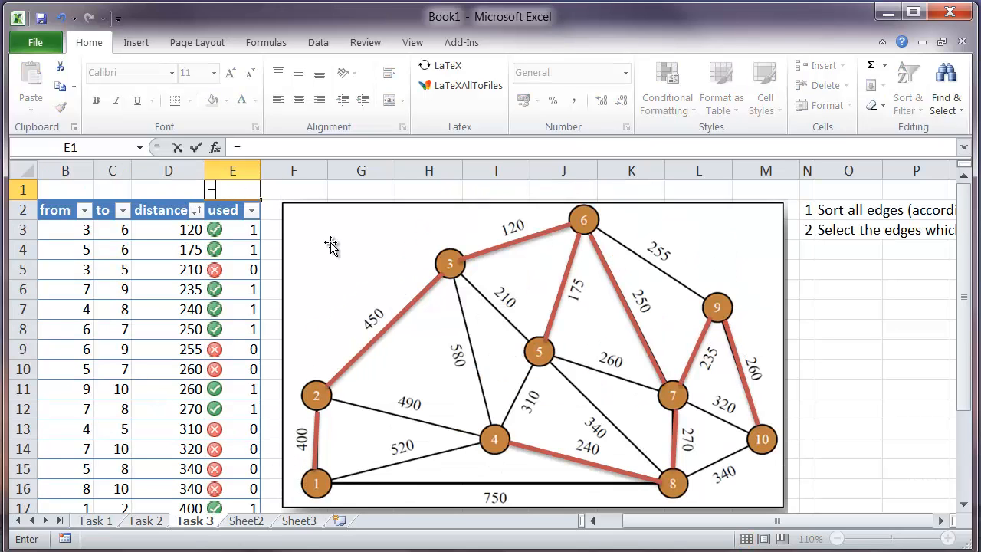
text(=su,m)
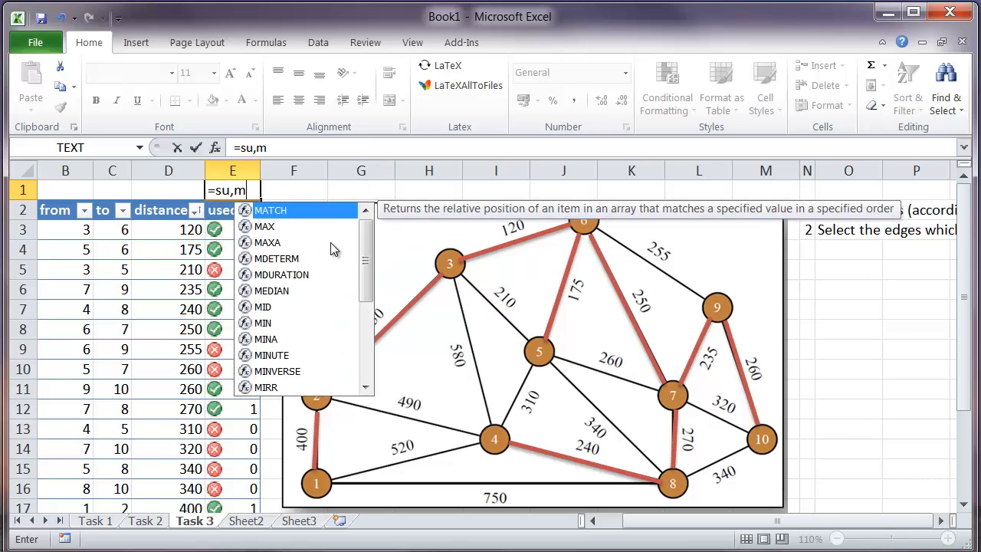
key(BackSpace)
key(BackSpace)
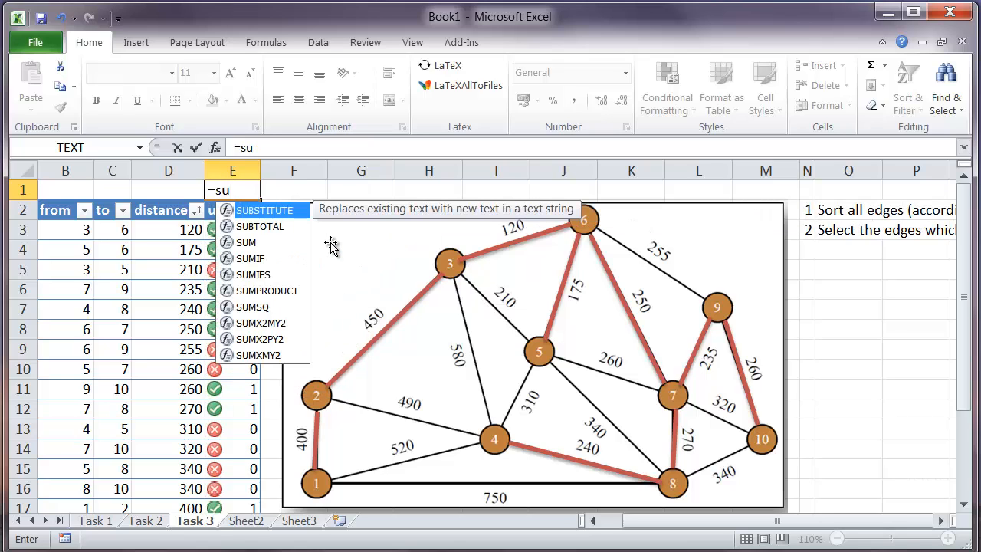
text(m()
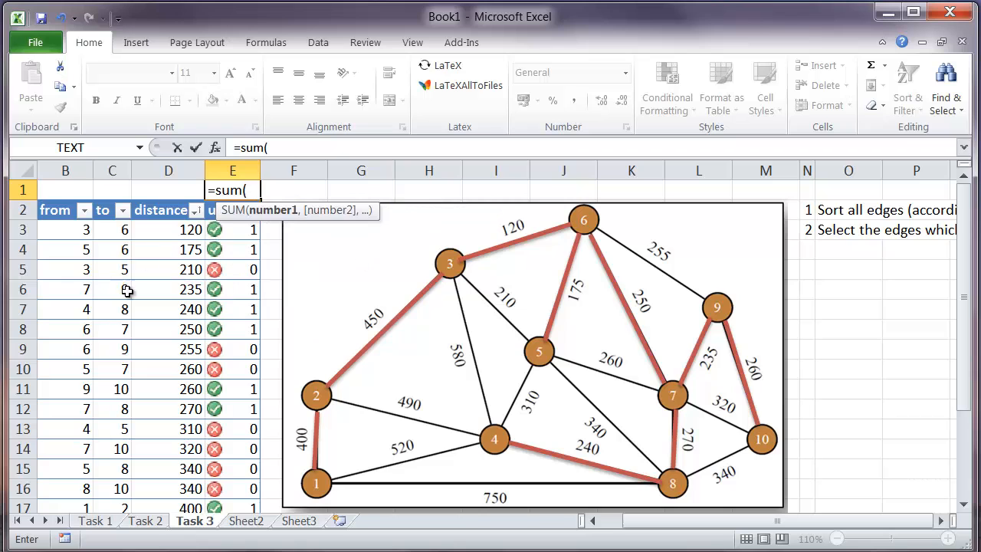
click(230, 230)
key(ctrl+shift+Down)
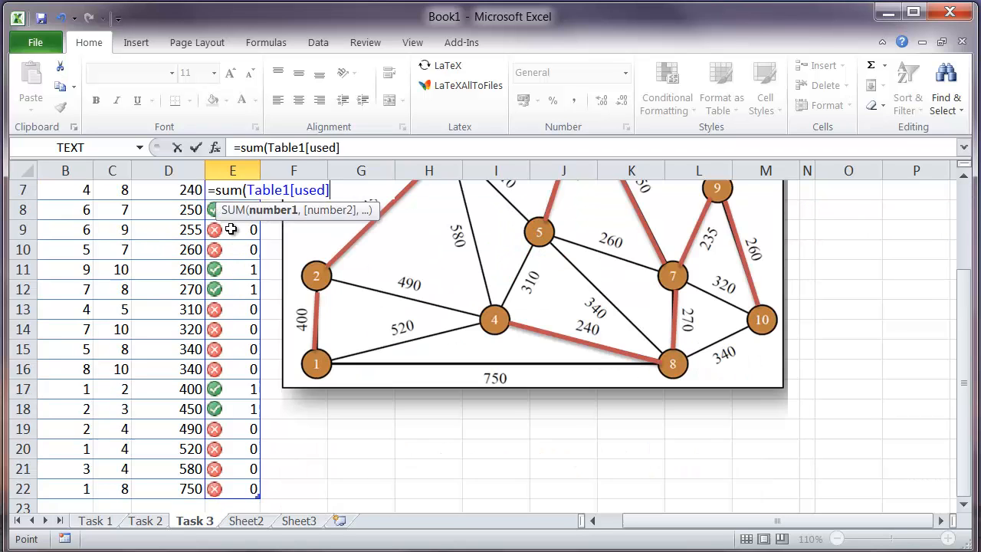
key(ctrl+Return)
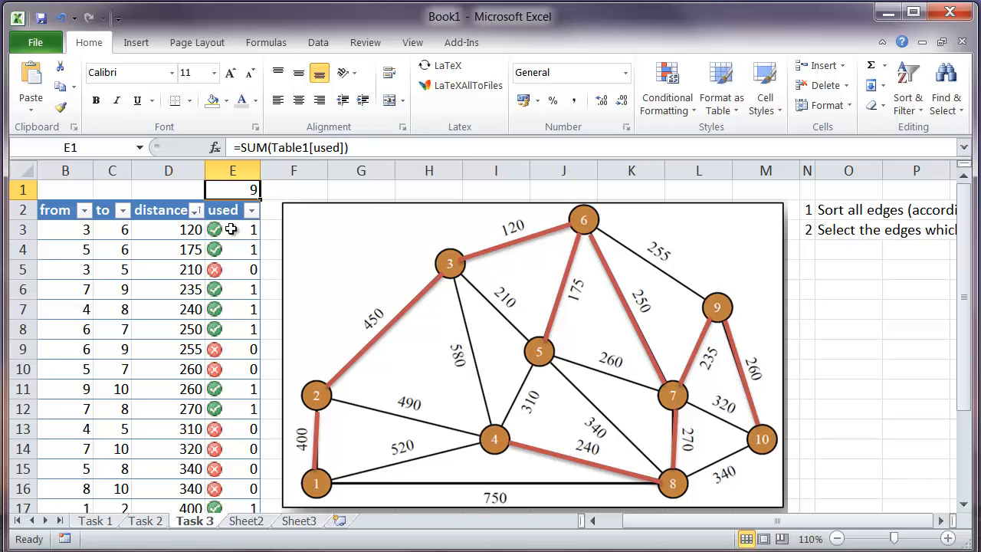
key(Down)
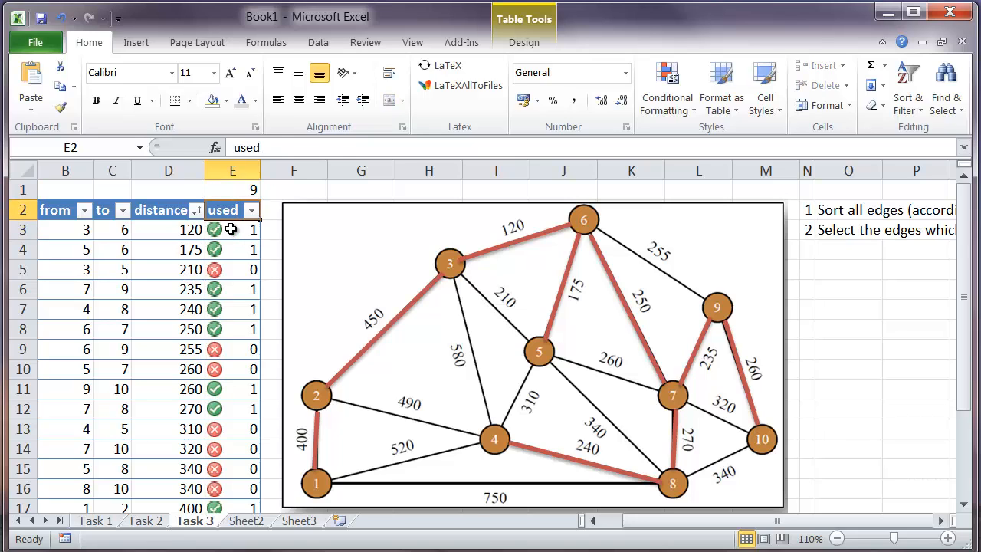
key(Up)
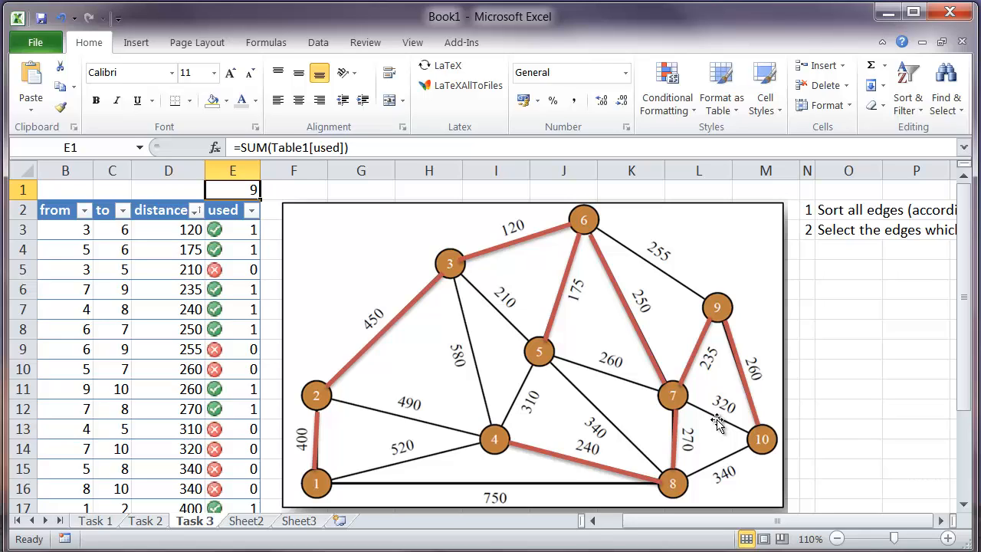
Add instruction 3 in N4 with the text "Finish when all nodes are spanned (i.e. #edges = #nodes-1)" in O4
click(808, 251)
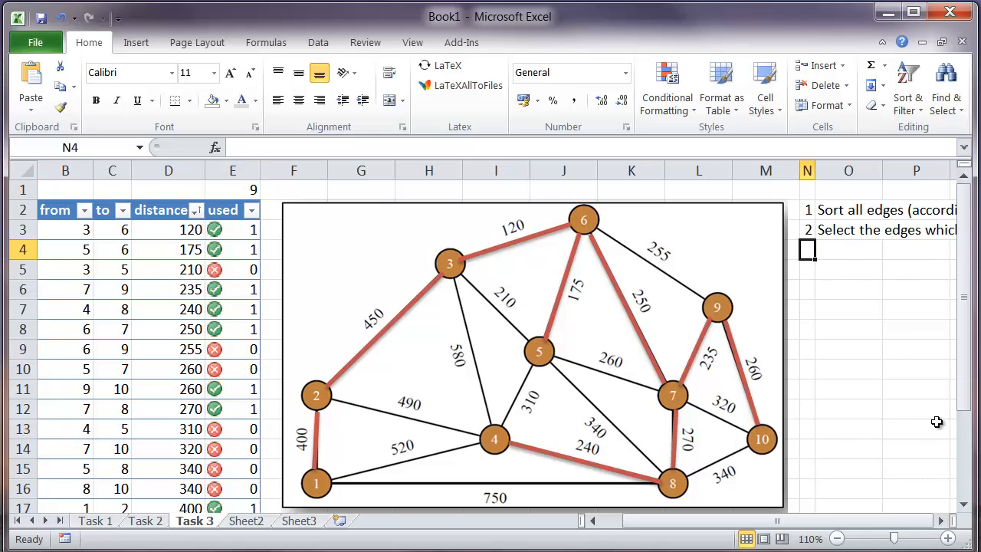
text(3)
key(Tab)
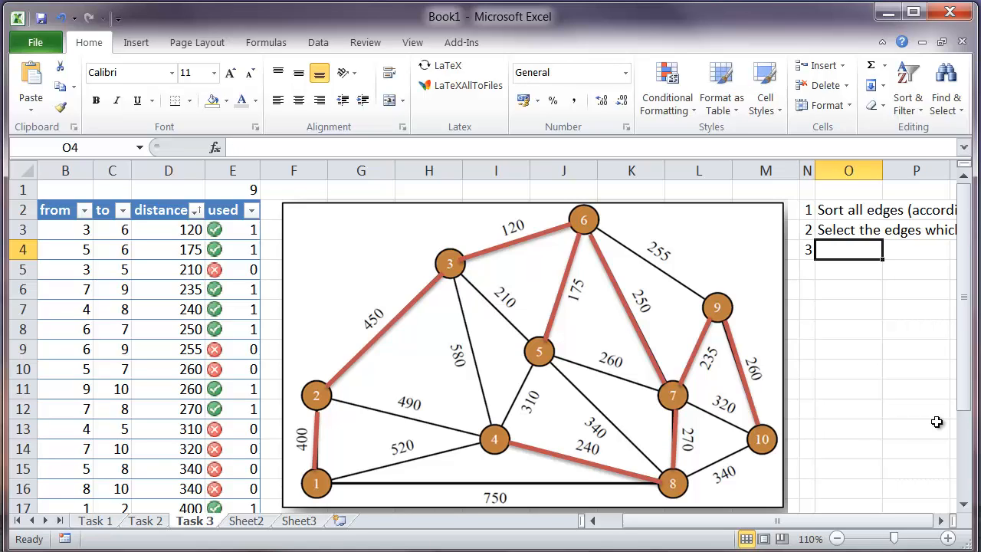
text(Finish)
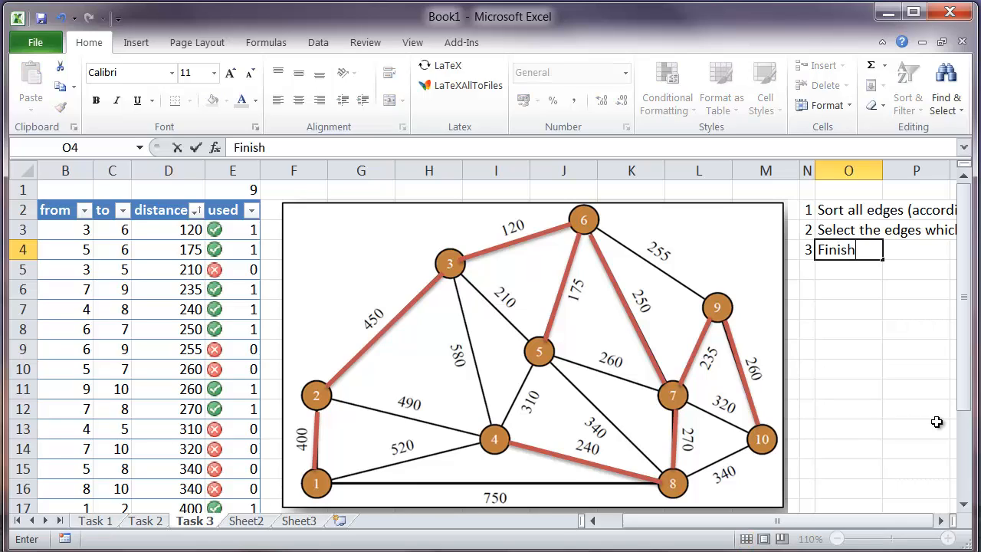
text( when)
text(all nod)
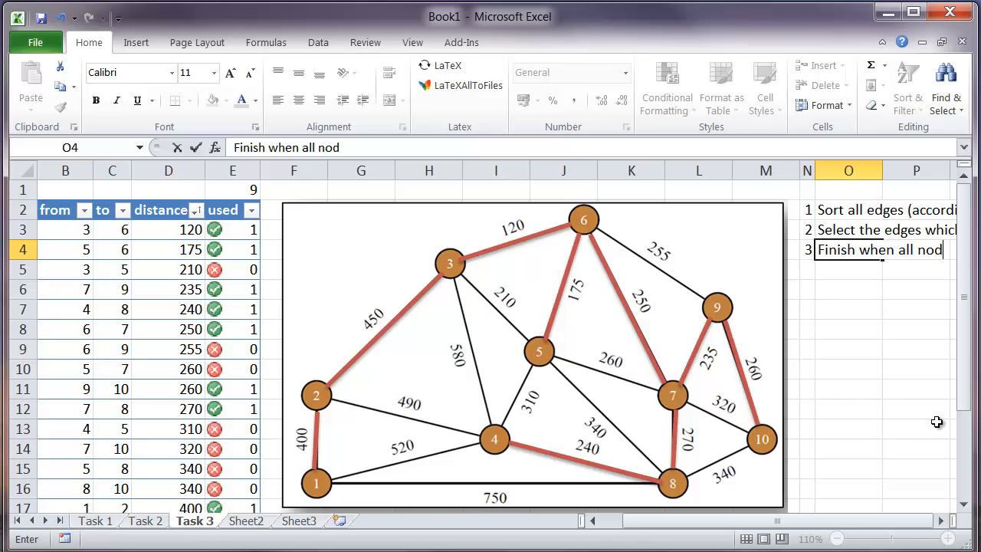
text(es are s)
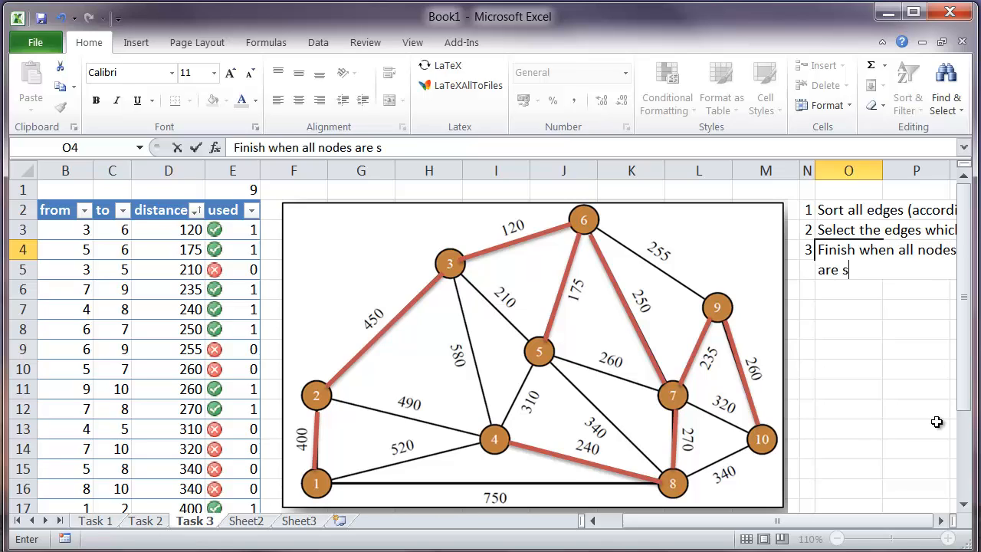
text(panned (i.e. #e)
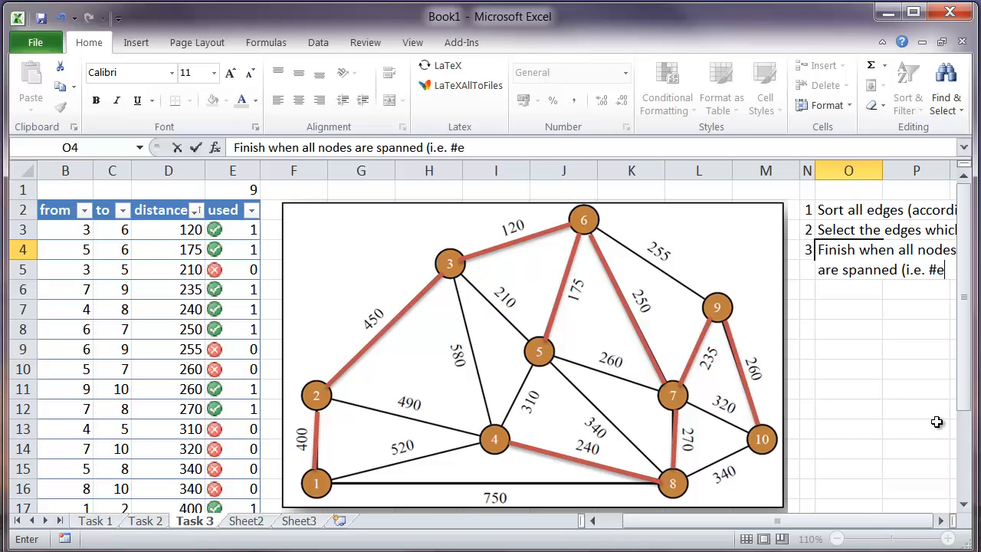
text(dges =)
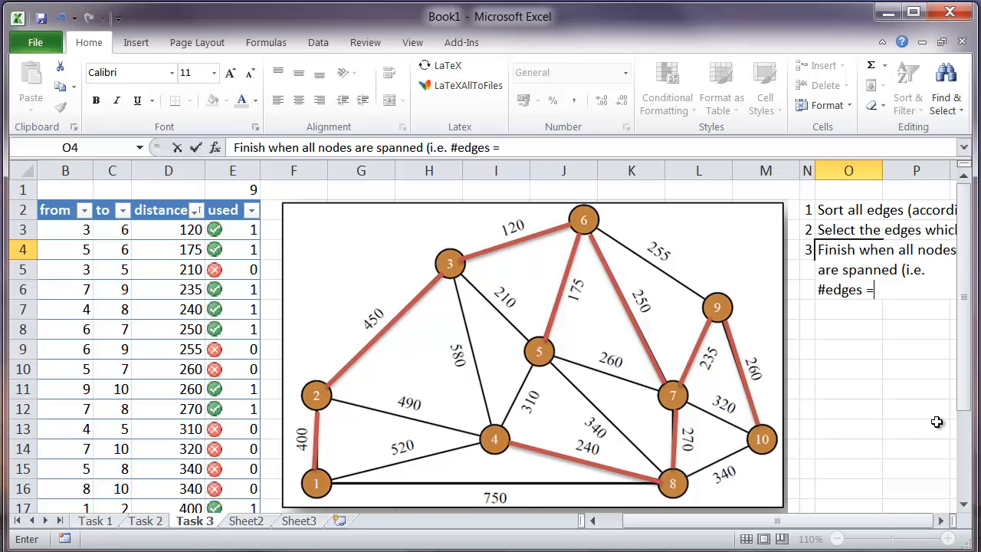
text( #node)
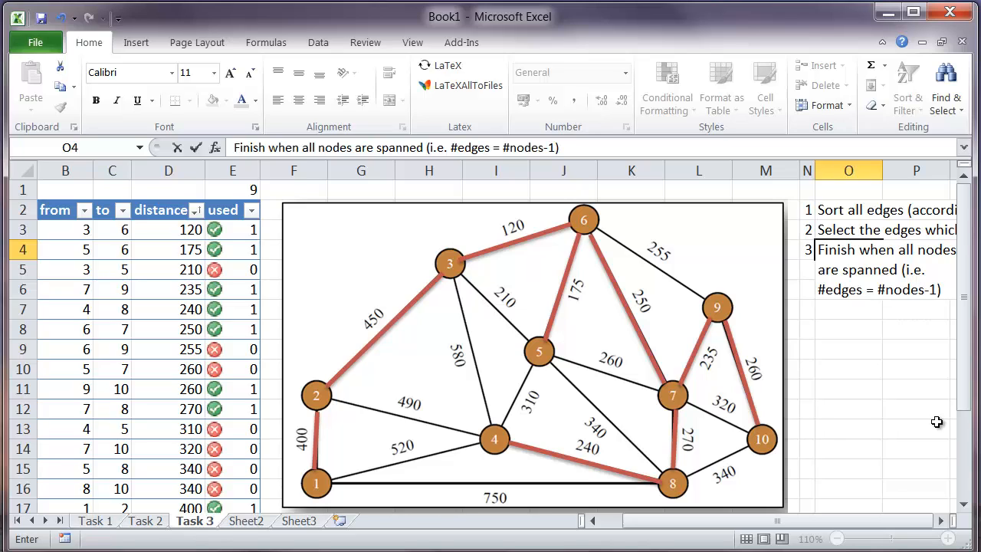
text(s-1))
key(Return)
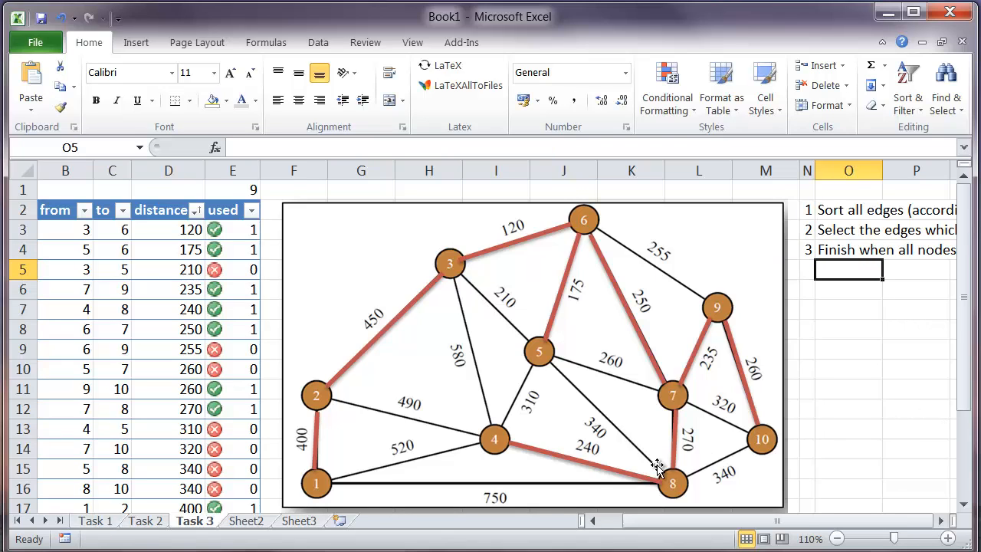
Rename the Task 3 sheet as "Task 3&4"
double_click(213, 521)
click(214, 521)
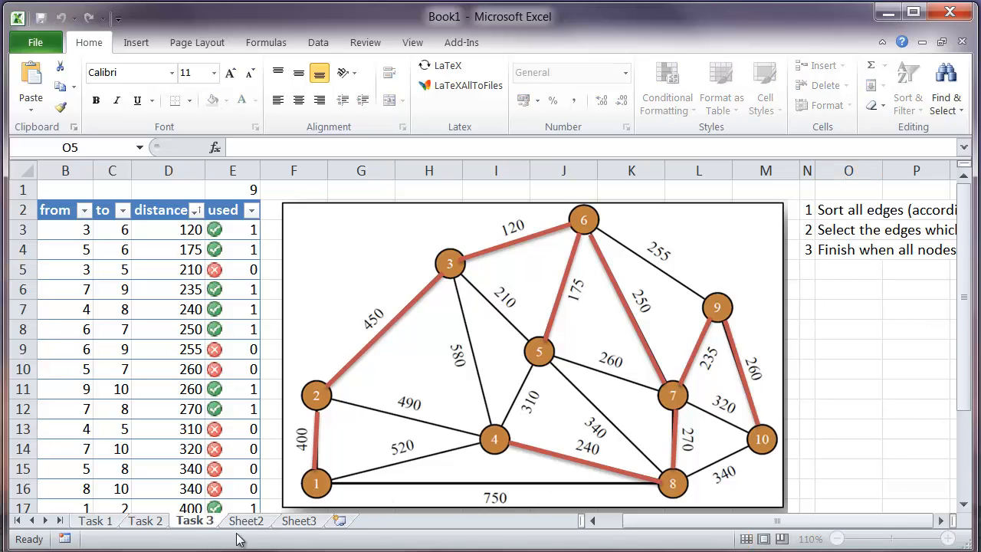
text(&4)
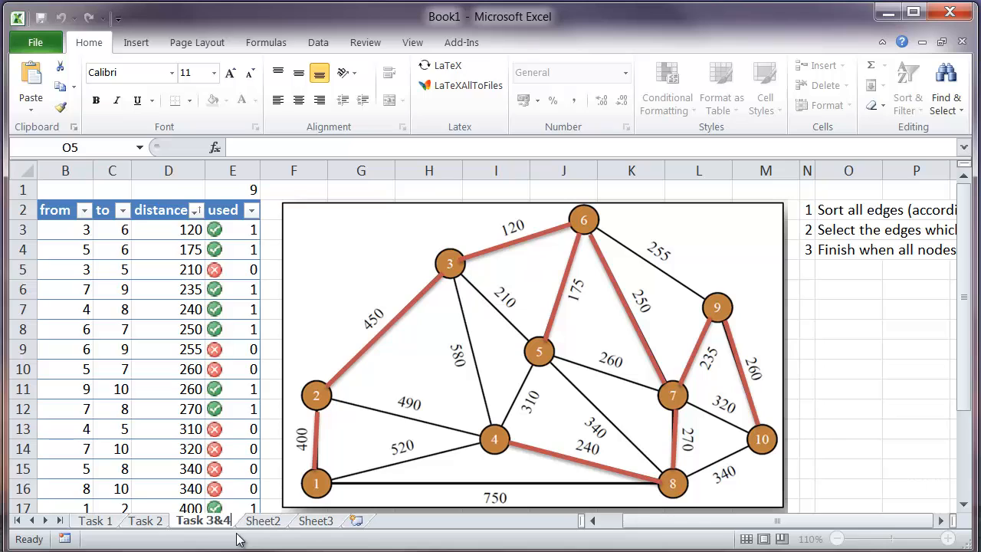
key(Return)
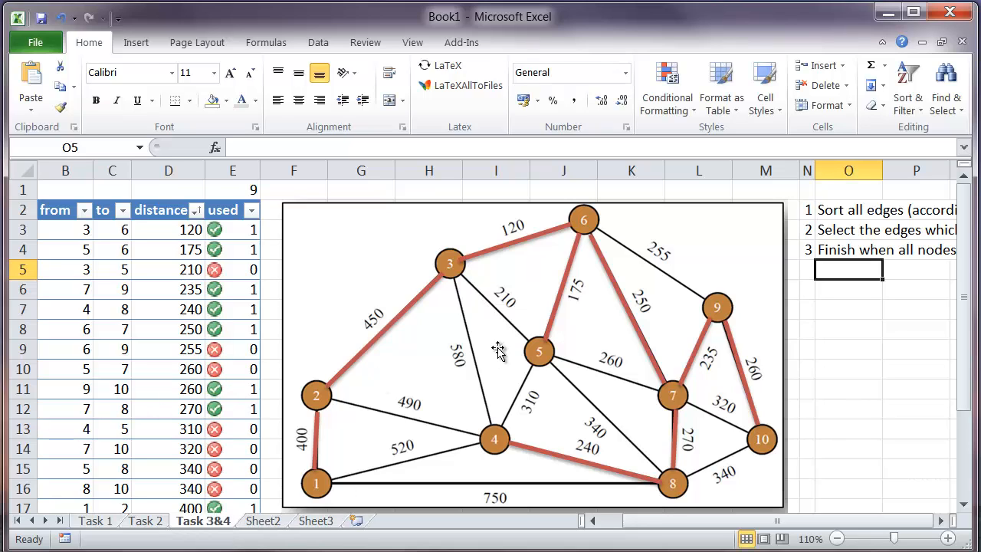
Duplicate the Task 3&4 sheet, place the copy right before Sheet2, and rename it "Task 5"
click(852, 373)
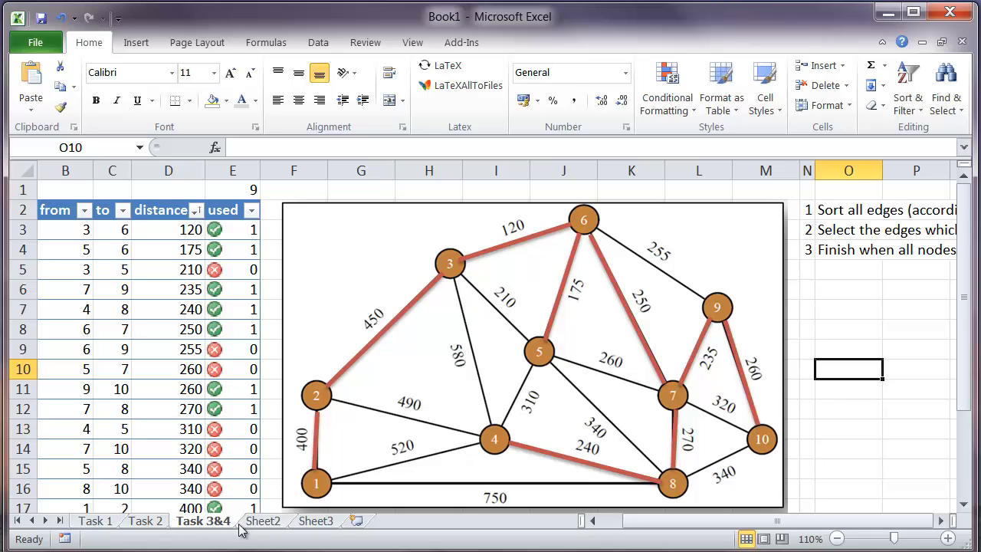
drag(238, 524, 330, 520)
double_click(283, 520)
click(279, 521)
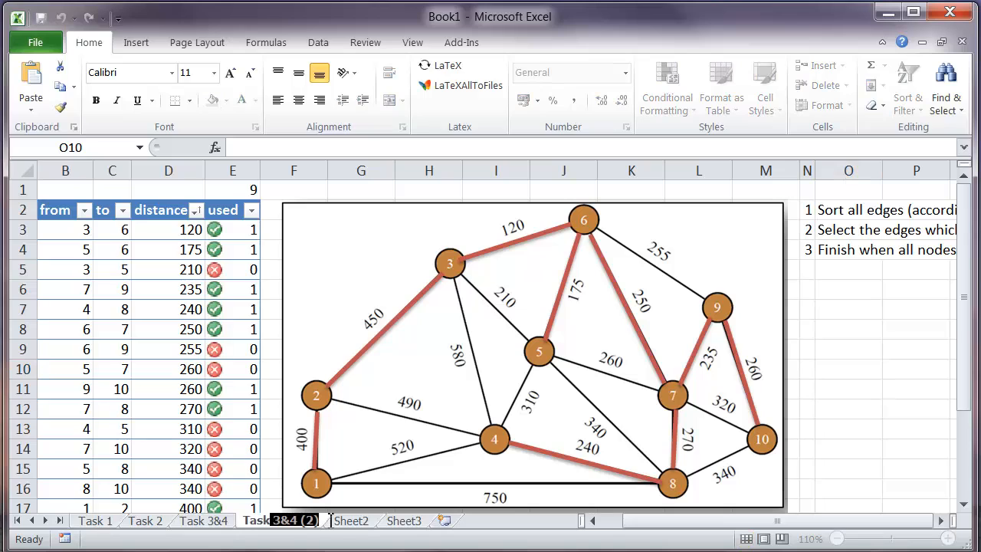
key(BackSpace)
text(5)
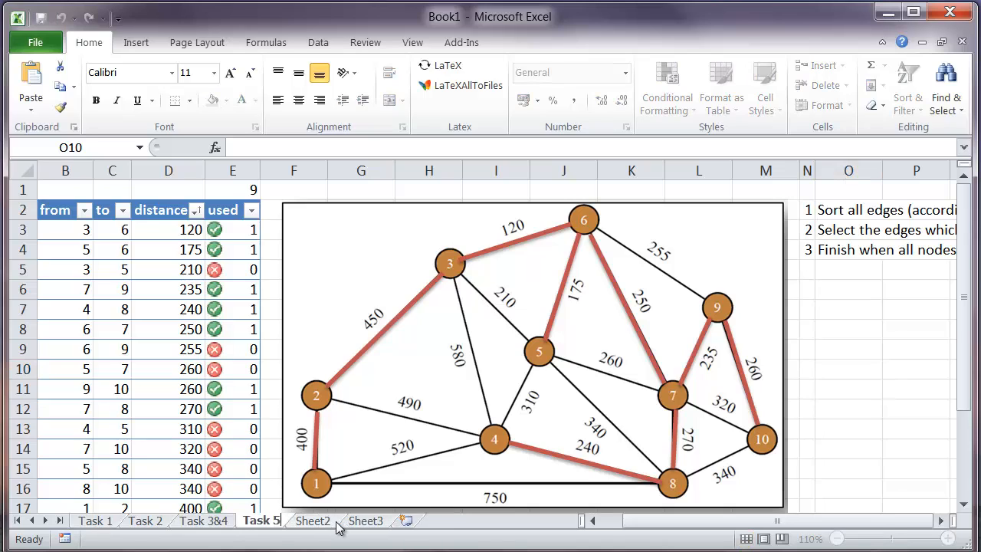
key(Return)
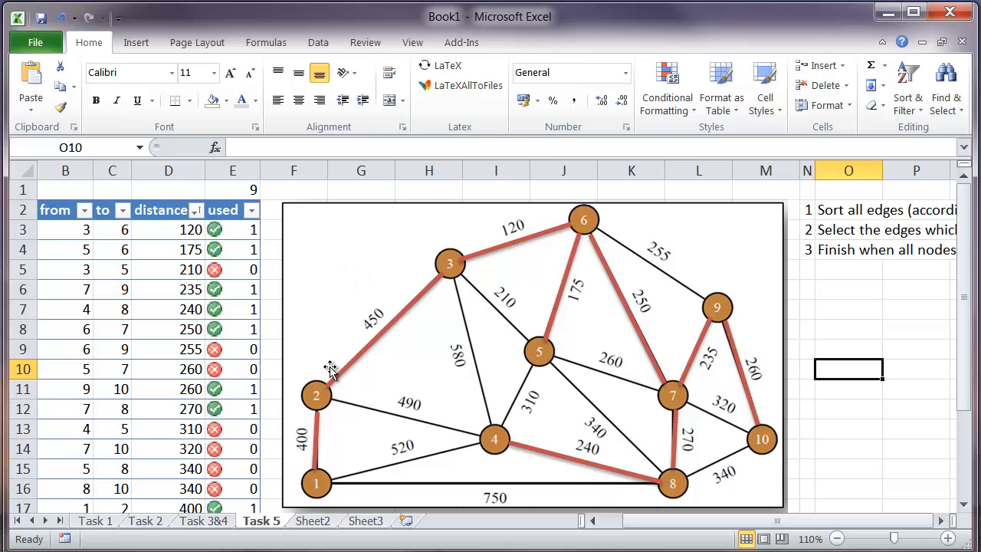
Insert a new column F between the table and the diagram, and enter the header "length" in F2
right_click(272, 172)
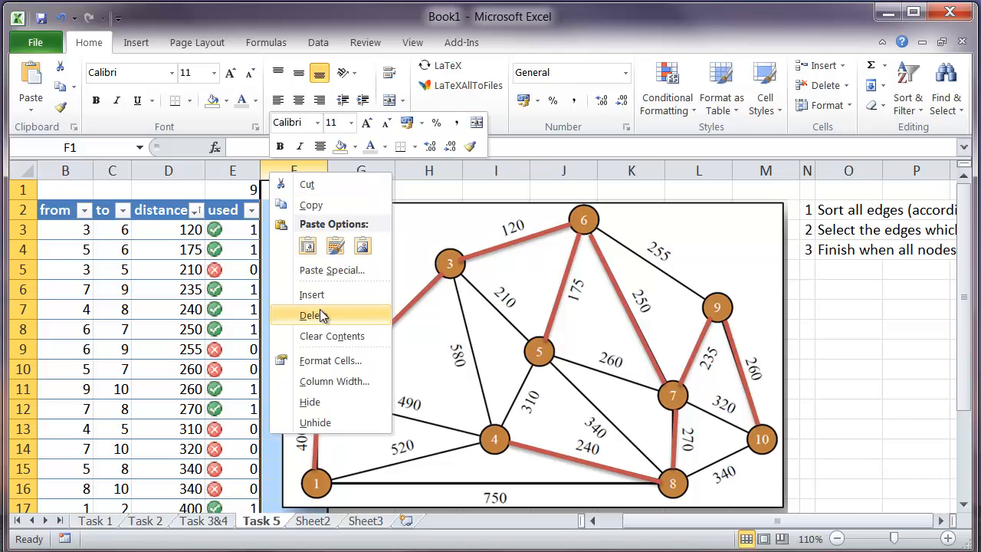
click(312, 294)
click(291, 247)
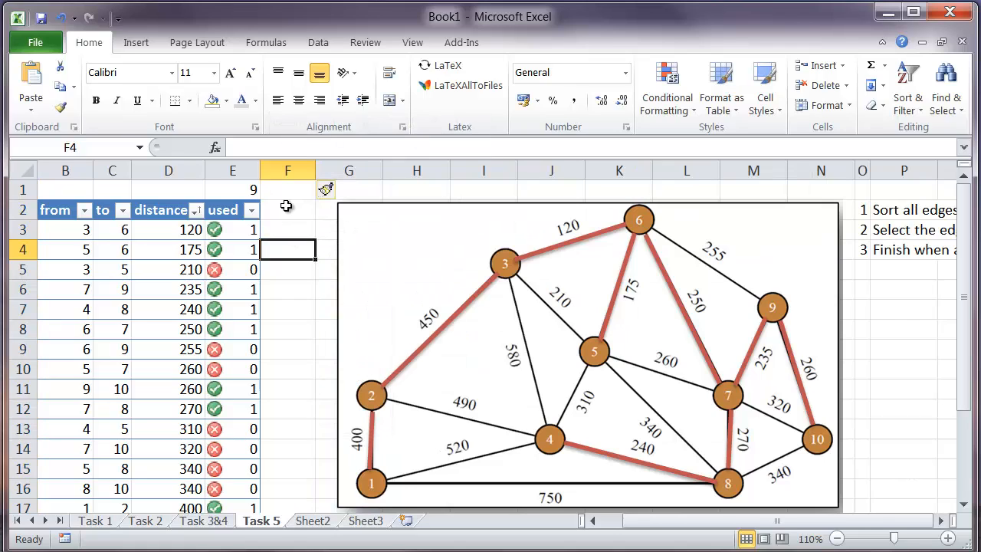
click(286, 208)
text(length)
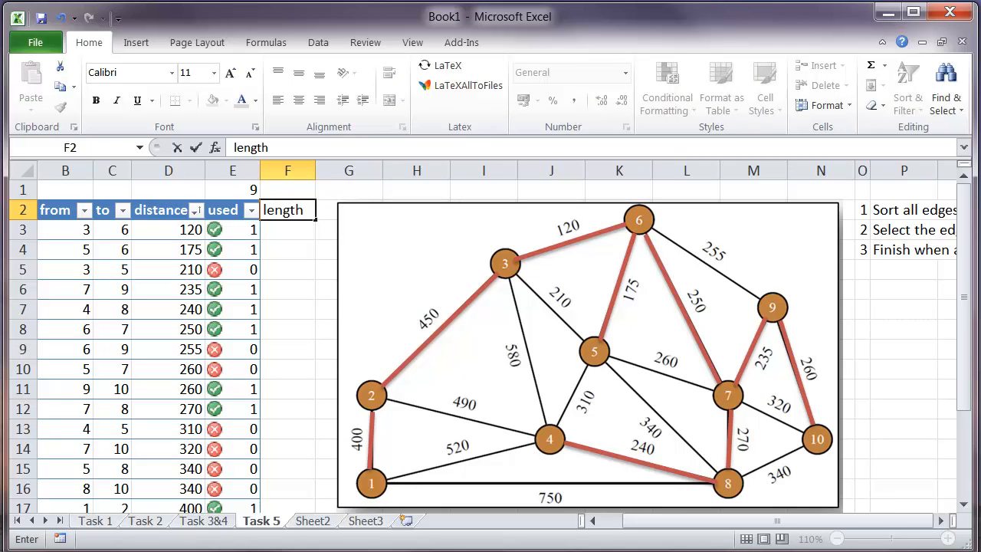
key(Return)
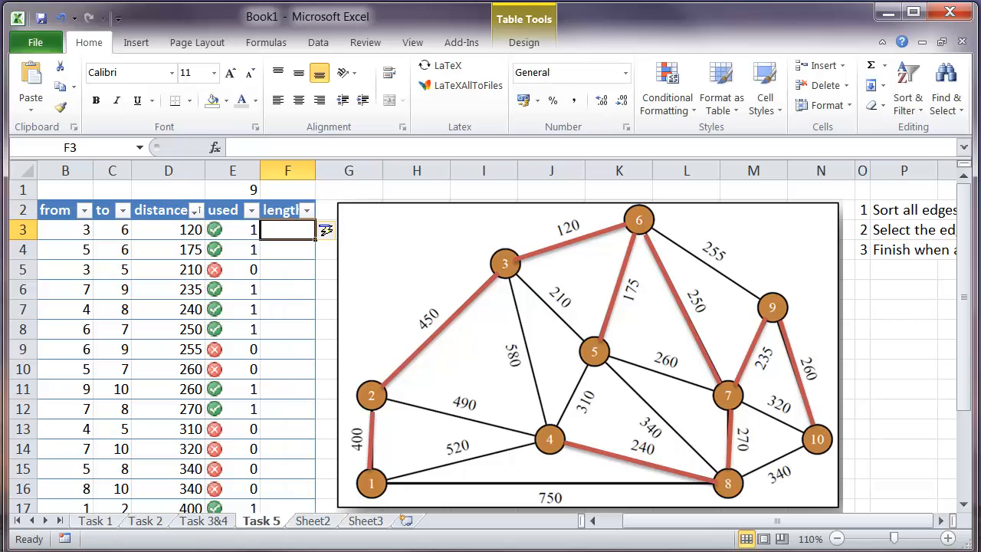
Edit the header in F2 so that it starts with "used"
key(Up)
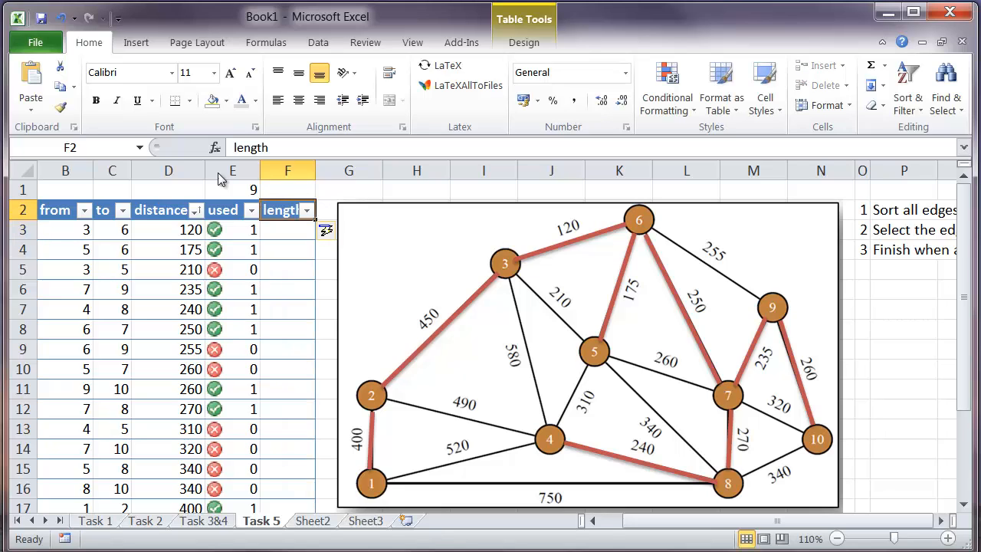
click(235, 145)
click(237, 146)
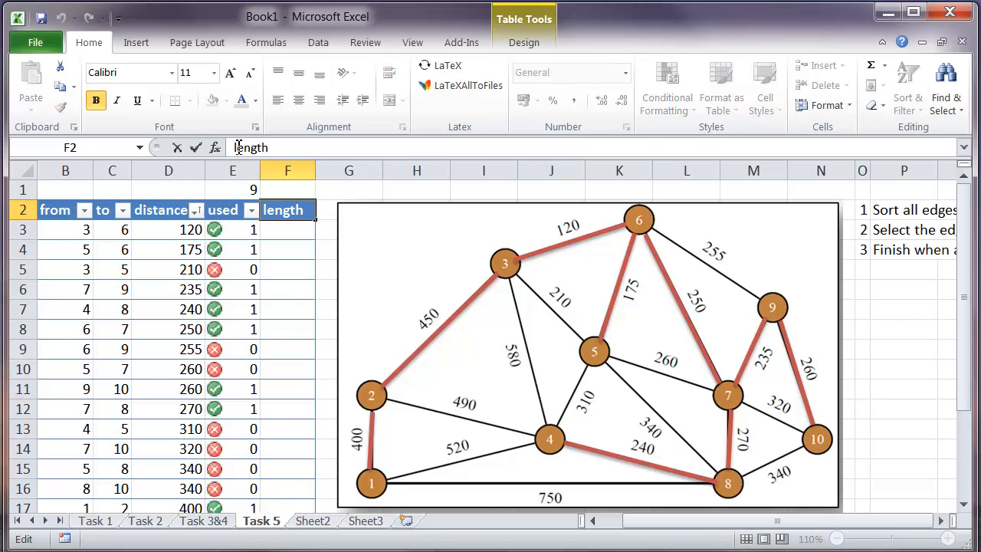
text(used)
key(shift+End)
key(Delete)
key(Return)
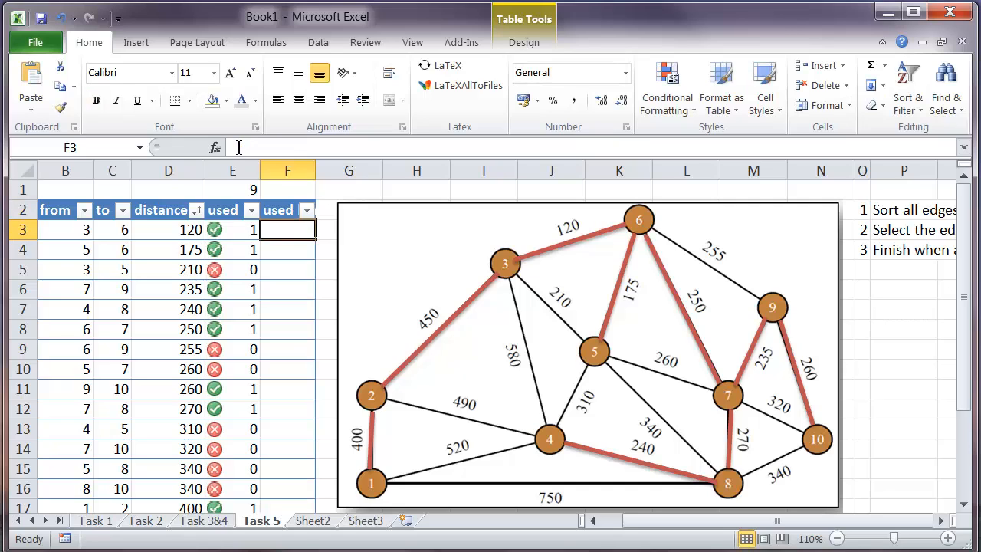
text(=)
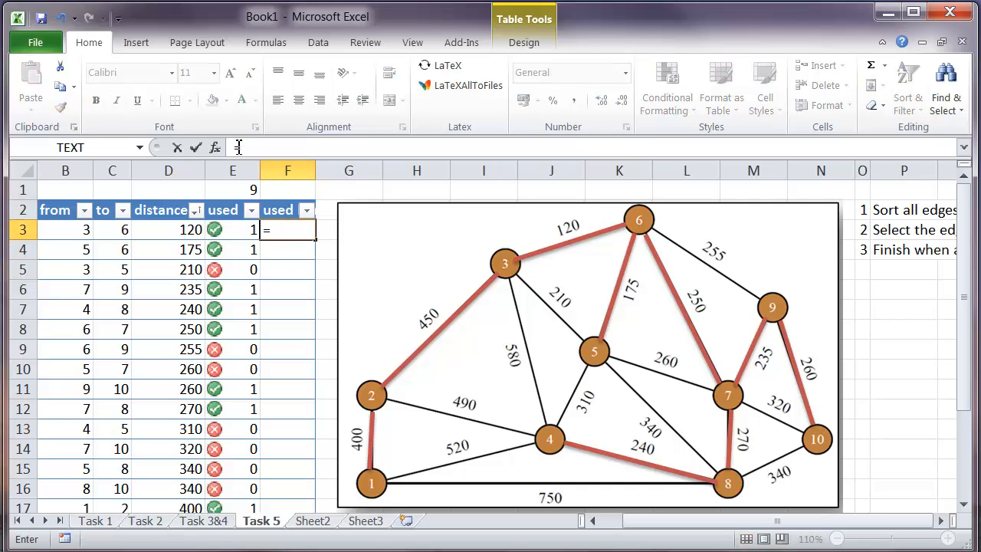
click(241, 231)
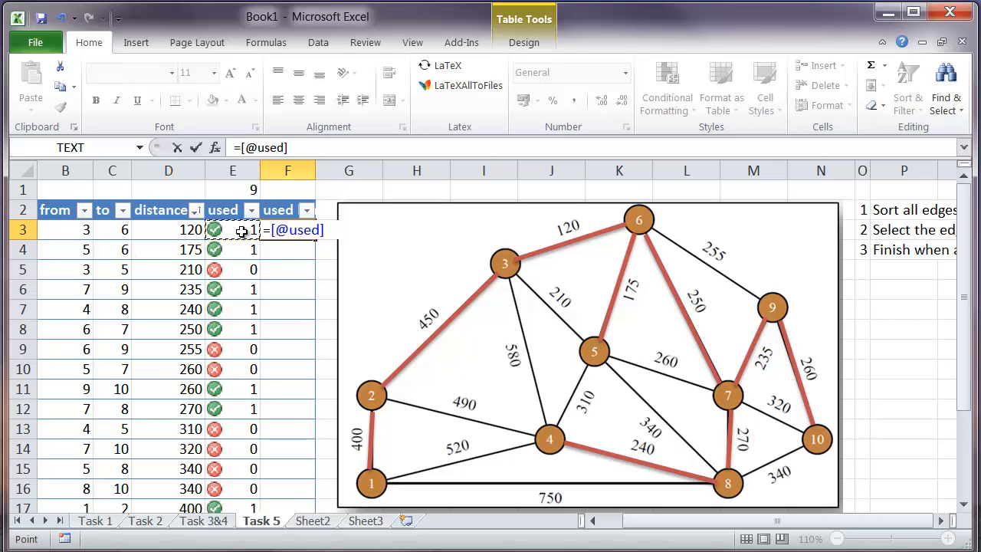
text(*)
click(163, 232)
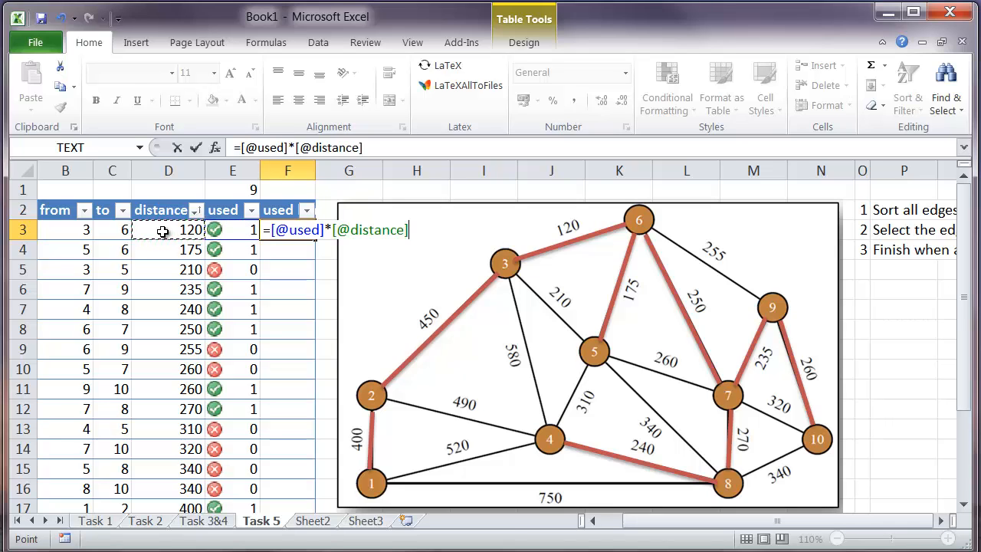
key(Return)
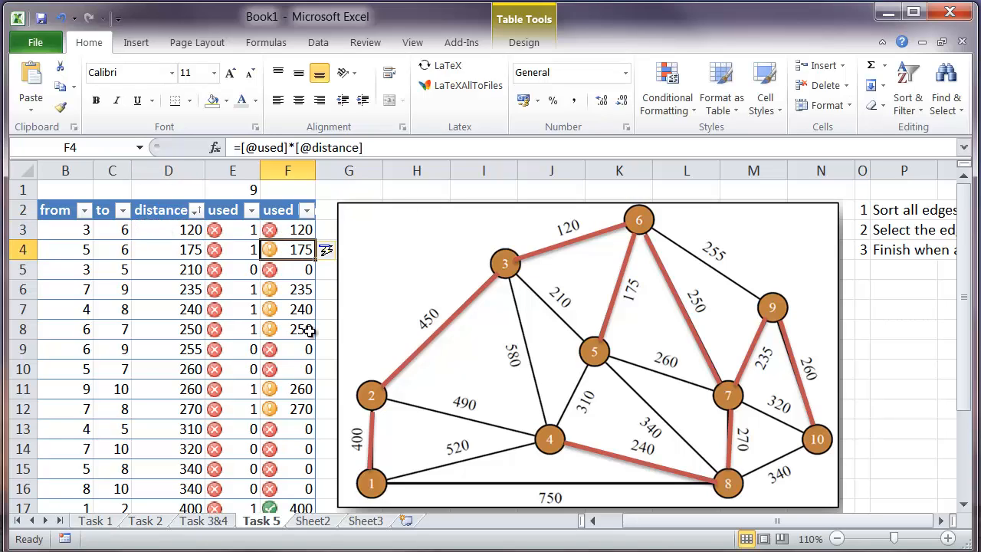
click(289, 273)
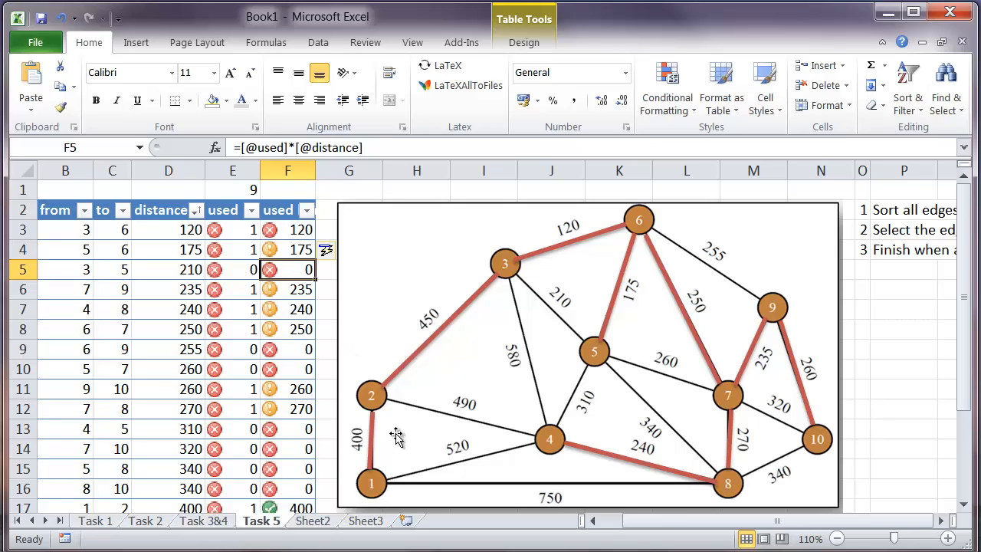
Apply blue gradient-fill data bars to all values in column F of the table, starting at F3
click(294, 232)
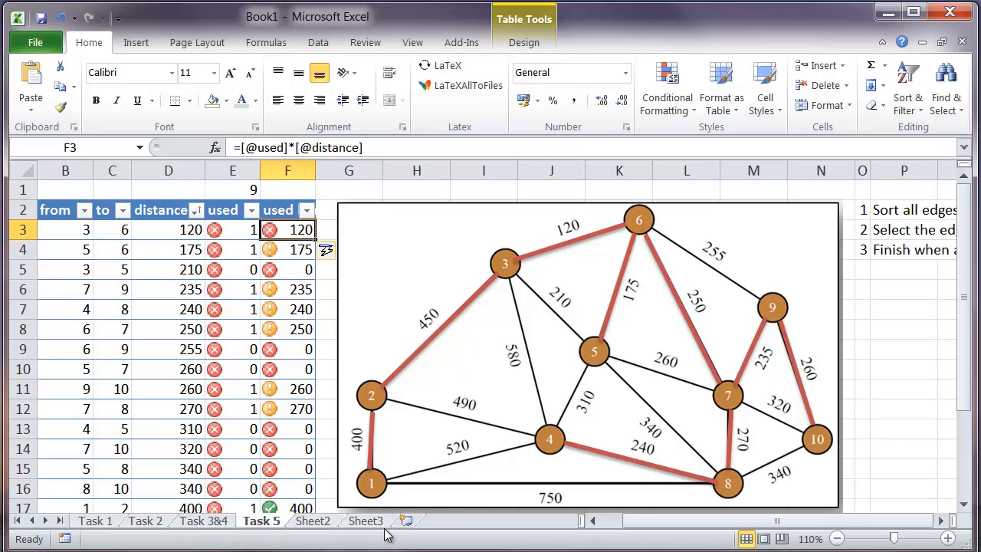
key(ctrl+shift+Down)
scroll(386, 423, up, 2)
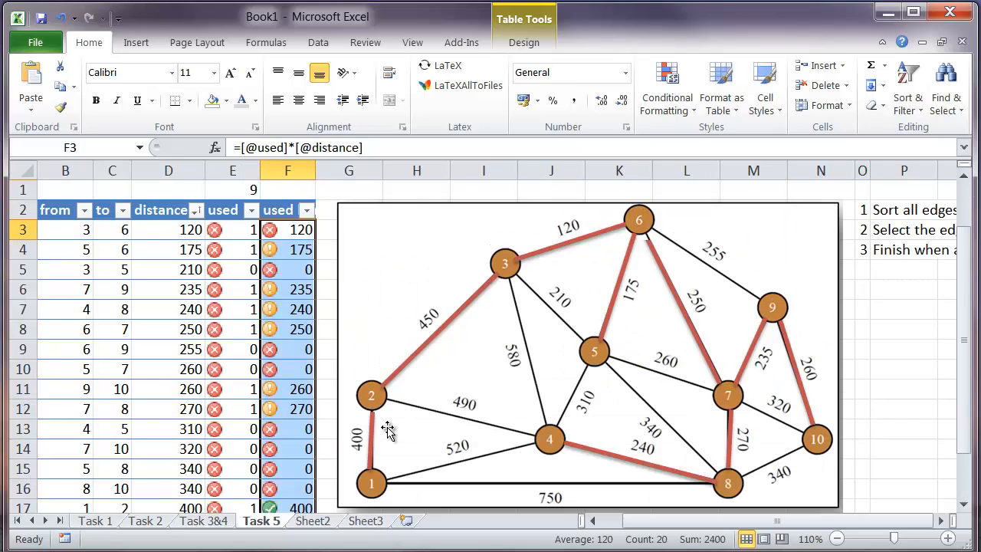
click(690, 112)
mouse_move(697, 236)
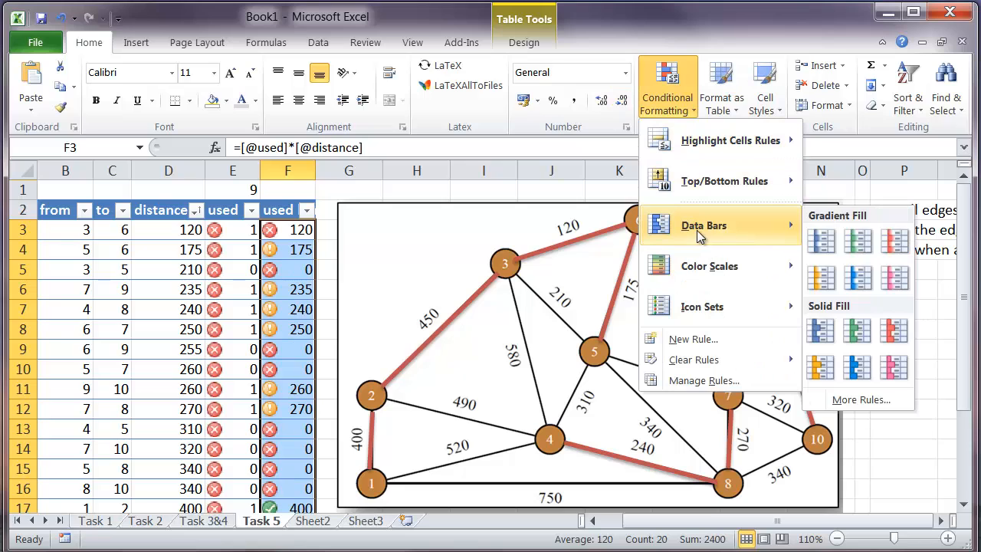
click(820, 239)
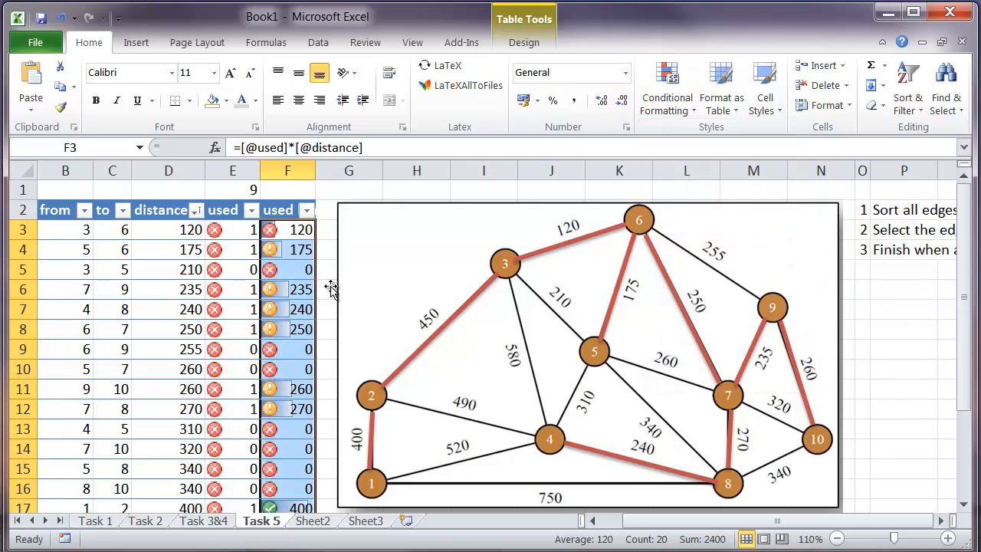
Clear the conditional formatting rules from the selected column F values, and give these cells only blue gradient-fill data bars
click(694, 112)
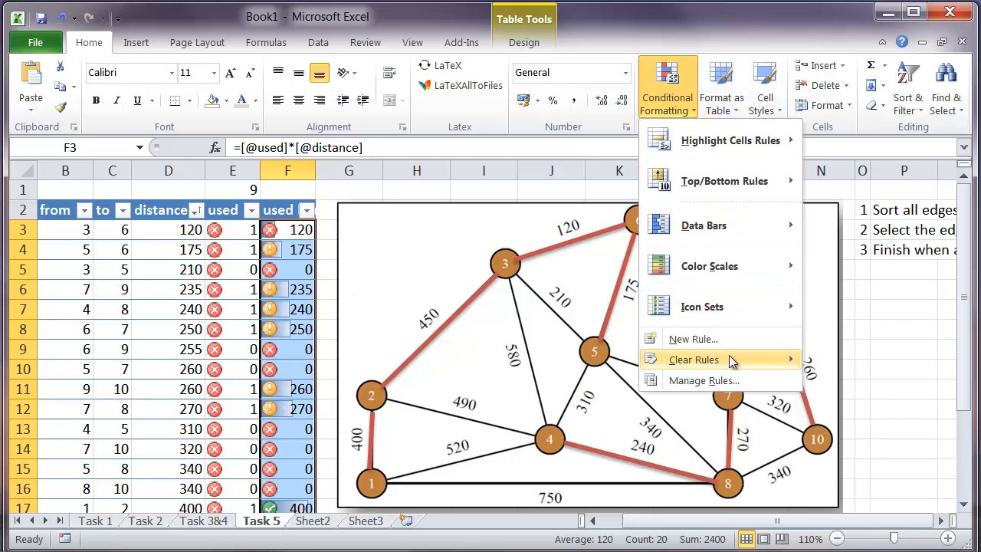
mouse_move(734, 360)
click(569, 361)
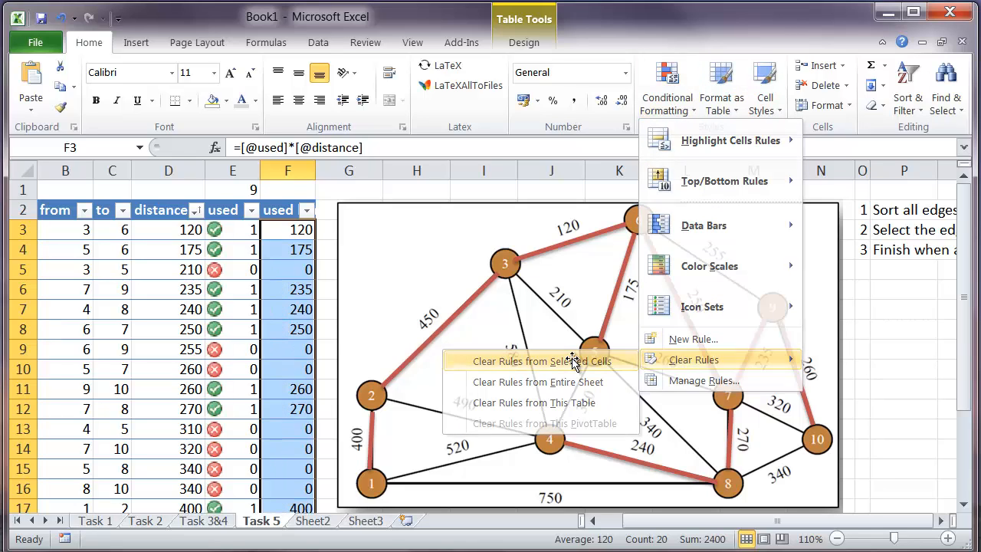
click(691, 112)
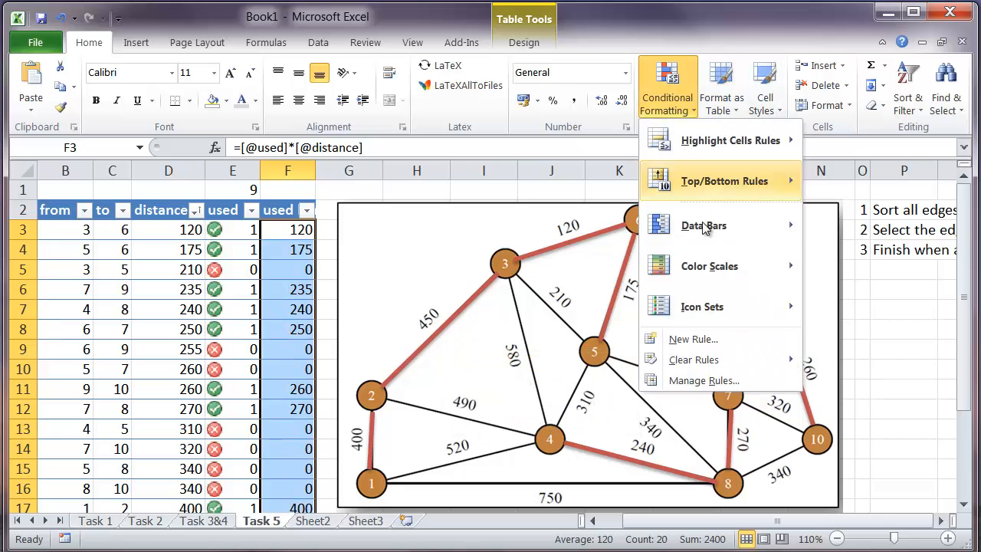
mouse_move(685, 226)
click(821, 243)
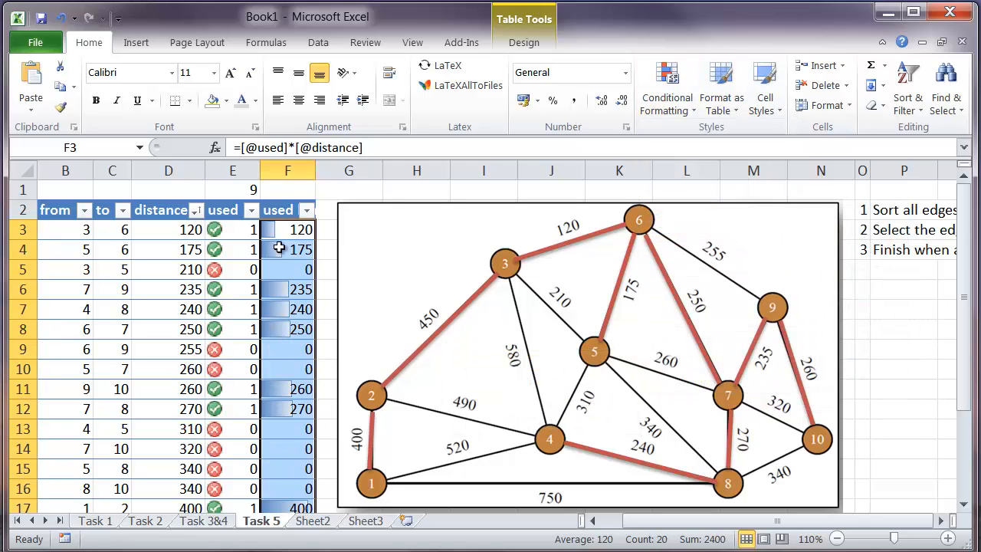
click(167, 229)
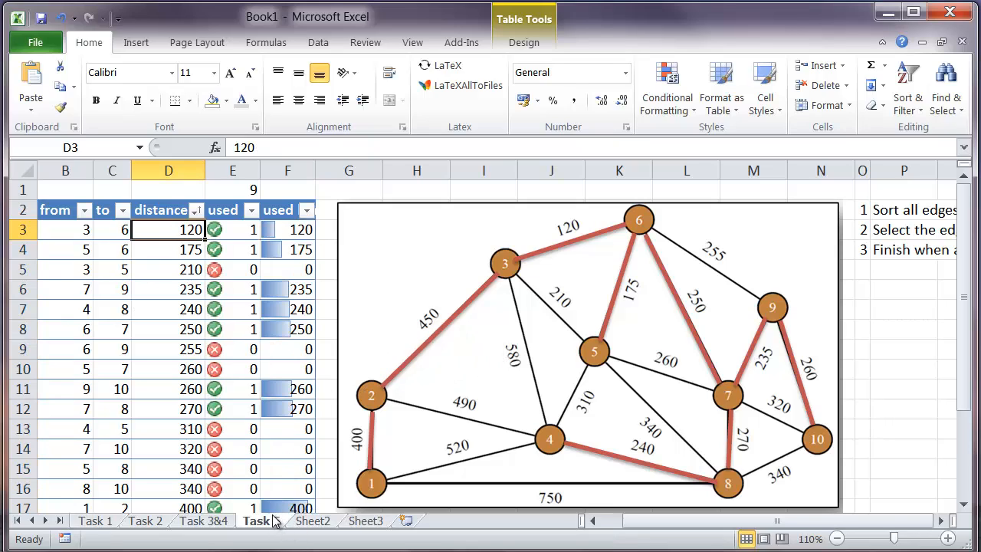
Copy the sum formula from E1 into F1, above the used length column
click(292, 231)
click(256, 186)
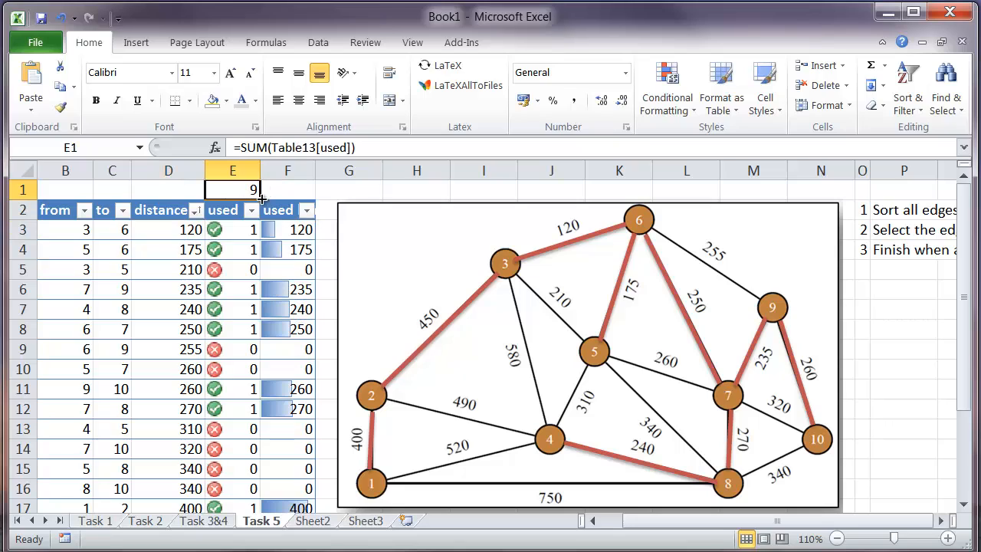
key(ctrl+c)
click(291, 189)
key(ctrl+v)
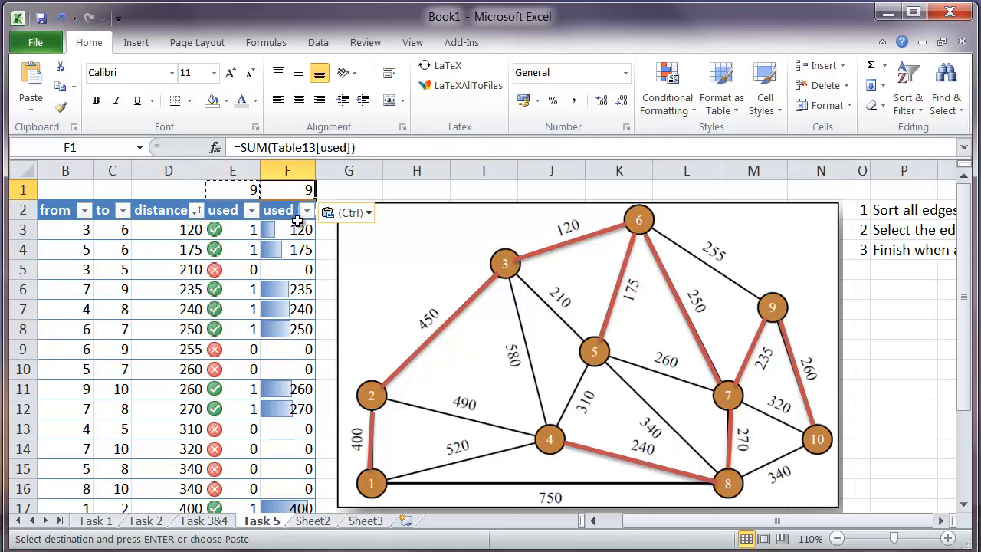
key(Escape)
click(295, 289)
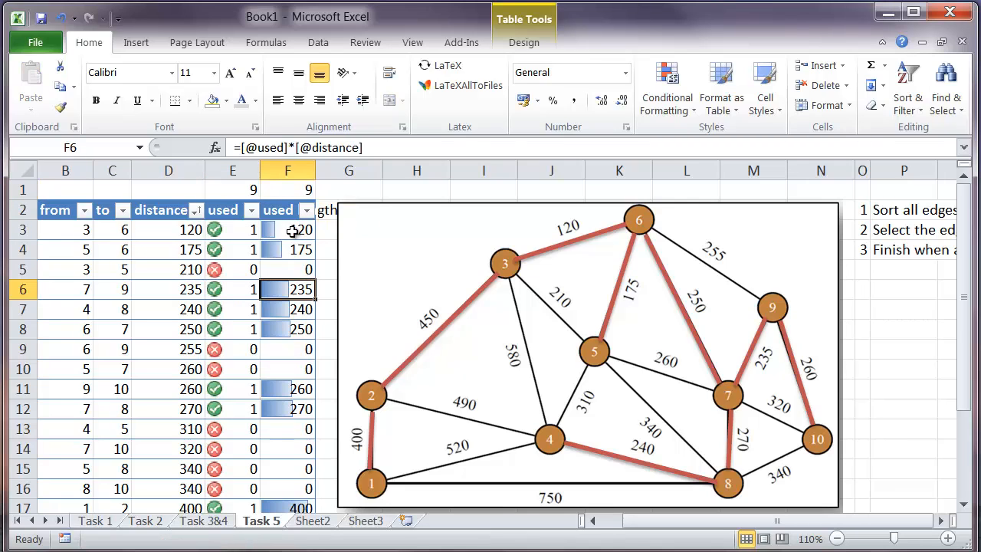
Total the used length column in F1 with the formula =SUM(Table13[used length])
click(288, 192)
text(s)
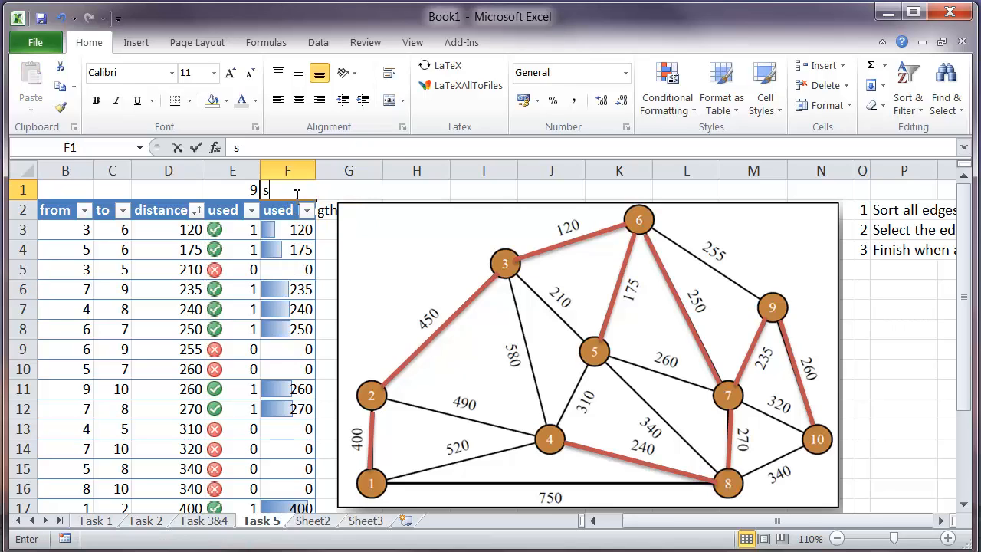
text(=sum()
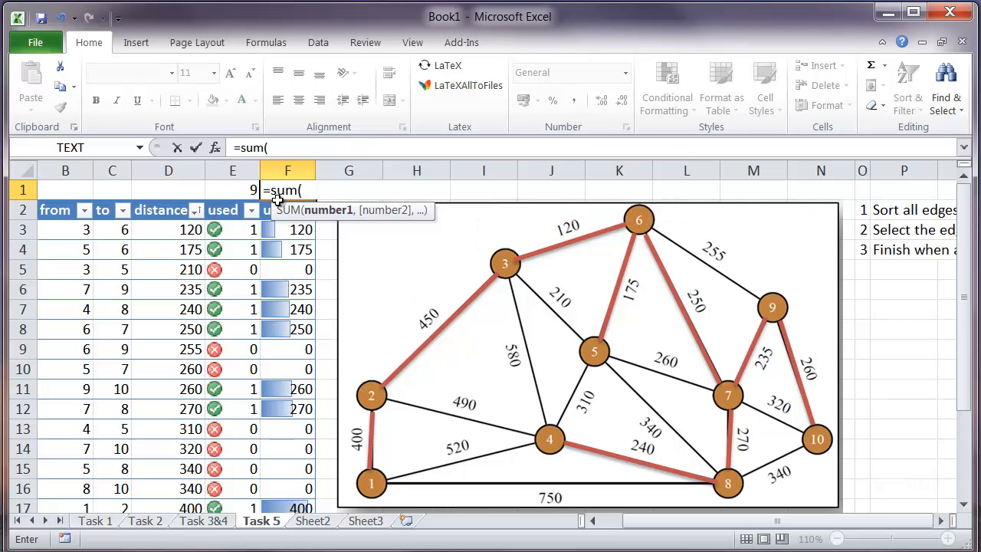
click(292, 231)
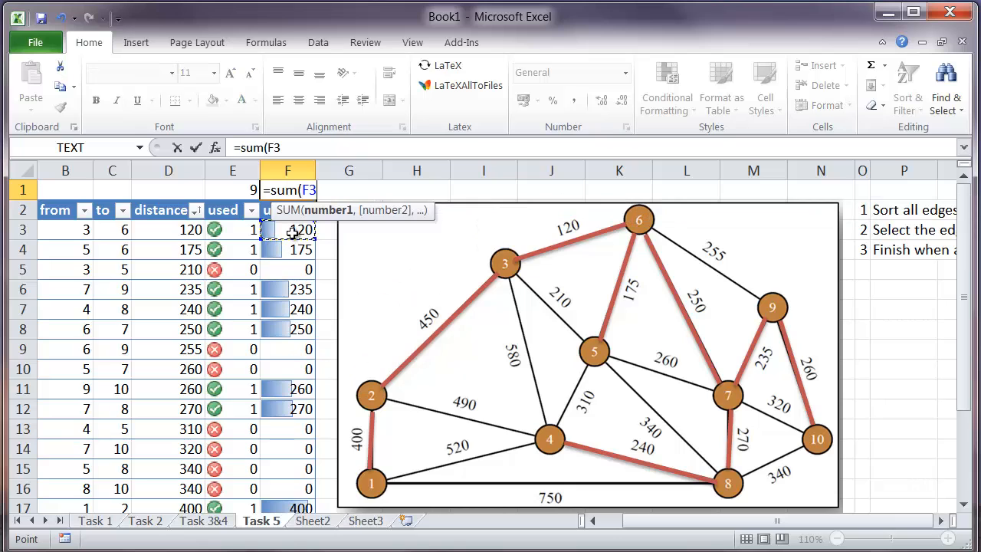
key(ctrl+shift+Down)
text())
key(Return)
key(Up)
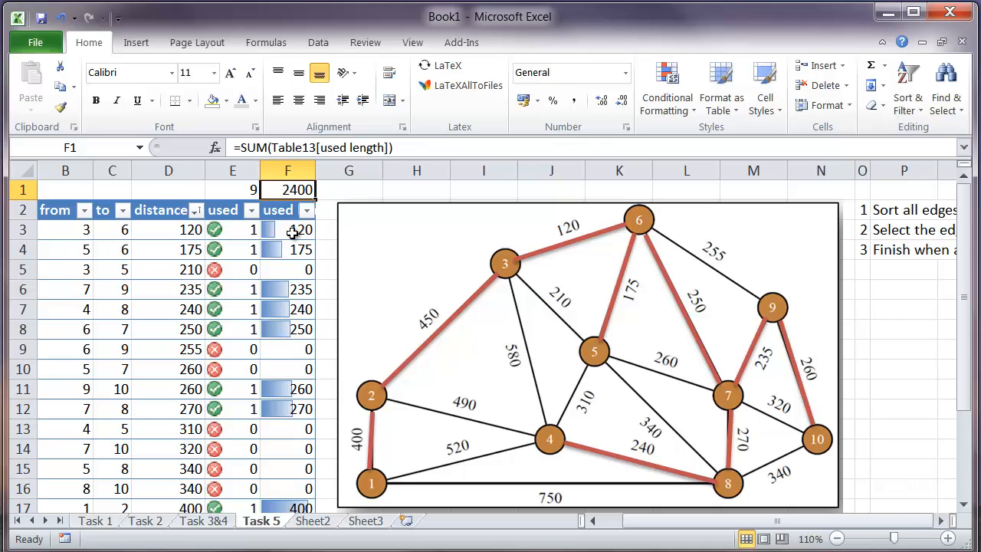
click(329, 192)
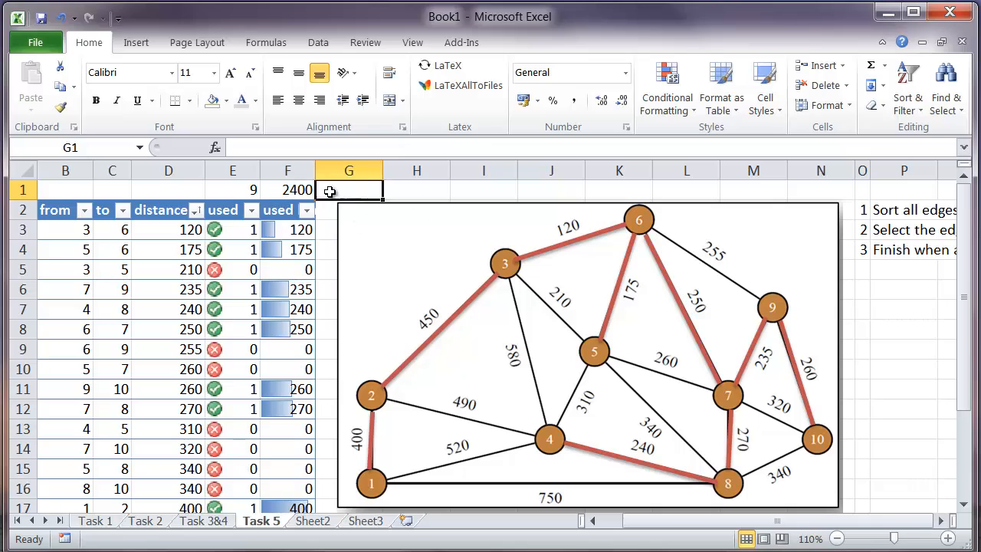